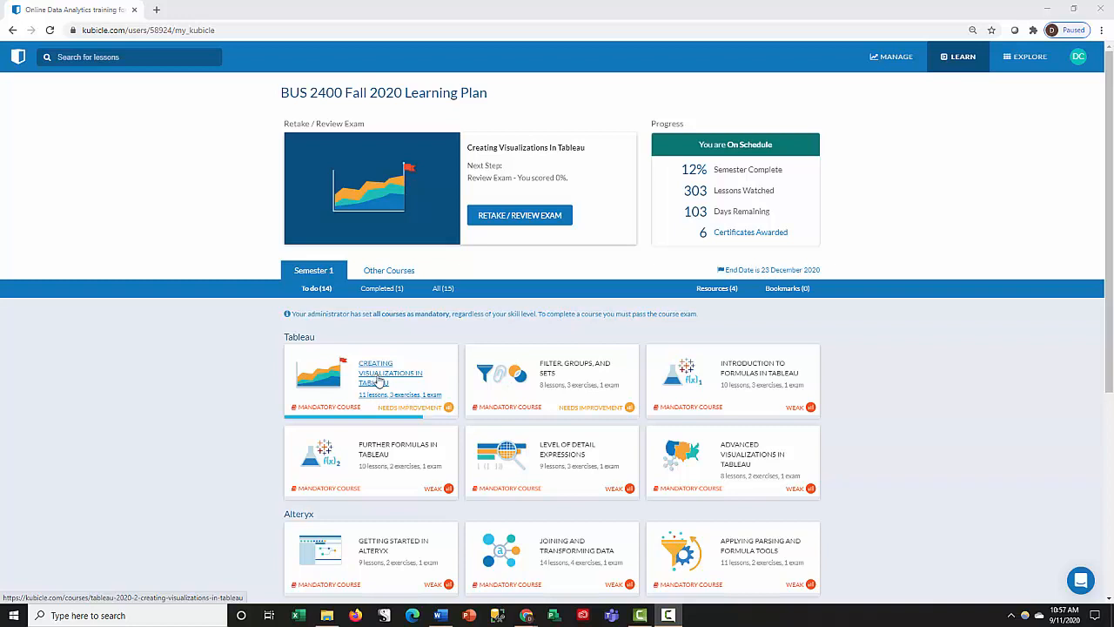
- Open the Creating Visualizations in Tableau course and look through its lessons and exercises
{"action": "left_click", "coordinate": [380, 383]}
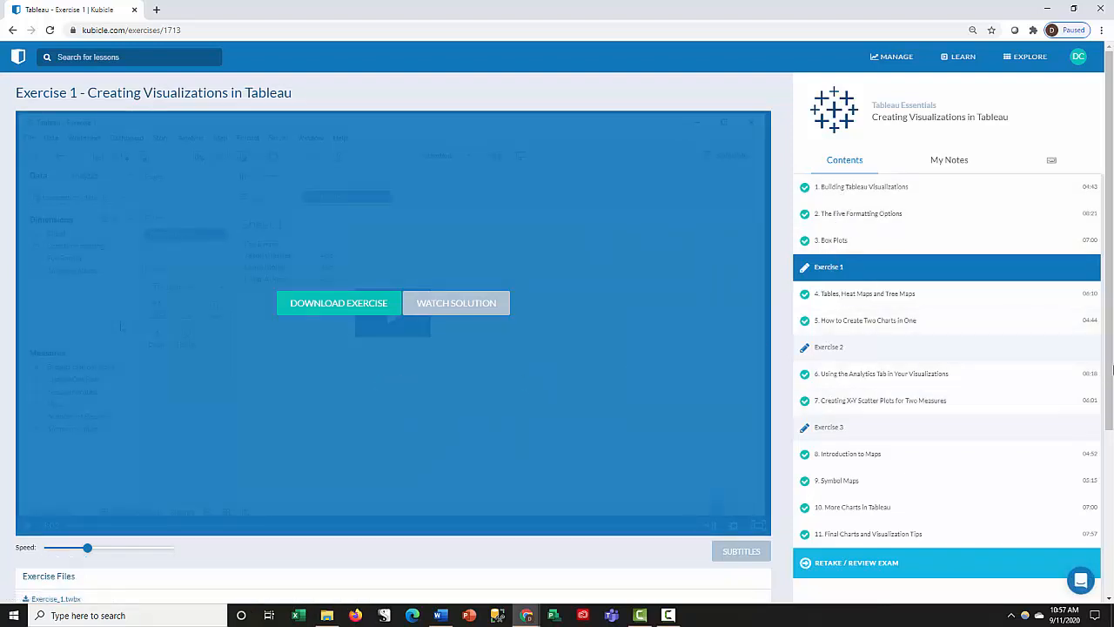
{"action": "mouse_move", "coordinate": [1113, 370]}
{"action": "left_mouse_down"}
{"action": "mouse_move", "coordinate": [1112, 444]}
{"action": "mouse_move", "coordinate": [1113, 370]}
{"action": "left_mouse_up"}
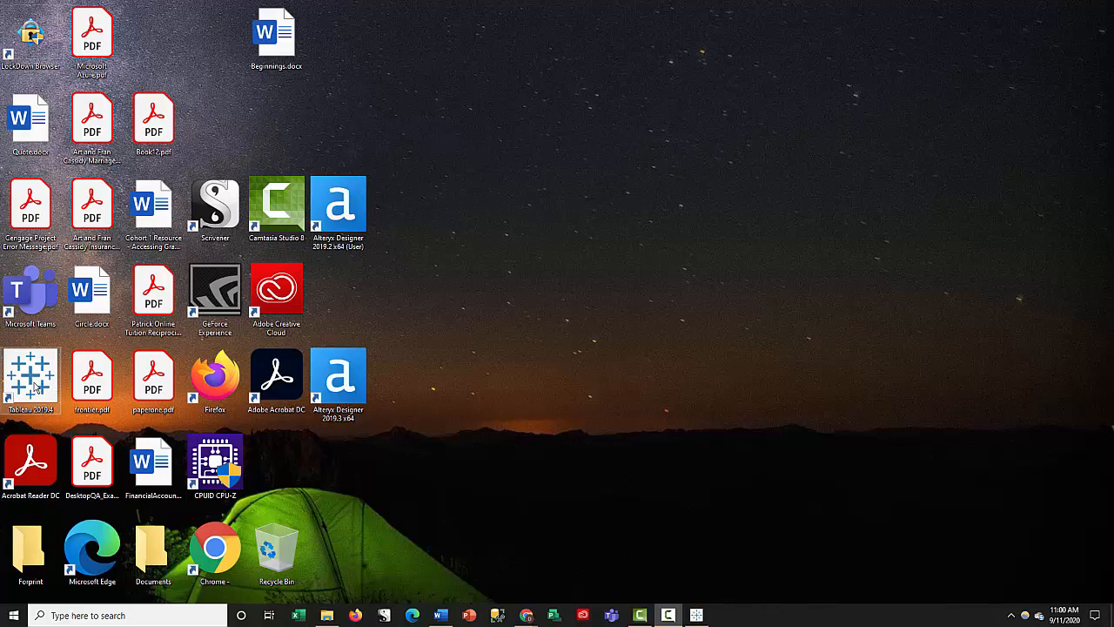
- Switch to Tableau and bring the replacement exam document into view to read its tasks
{"action": "left_click", "coordinate": [14, 618]}
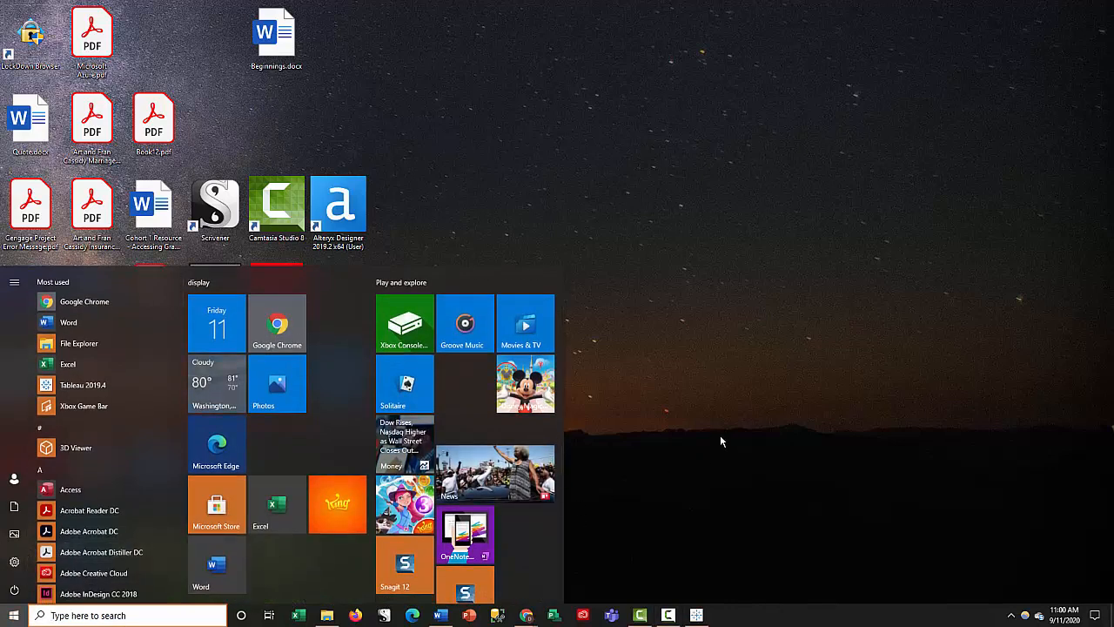
{"action": "left_click", "coordinate": [721, 431]}
{"action": "mouse_move", "coordinate": [699, 618]}
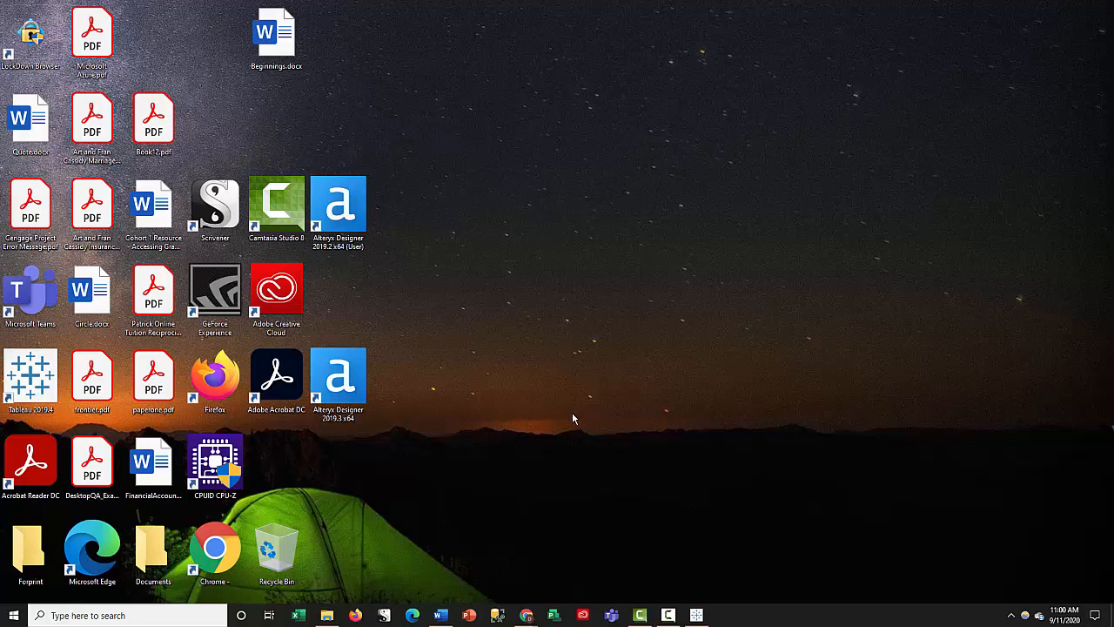
{"action": "left_click", "coordinate": [696, 615]}
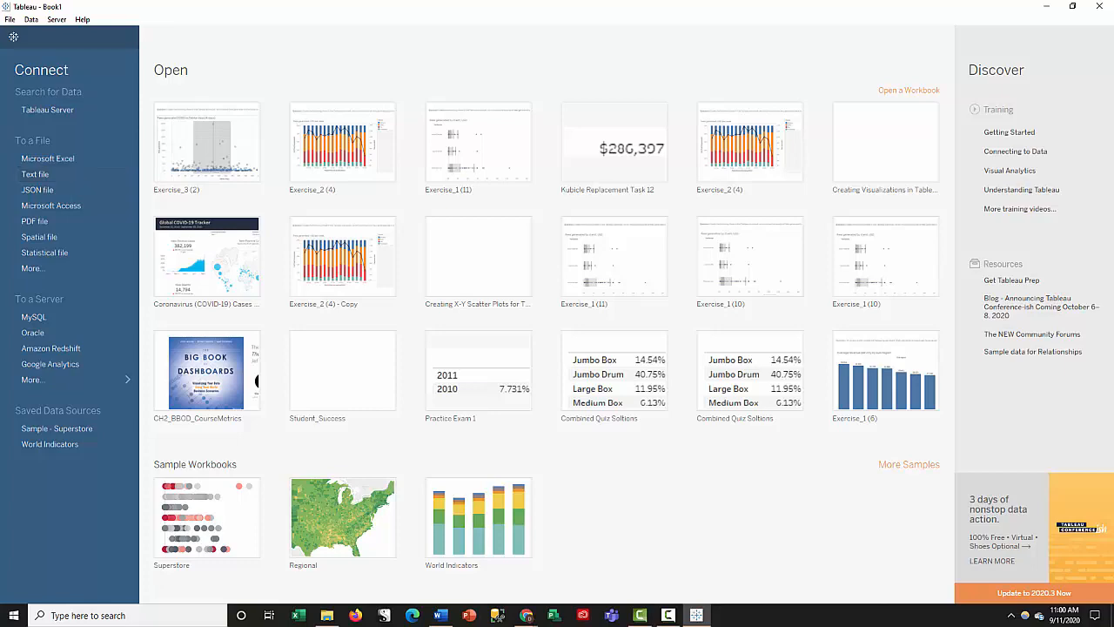
{"action": "left_click_drag", "start_coordinate": [0, 63], "coordinate": [713, 31]}
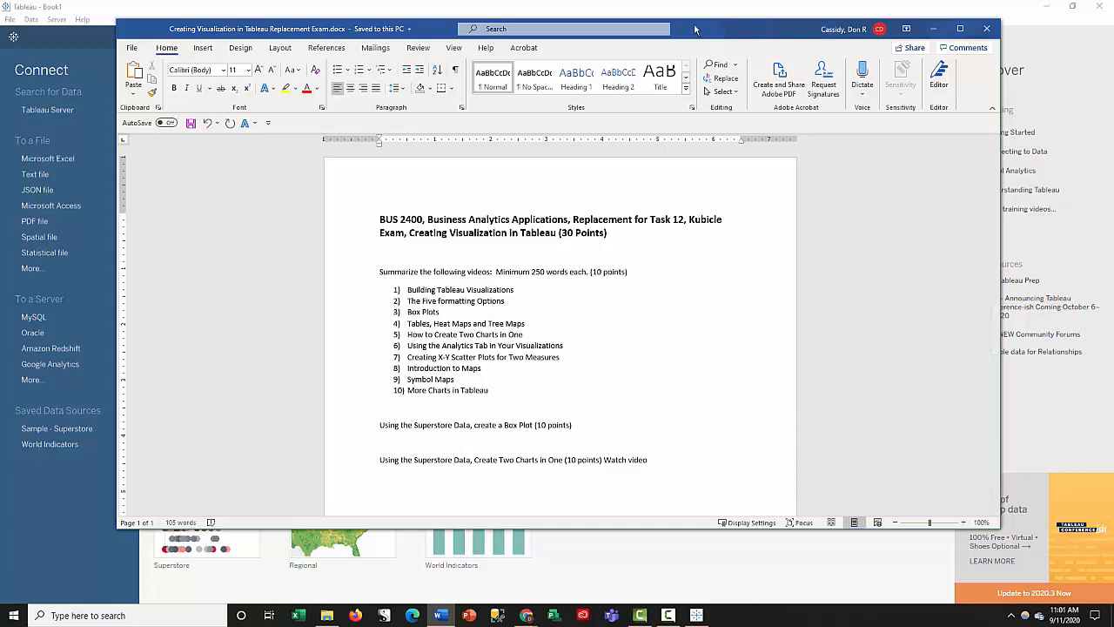
{"action": "left_click_drag", "start_coordinate": [695, 29], "coordinate": [0, 69]}
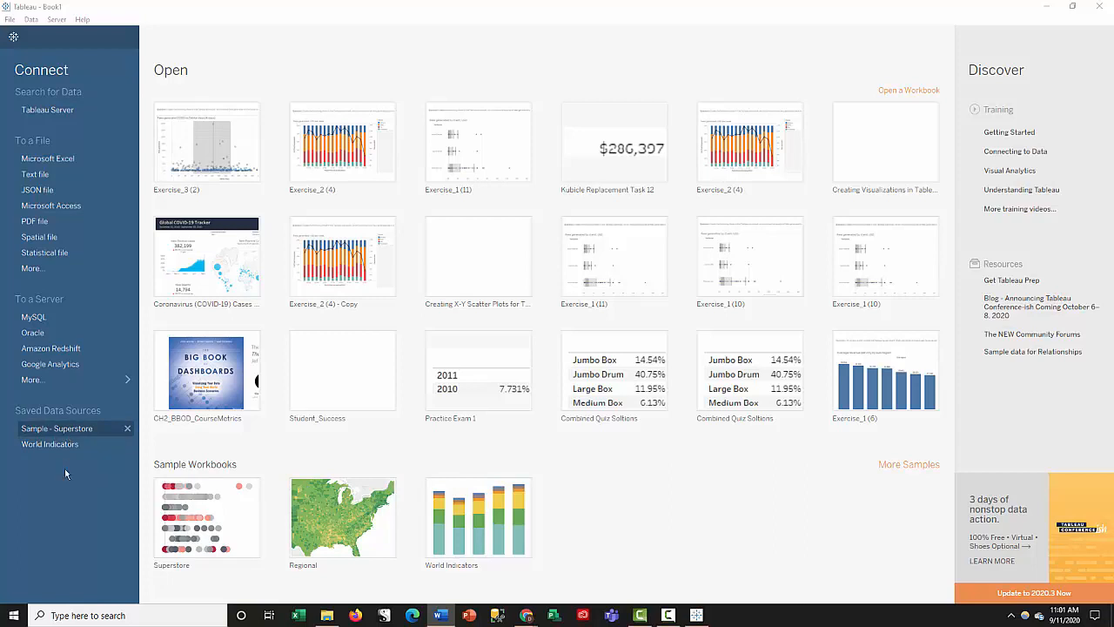
{"action": "left_click", "coordinate": [67, 159]}
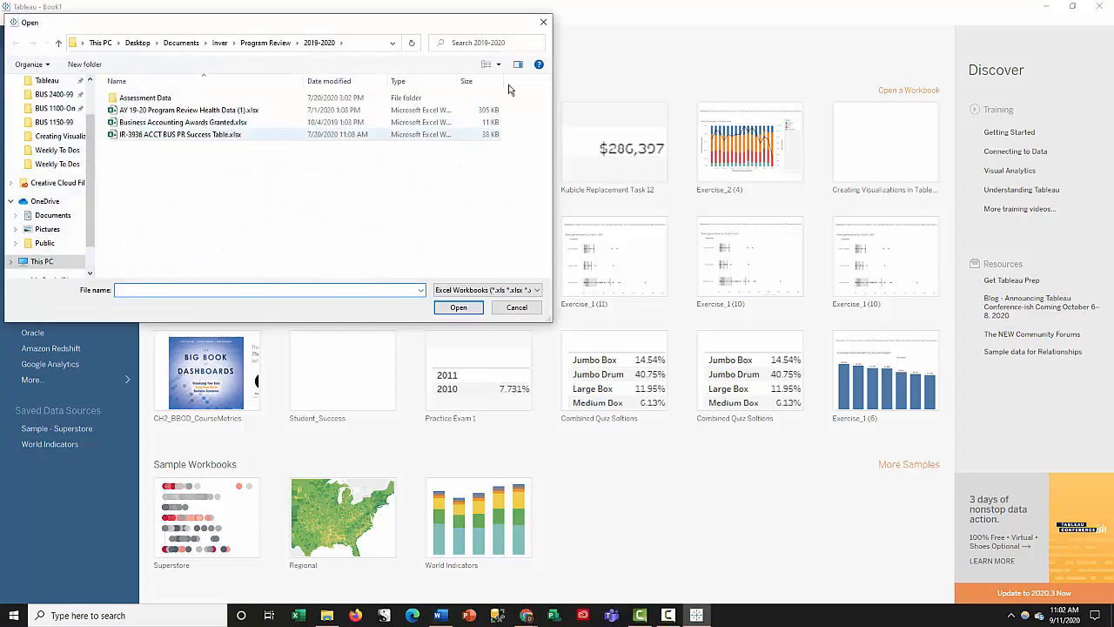
{"action": "left_click", "coordinate": [544, 22]}
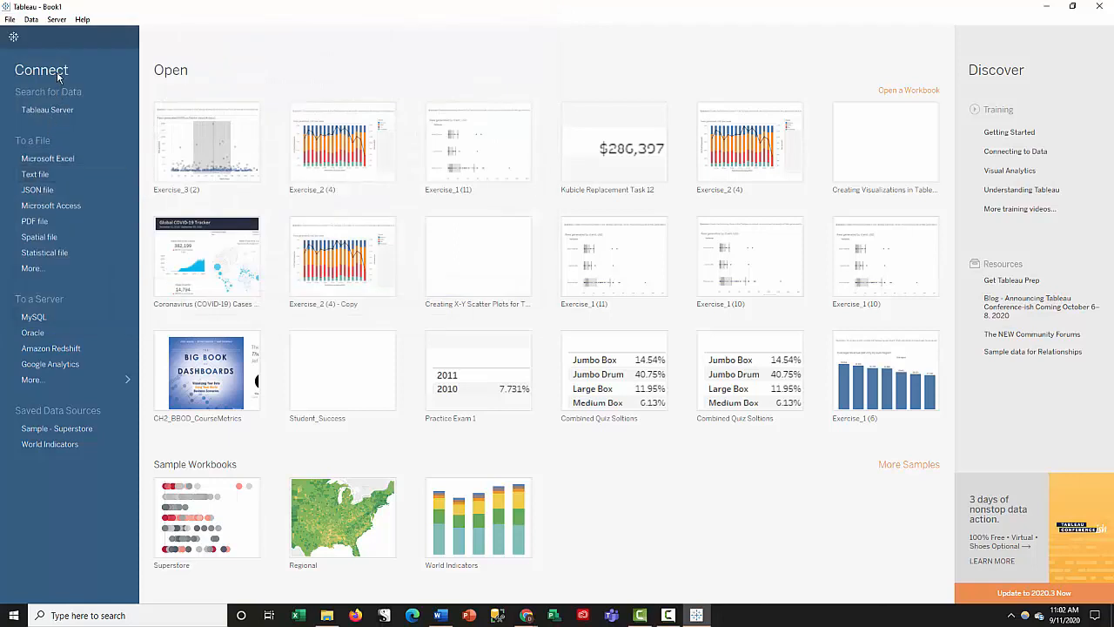
{"action": "left_click", "coordinate": [47, 272]}
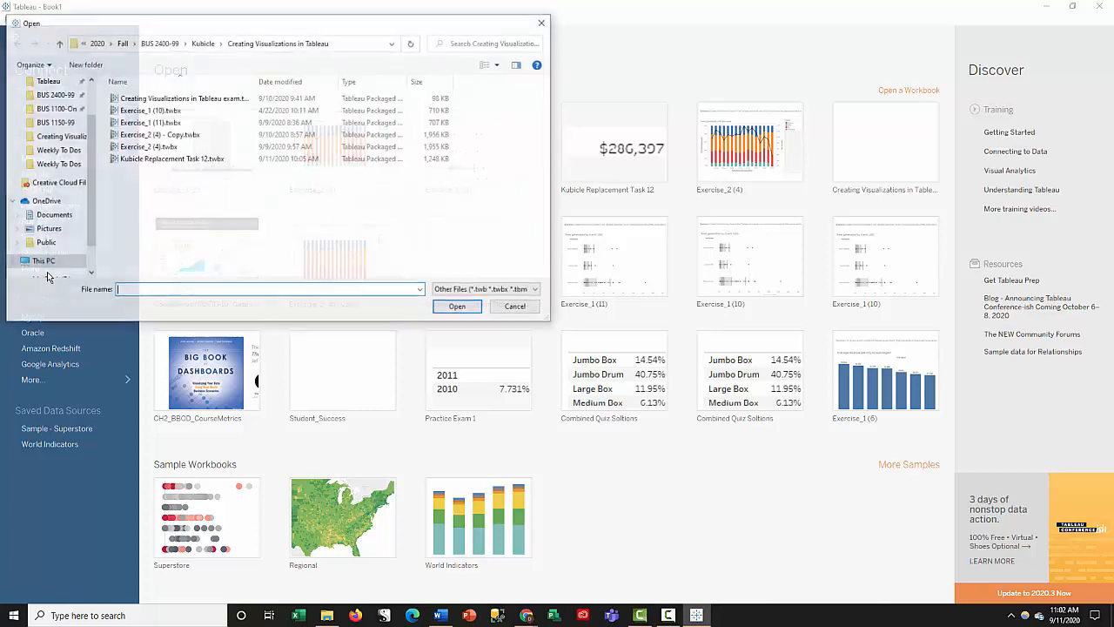
{"action": "left_click", "coordinate": [525, 310]}
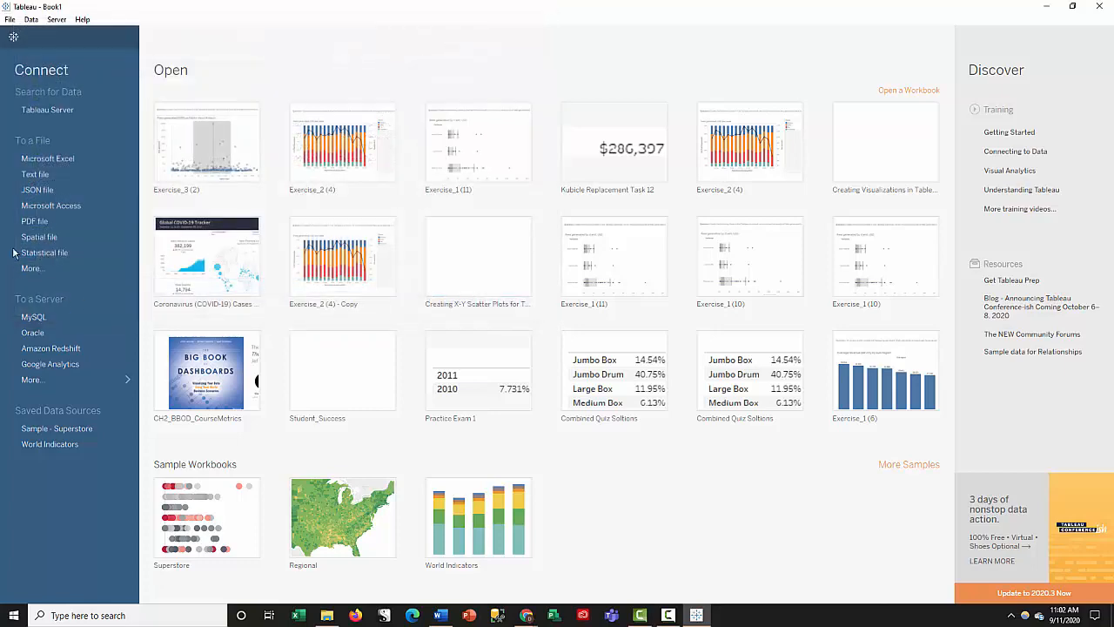
{"action": "left_click", "coordinate": [37, 272]}
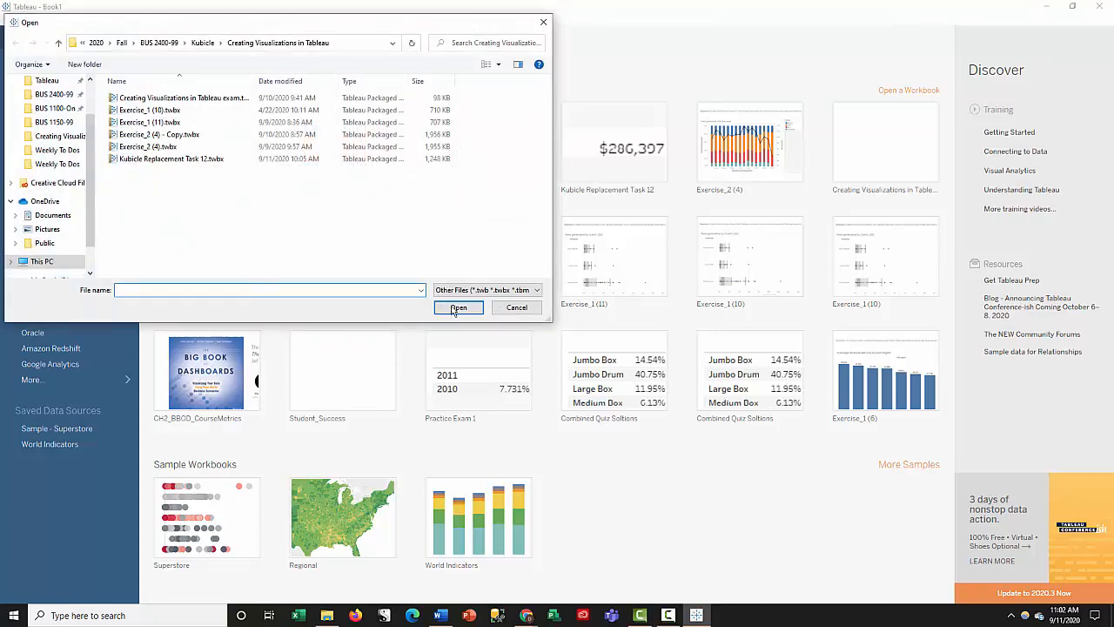
{"action": "left_click", "coordinate": [525, 311]}
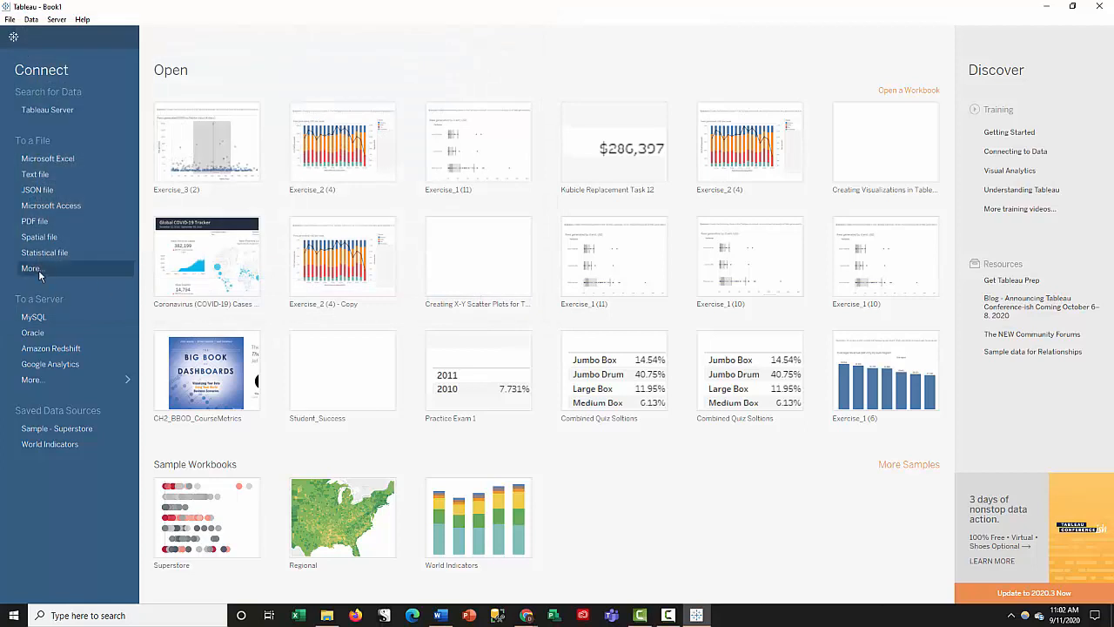
- Connect to the saved Sample - Superstore data source and inspect its Orders rows on the data source page
{"action": "left_click", "coordinate": [73, 430]}
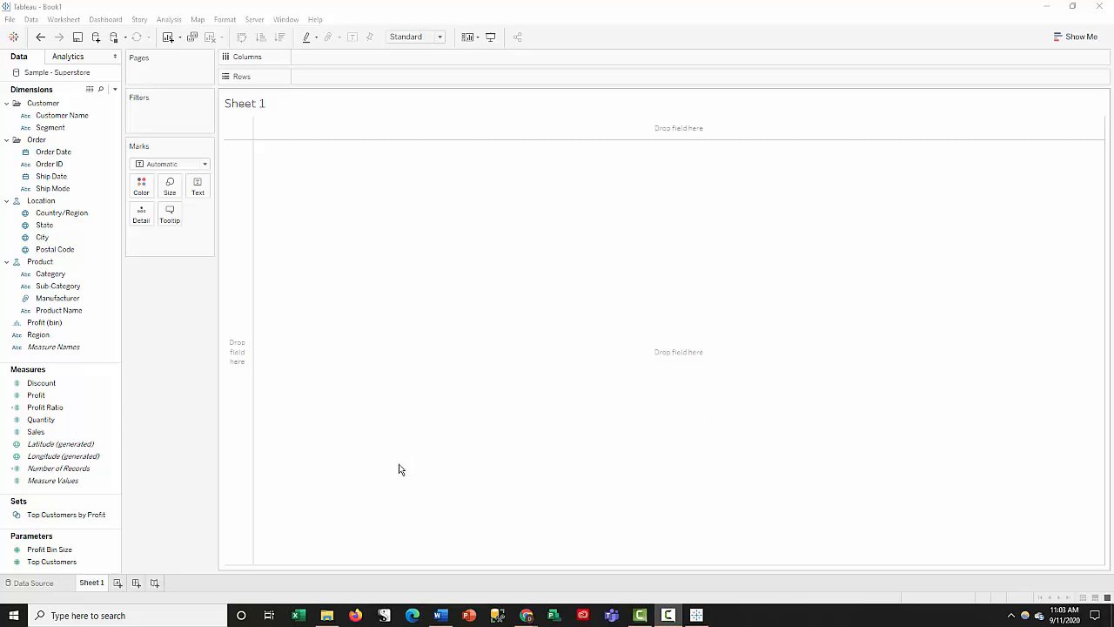
{"action": "left_click", "coordinate": [48, 587]}
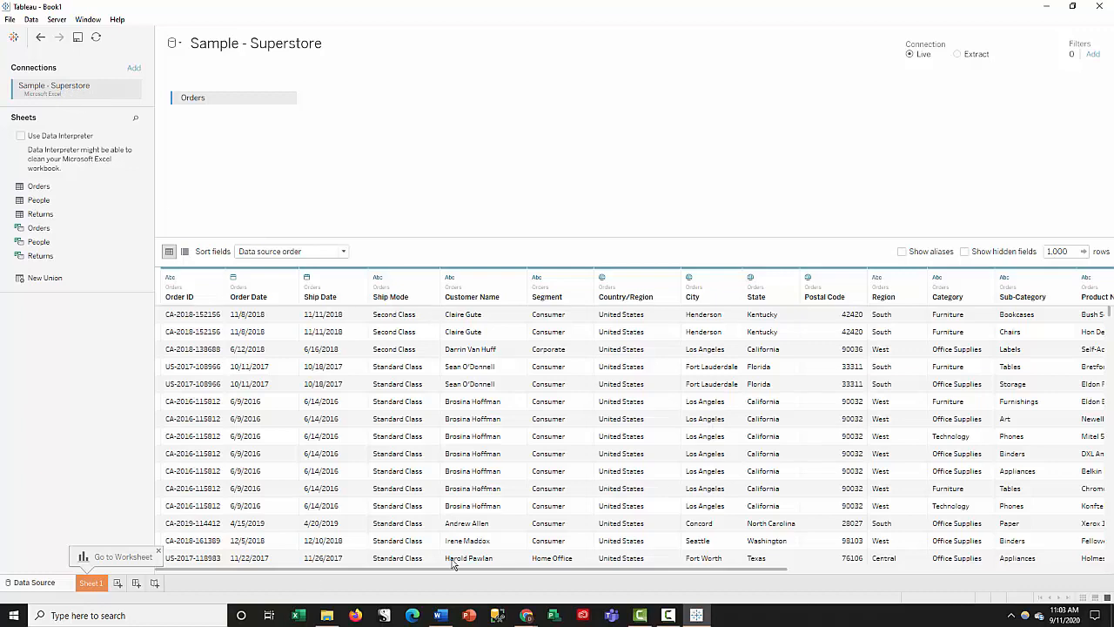
{"action": "left_click_drag", "start_coordinate": [470, 575], "coordinate": [423, 580]}
{"action": "left_click_drag", "start_coordinate": [1111, 314], "coordinate": [1111, 561]}
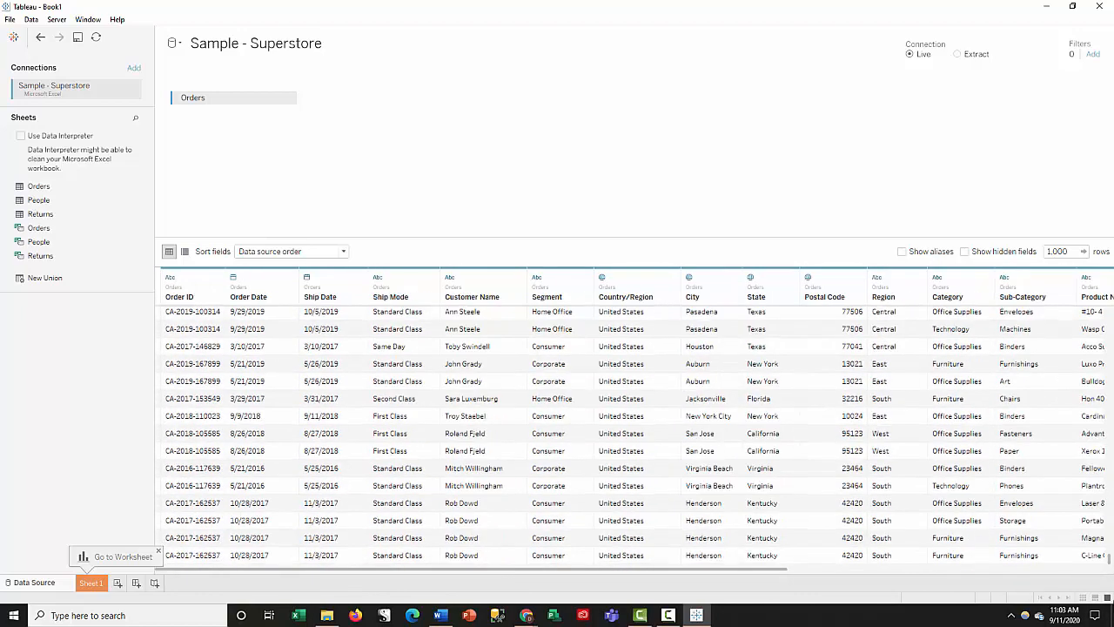
{"action": "left_click_drag", "start_coordinate": [1104, 510], "coordinate": [1110, 310]}
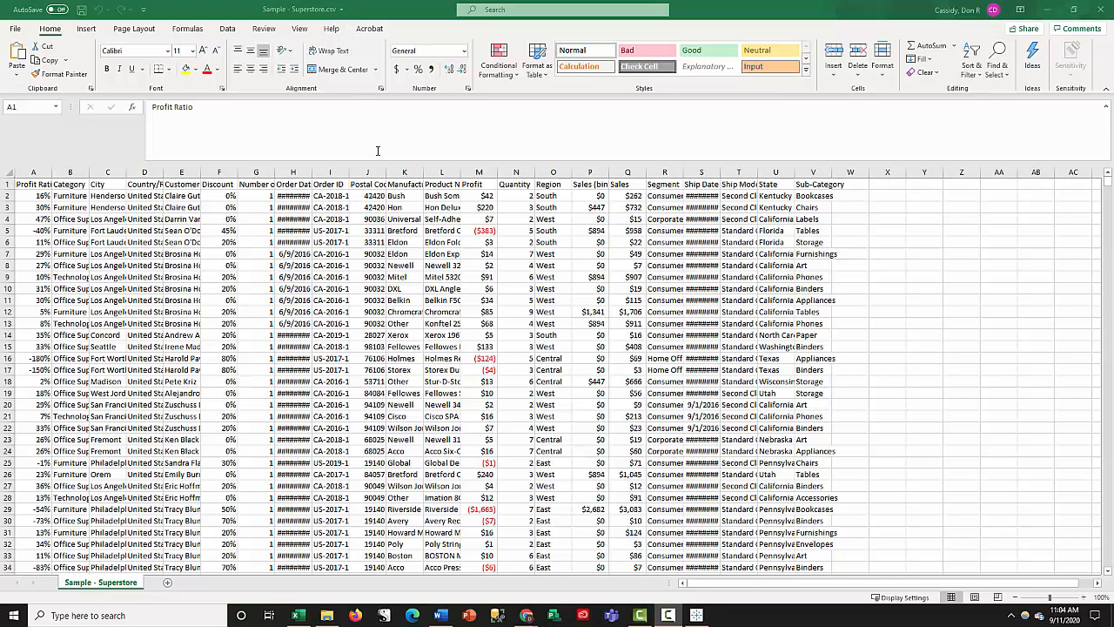
- In the Sample - Superstore CSV in Excel, auto-fit the widths of the Order Date and Ship Date columns
{"action": "left_click", "coordinate": [310, 173]}
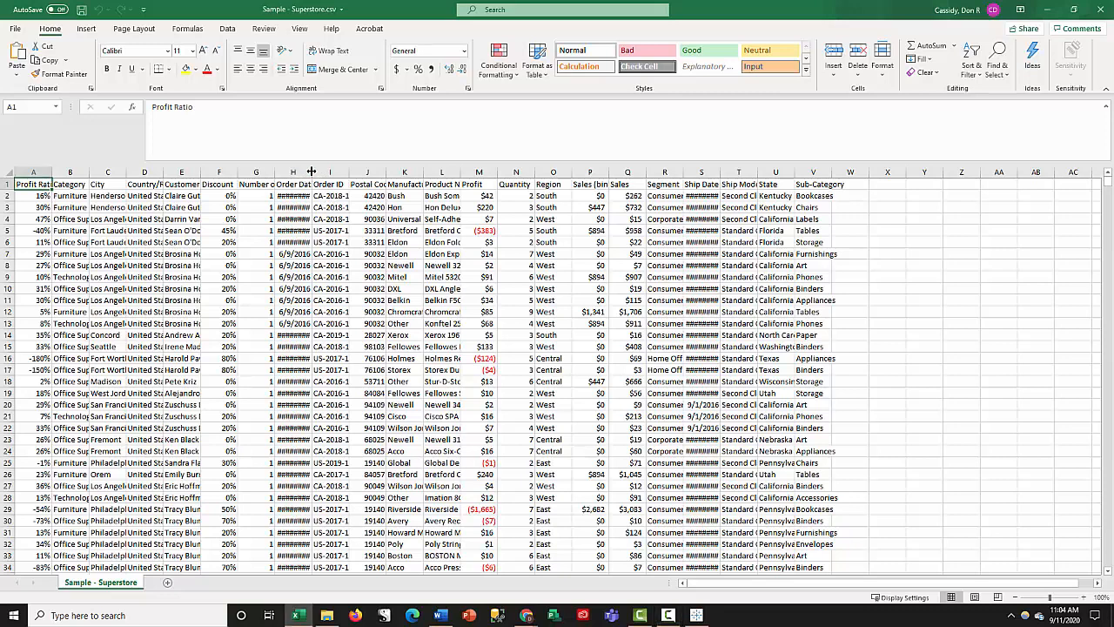
{"action": "double_click", "coordinate": [311, 173]}
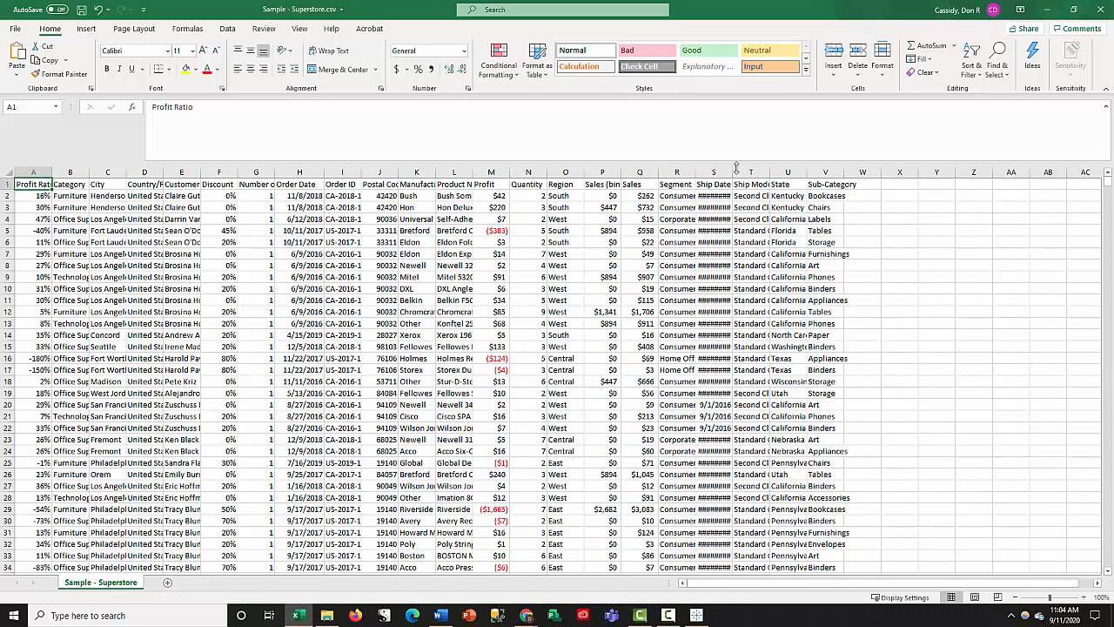
{"action": "double_click", "coordinate": [732, 172]}
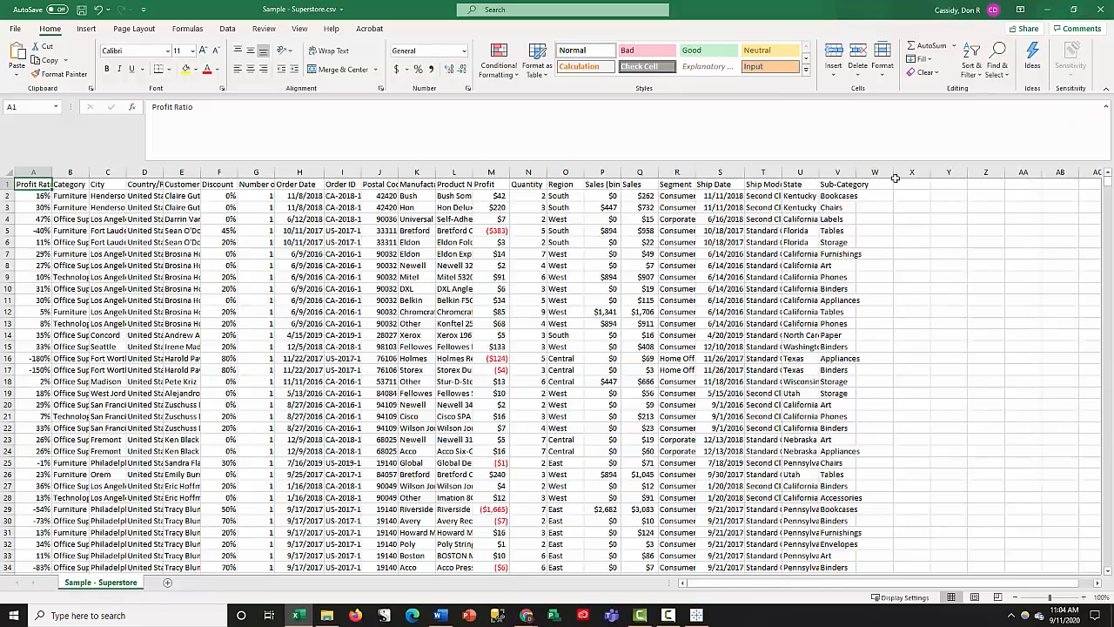
- Examine the Superstore sheet from its first to its last record, and select the header row
{"action": "left_click_drag", "start_coordinate": [1109, 185], "coordinate": [1110, 561]}
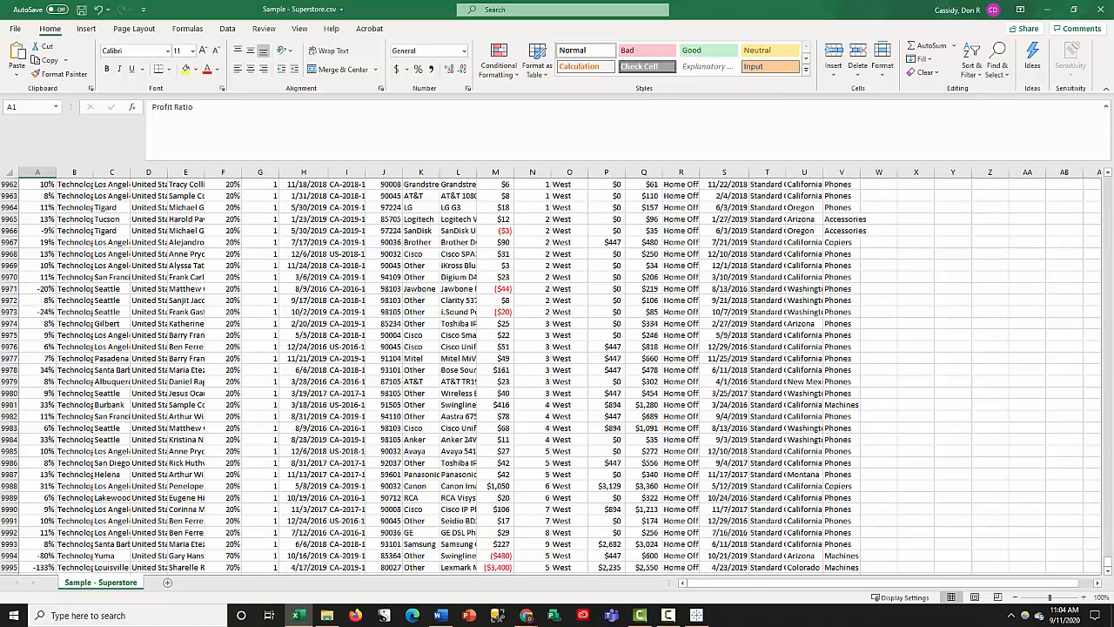
{"action": "left_click_drag", "start_coordinate": [1110, 564], "coordinate": [1107, 179]}
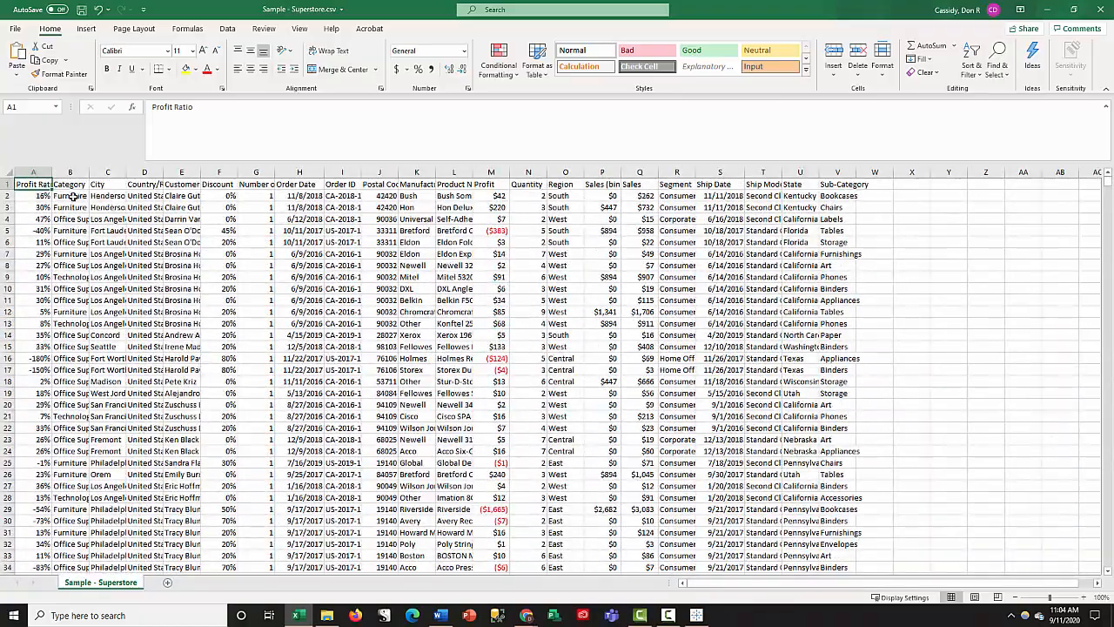
{"action": "left_click", "coordinate": [6, 184]}
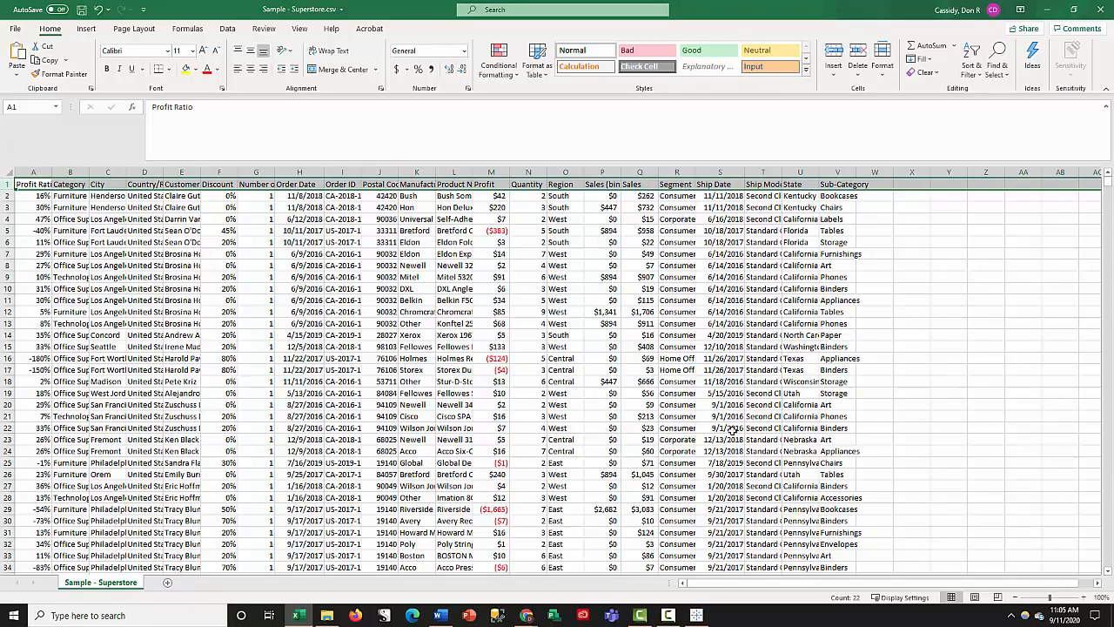
{"action": "mouse_move", "coordinate": [1110, 189]}
{"action": "left_mouse_down"}
{"action": "mouse_move", "coordinate": [1111, 383]}
{"action": "mouse_move", "coordinate": [1101, 174]}
{"action": "left_mouse_up"}
- Step through the cells of row 13 to examine what each field of one record contains
{"action": "left_click", "coordinate": [930, 321]}
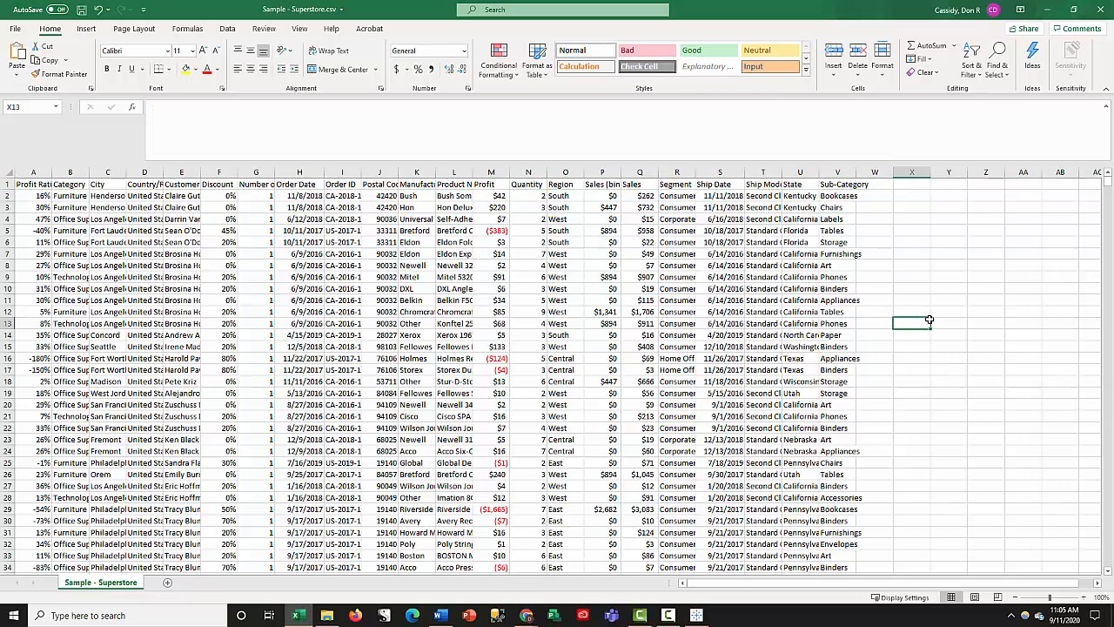
{"action": "key", "text": "Left"}
{"action": "key", "text": "Left"}
{"action": "key", "text": "Left"}
{"action": "key", "text": "Left"}
{"action": "key", "text": "Left"}
{"action": "key", "text": "Left"}
{"action": "key", "text": "Left"}
{"action": "key", "text": "Left"}
{"action": "key", "text": "Left"}
{"action": "key", "text": "Left"}
{"action": "key", "text": "Left"}
{"action": "key", "text": "Left"}
{"action": "key", "text": "Left"}
{"action": "key", "text": "Left"}
{"action": "key", "text": "Left"}
{"action": "key", "text": "Left"}
{"action": "key", "text": "Left"}
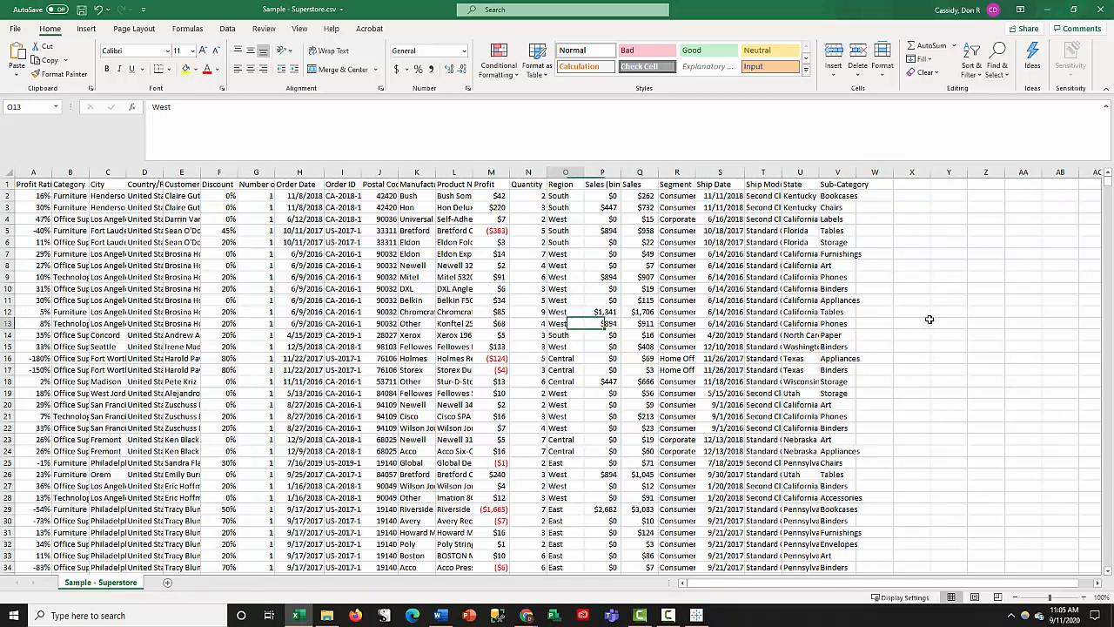
{"action": "key", "text": "Left"}
{"action": "key", "text": "Left"}
{"action": "key", "text": "Left"}
{"action": "key", "text": "Left"}
{"action": "key", "text": "Left"}
{"action": "key", "text": "Left"}
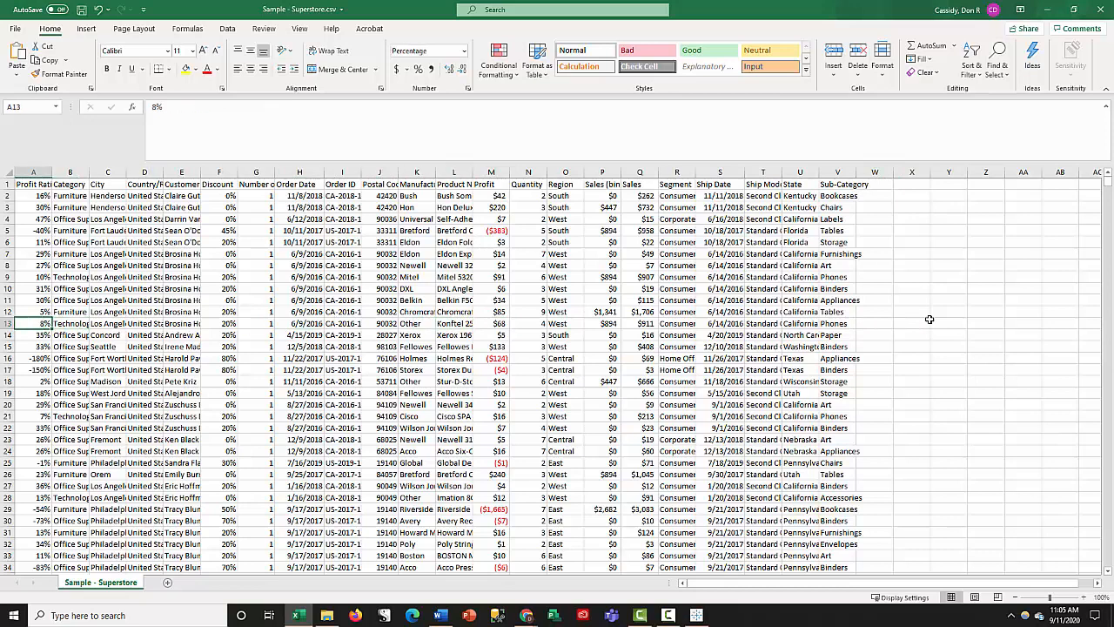
{"action": "key", "text": "Right"}
{"action": "key", "text": "Right"}
{"action": "key", "text": "Right"}
{"action": "key", "text": "Right"}
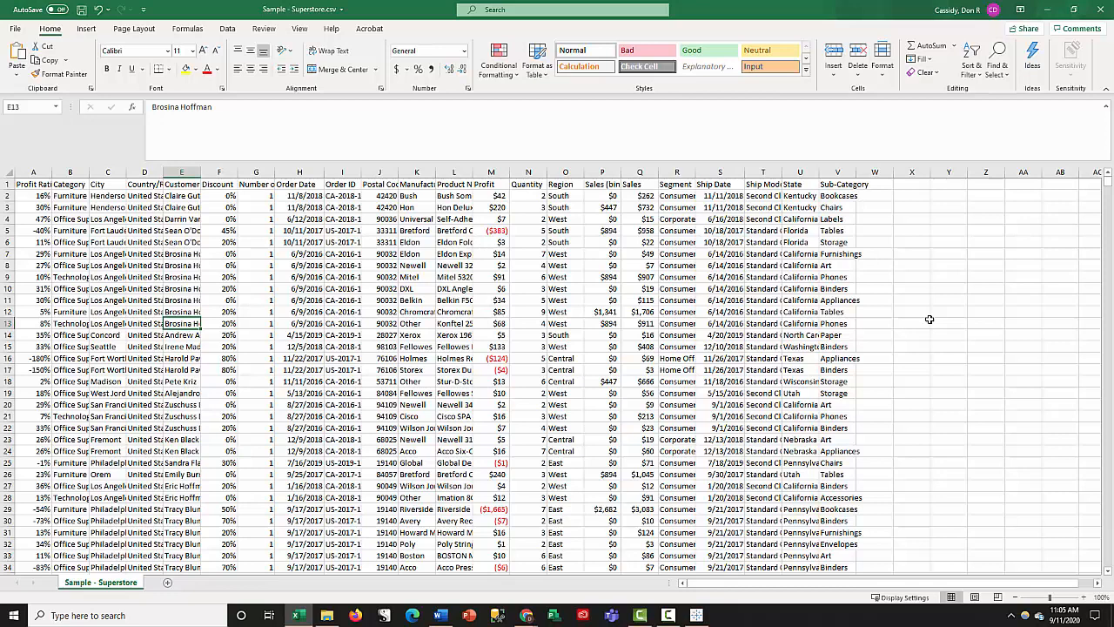
{"action": "key", "text": "Right"}
{"action": "key", "text": "Right"}
{"action": "key", "text": "Right"}
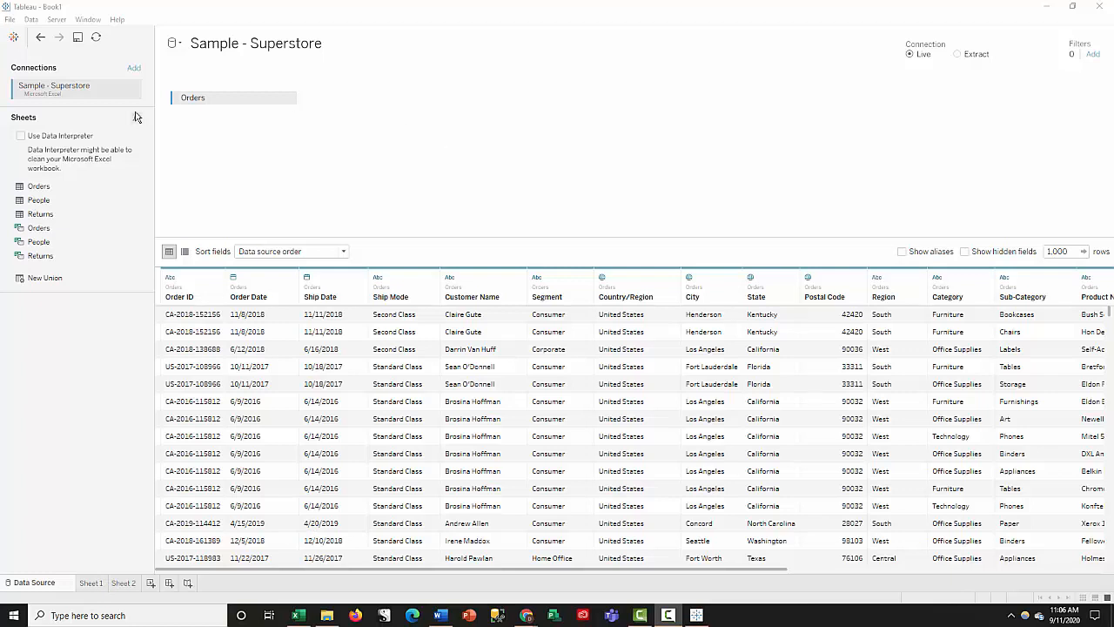
- In Tableau, connect to the saved Sample - Superstore data source a second time and close the duplicate connection
{"action": "left_click", "coordinate": [16, 42]}
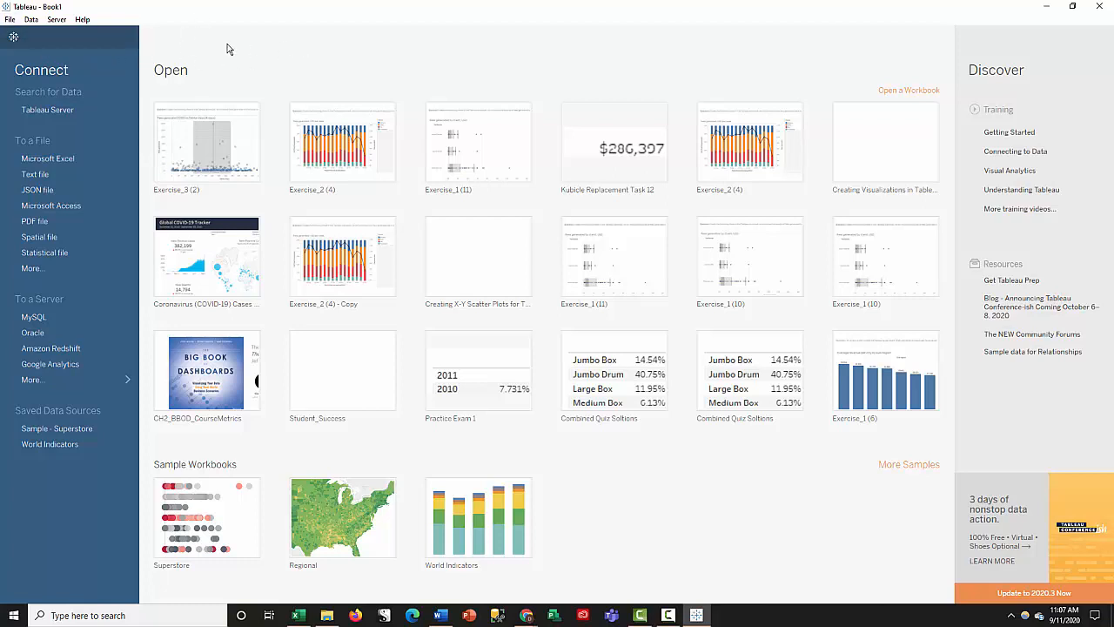
{"action": "left_click", "coordinate": [71, 429]}
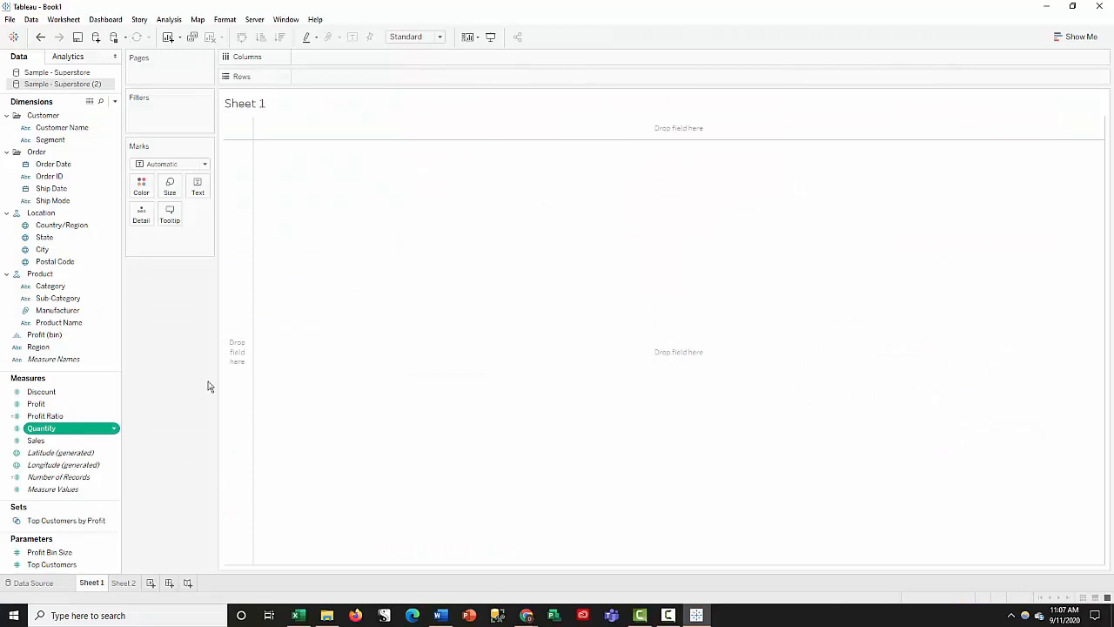
{"action": "right_click", "coordinate": [105, 87]}
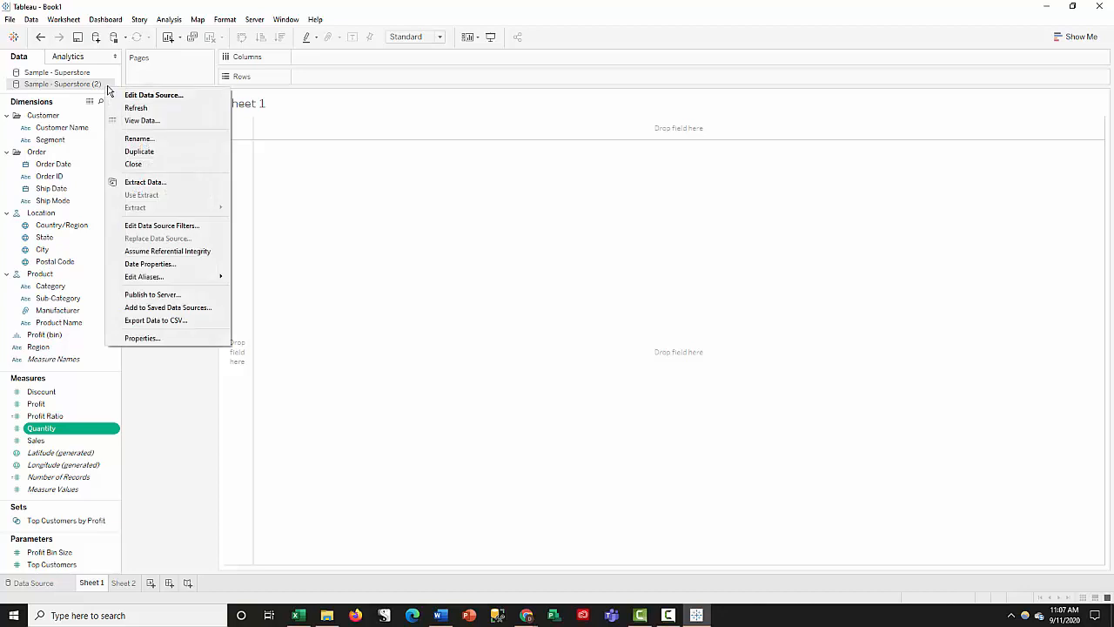
{"action": "left_click", "coordinate": [137, 164]}
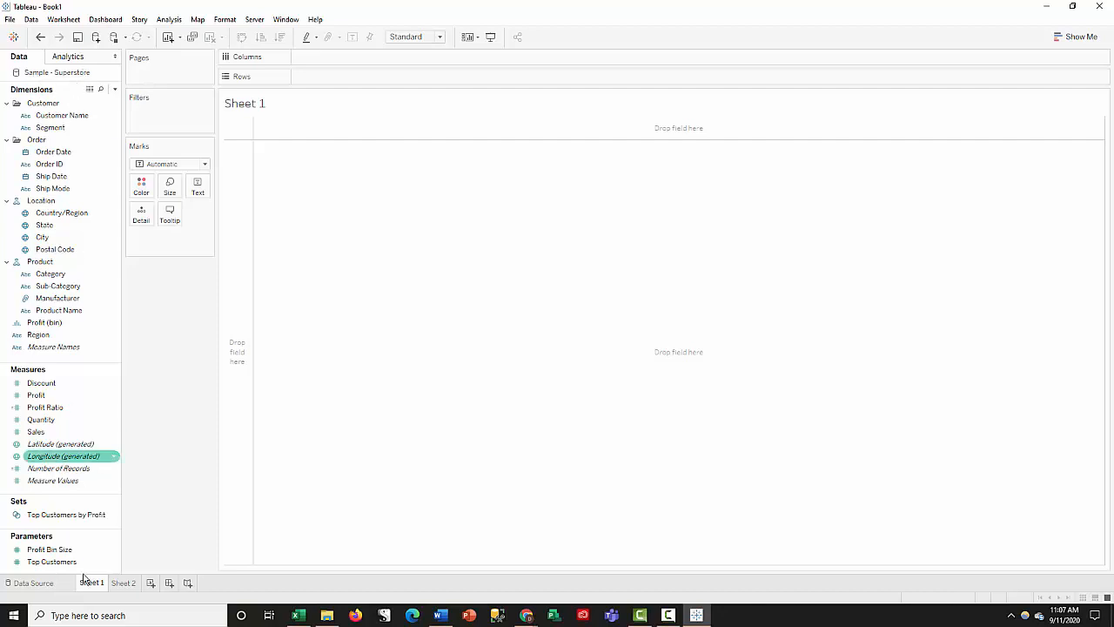
- Return to the data source page and view the options available for the Orders table
{"action": "left_click", "coordinate": [35, 589]}
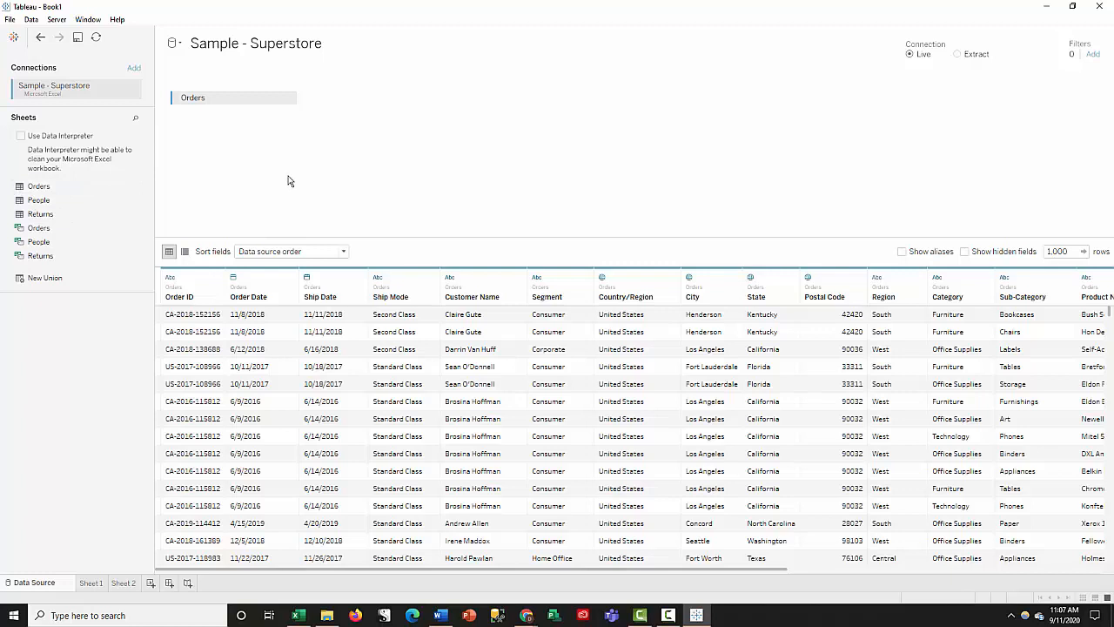
{"action": "left_click", "coordinate": [288, 100]}
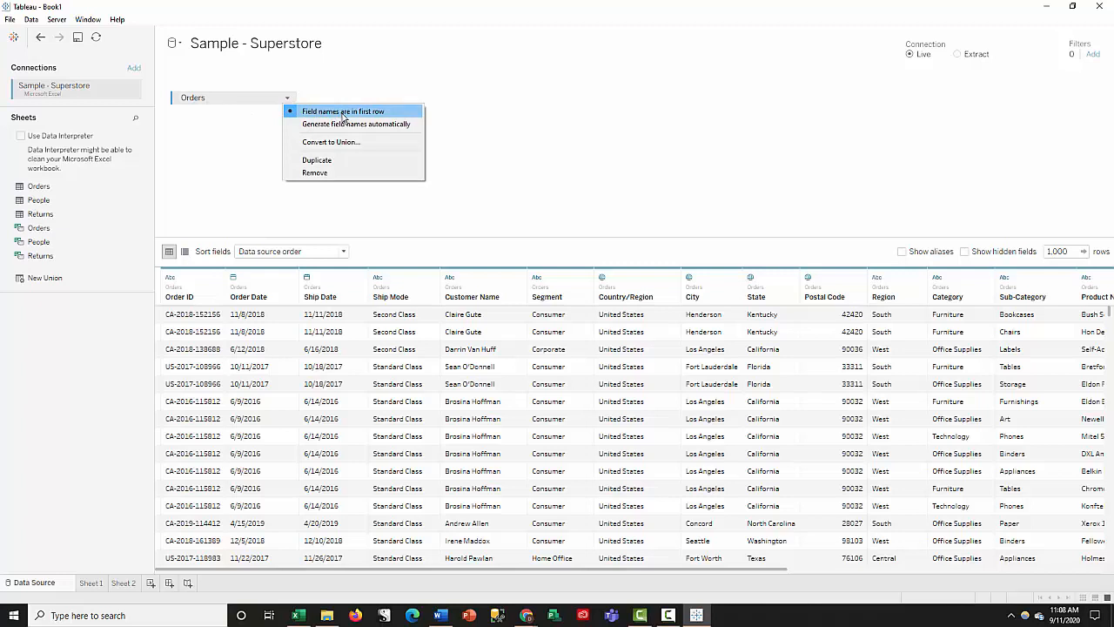
{"action": "left_click", "coordinate": [227, 131]}
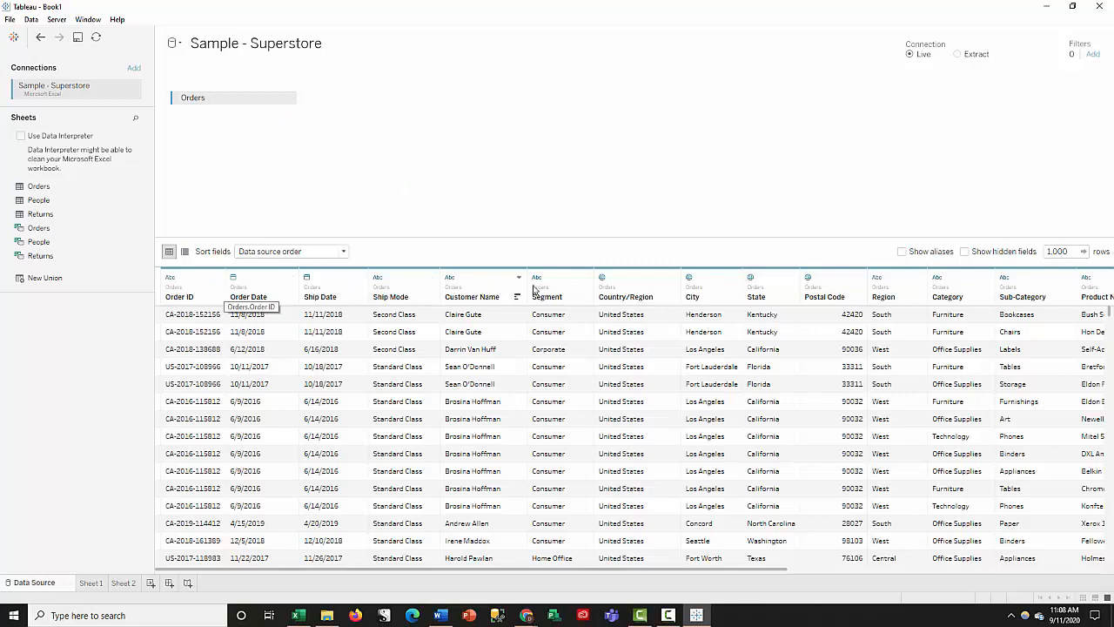
- Review the Orders table's field-name, union, duplicate and remove options alongside the Superstore sheet in Excel, leaving them unchanged
{"action": "left_click", "coordinate": [288, 98]}
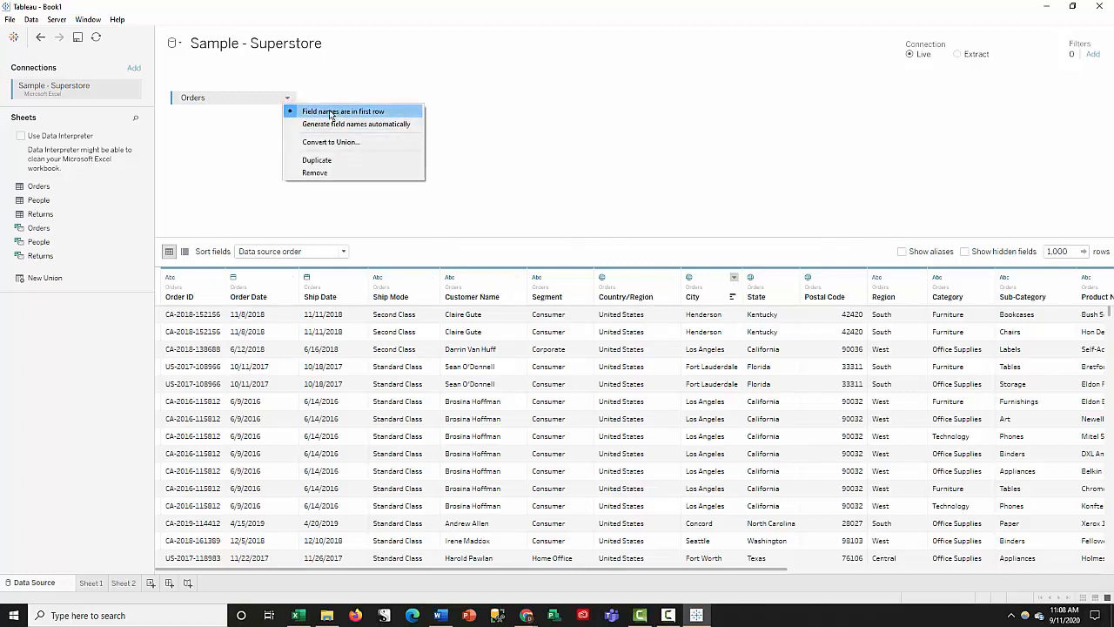
{"action": "left_click", "coordinate": [248, 126]}
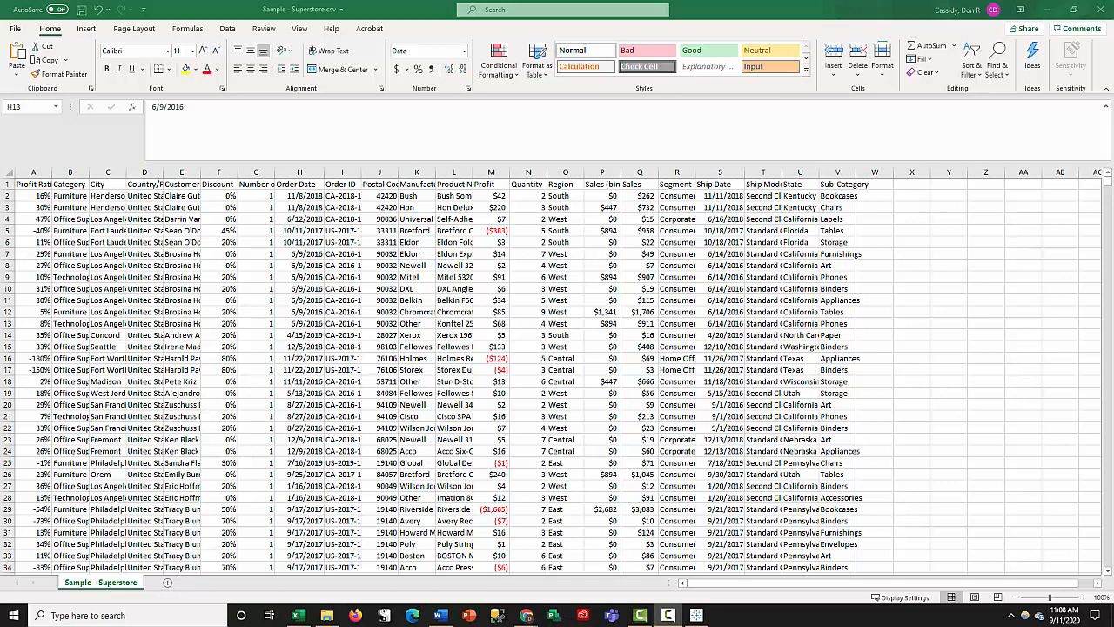
{"action": "key", "text": "alt+Tab"}
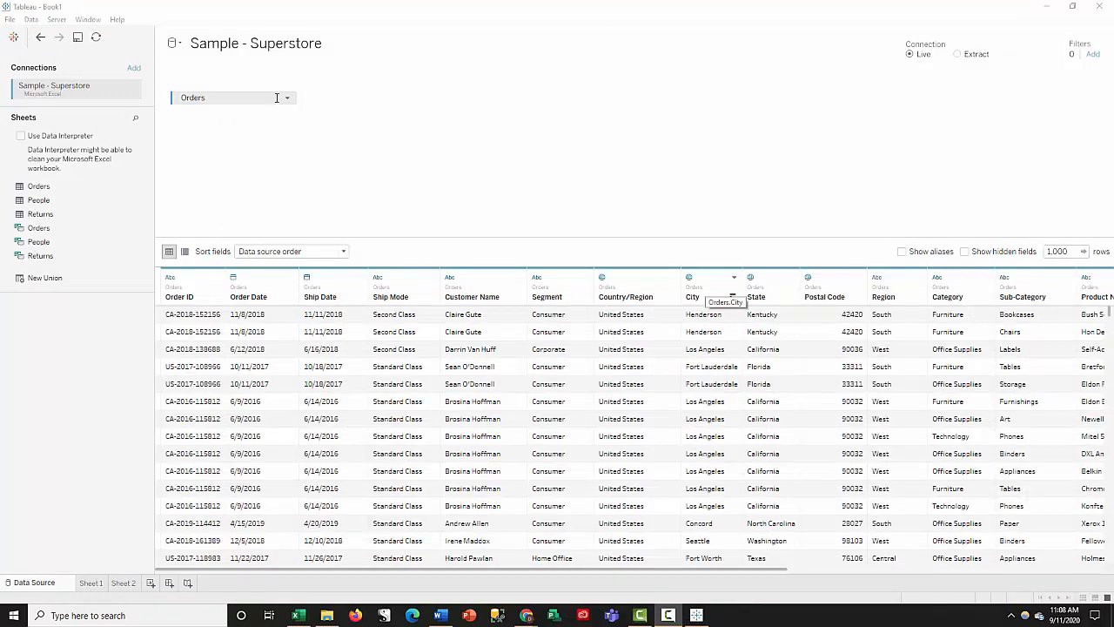
{"action": "left_click", "coordinate": [287, 97]}
{"action": "left_click", "coordinate": [152, 104]}
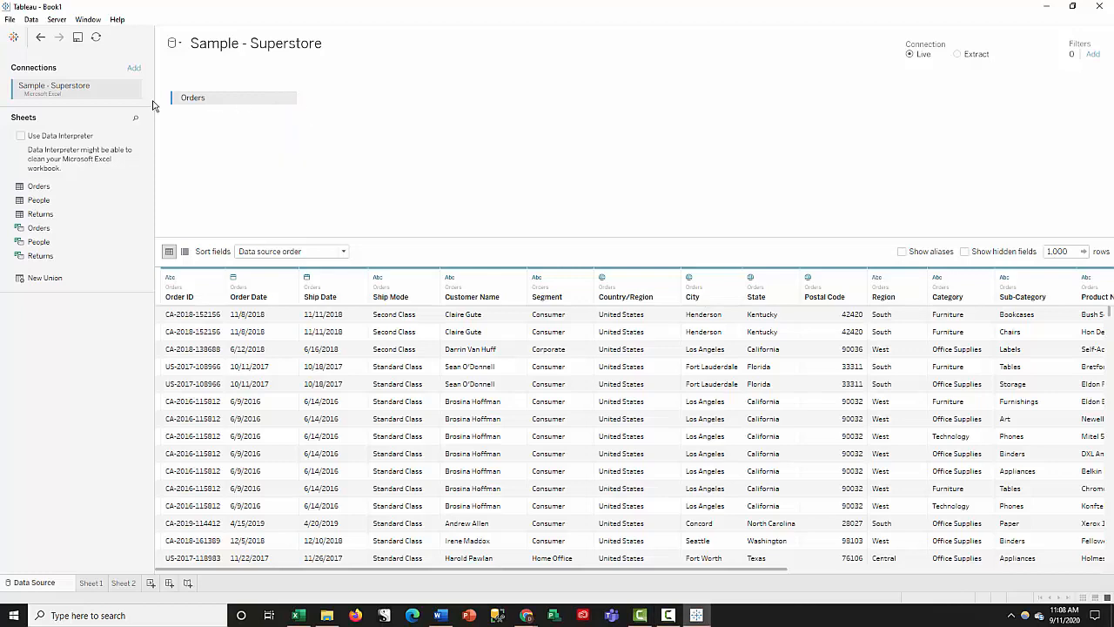
{"action": "left_click", "coordinate": [290, 99]}
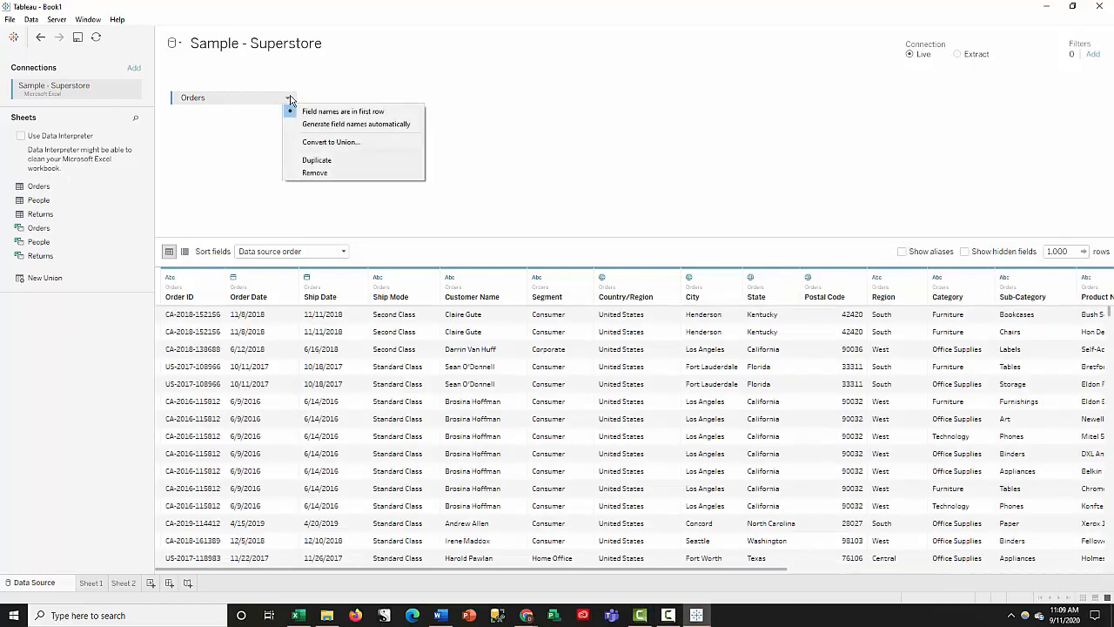
{"action": "left_click", "coordinate": [533, 120]}
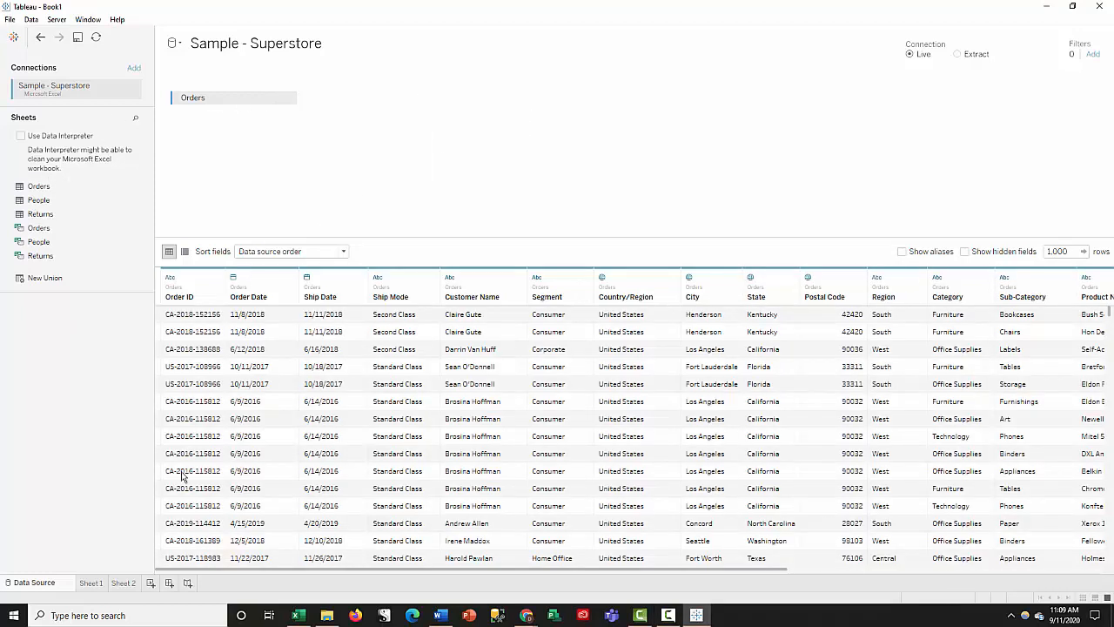
- Open Sheet 1 and add the Sales measure to the empty view as a text value for total sales
{"action": "left_click", "coordinate": [90, 583]}
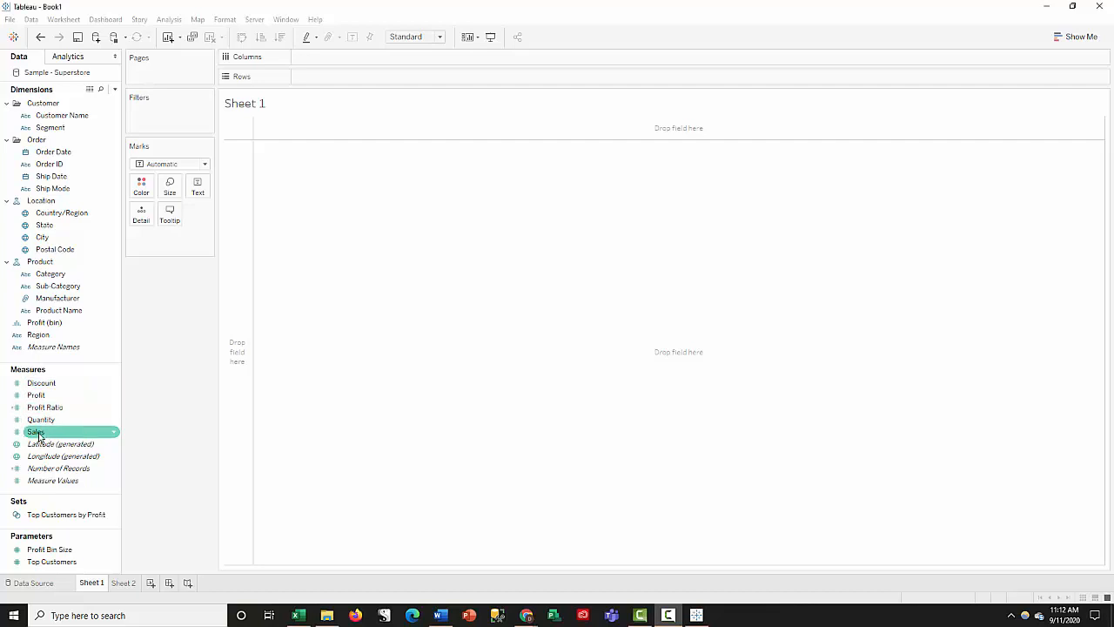
{"action": "left_click_drag", "start_coordinate": [48, 441], "coordinate": [354, 226]}
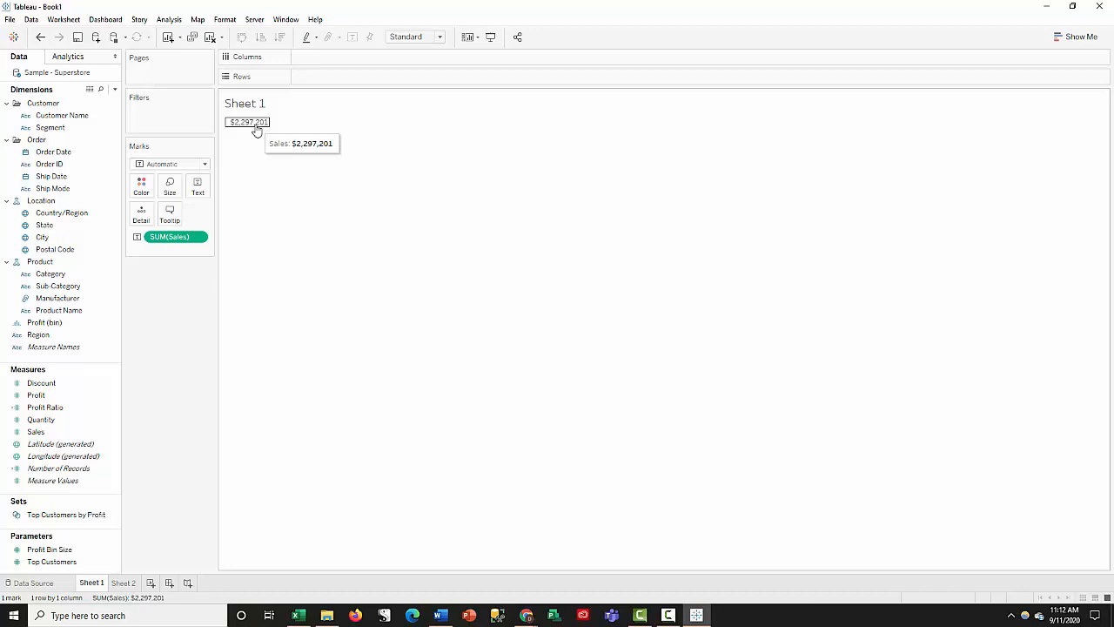
{"action": "left_click", "coordinate": [254, 127]}
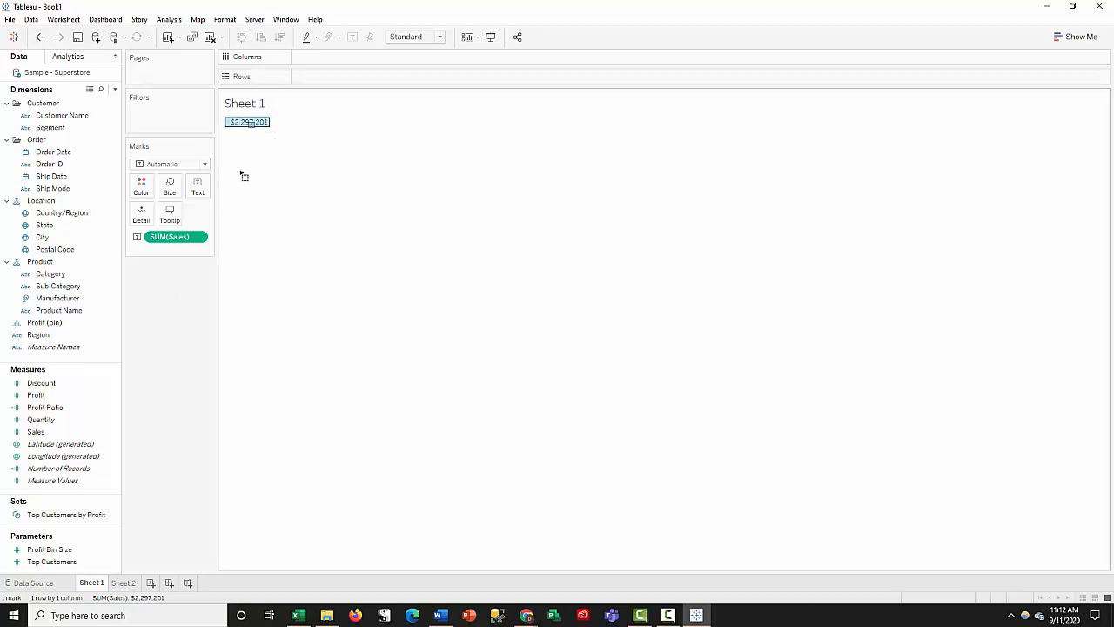
{"action": "left_click", "coordinate": [279, 287]}
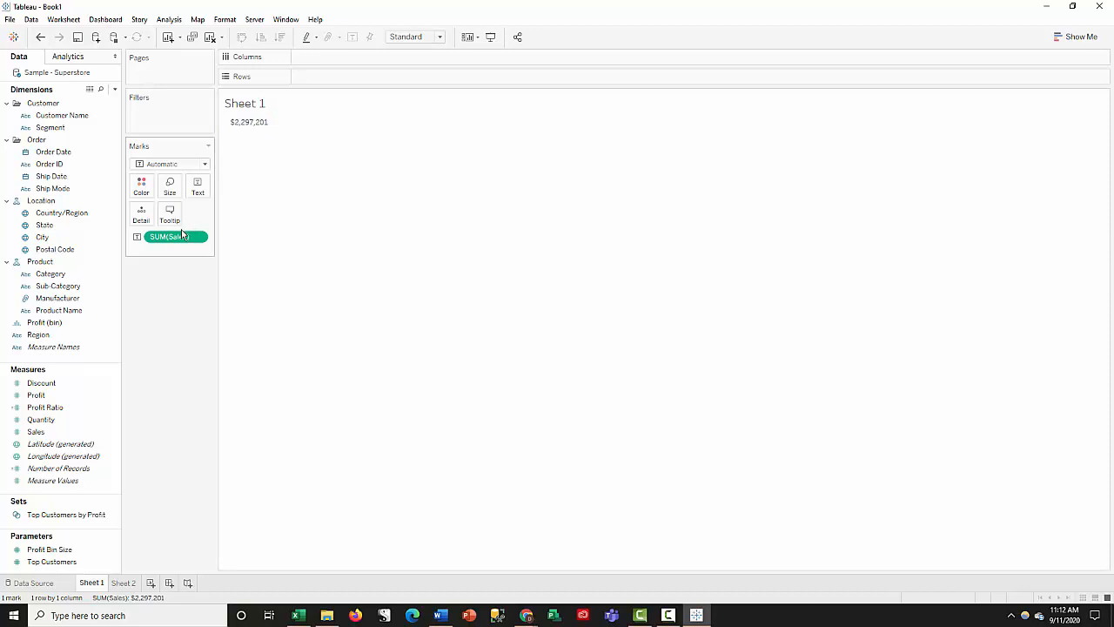
{"action": "left_click_drag", "start_coordinate": [179, 244], "coordinate": [215, 317]}
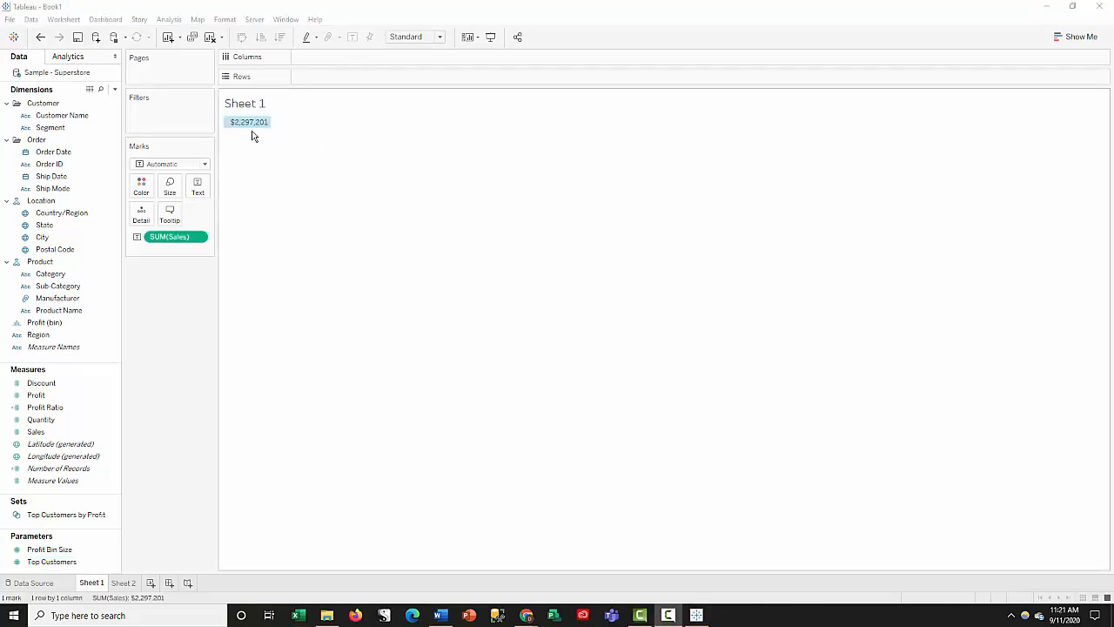
- View the summary data behind the total Sales value, check the export option without saving a file, and close the data view
{"action": "mouse_move", "coordinate": [259, 125]}
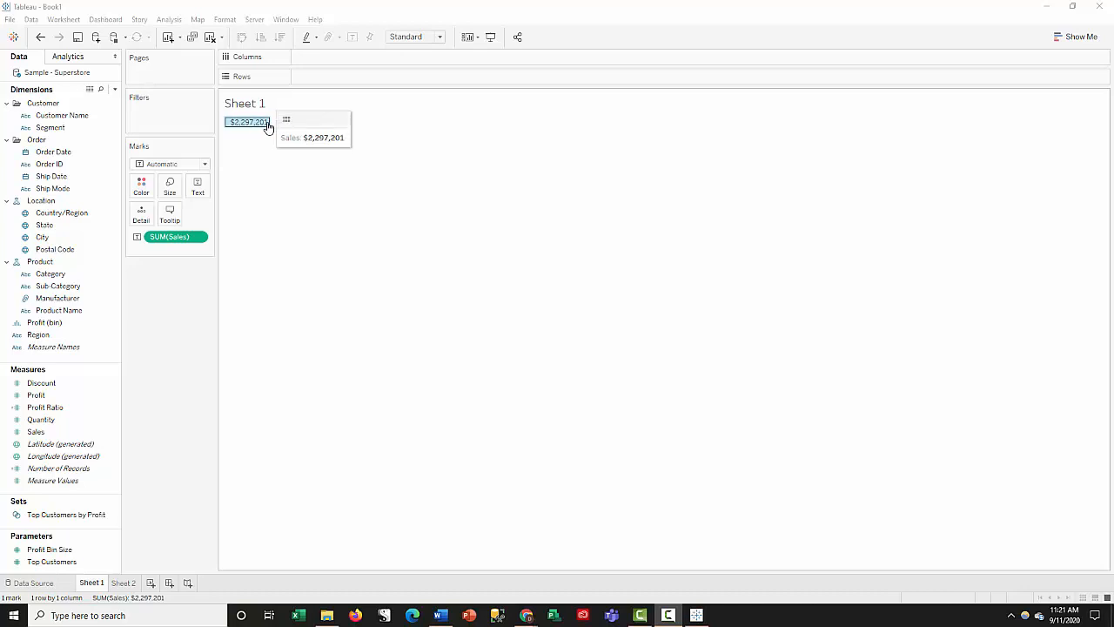
{"action": "left_click", "coordinate": [287, 121]}
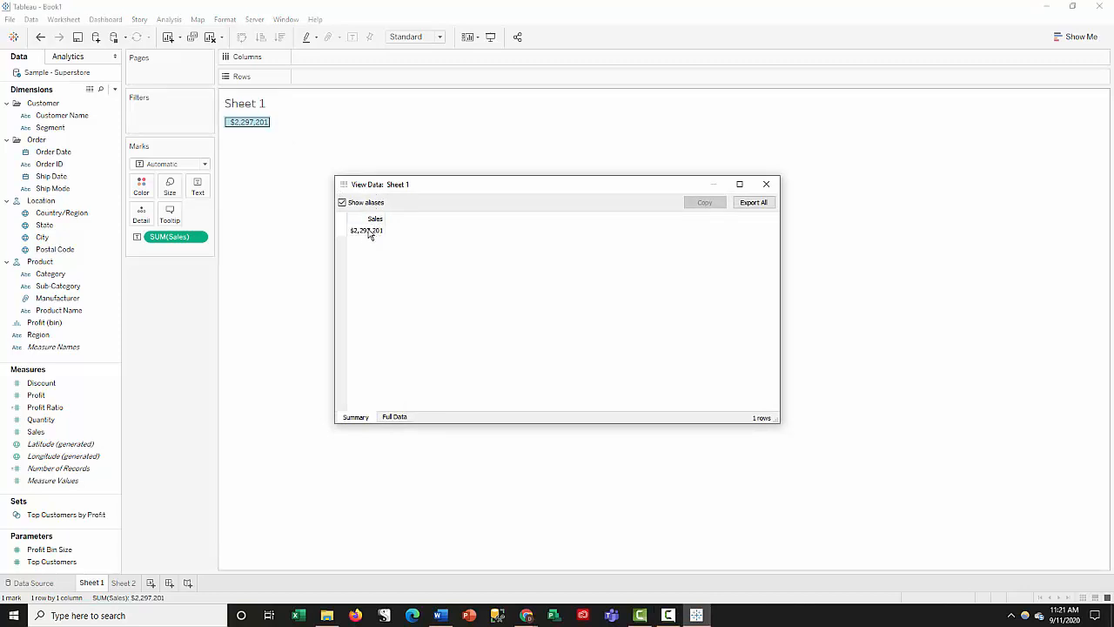
{"action": "left_click", "coordinate": [766, 204]}
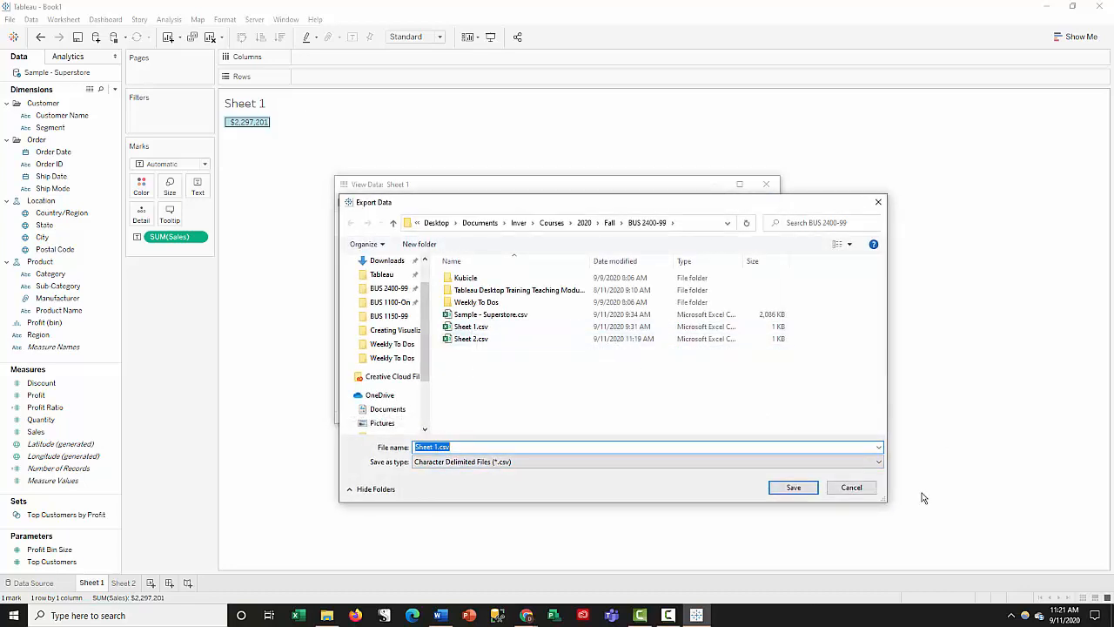
{"action": "left_click", "coordinate": [857, 489]}
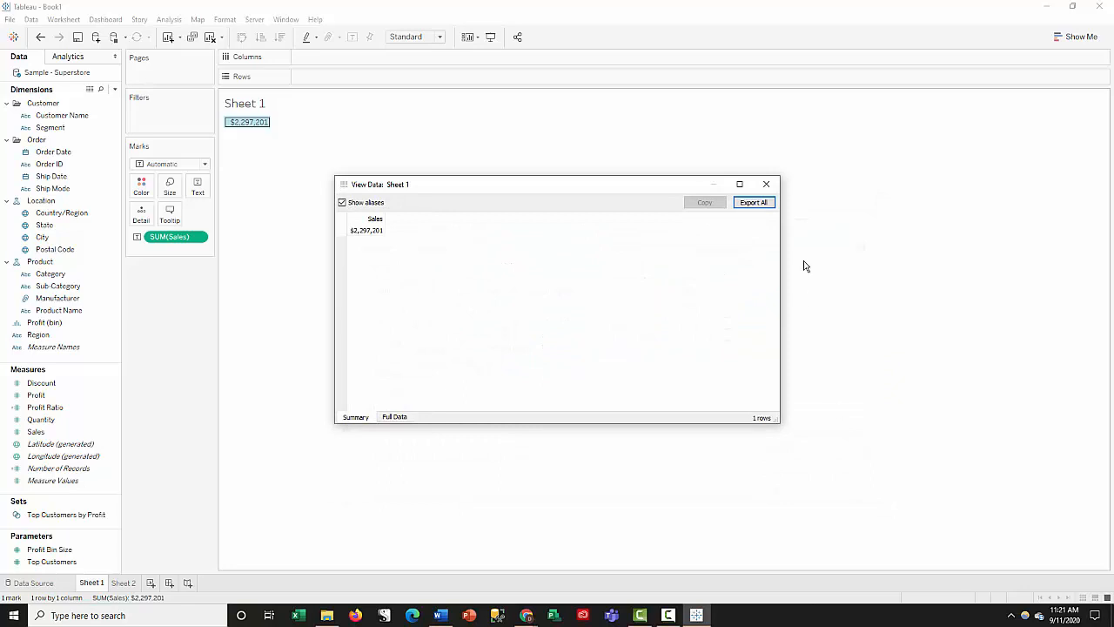
{"action": "left_click", "coordinate": [767, 186]}
{"action": "left_click", "coordinate": [435, 230]}
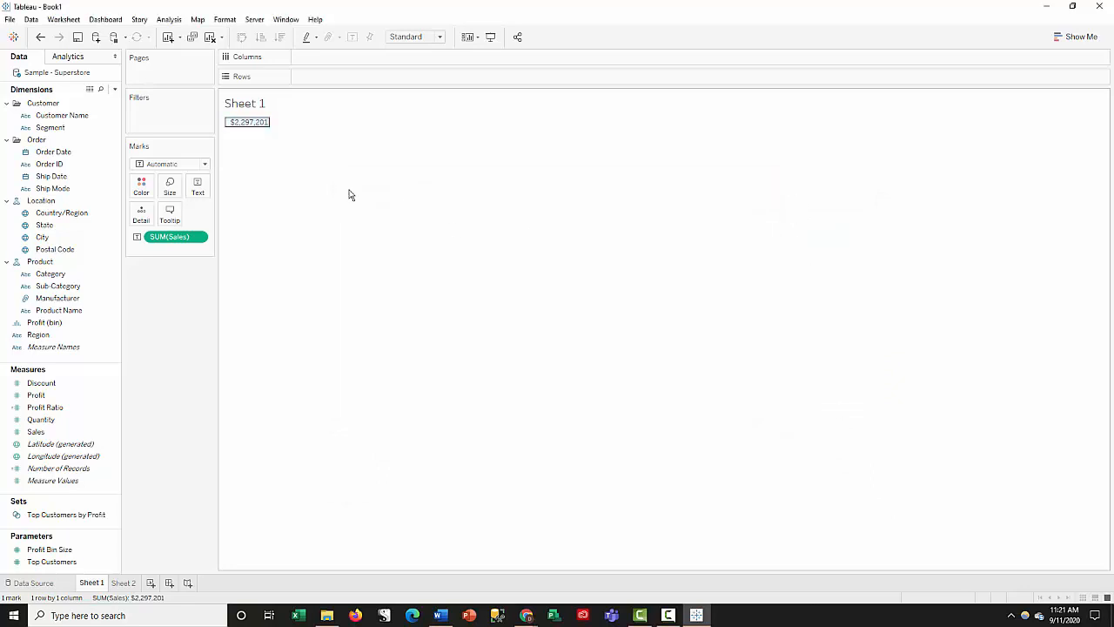
- Break Sales down by year by adding Order Date to Columns, and inspect the values for the individual years
{"action": "mouse_move", "coordinate": [247, 126]}
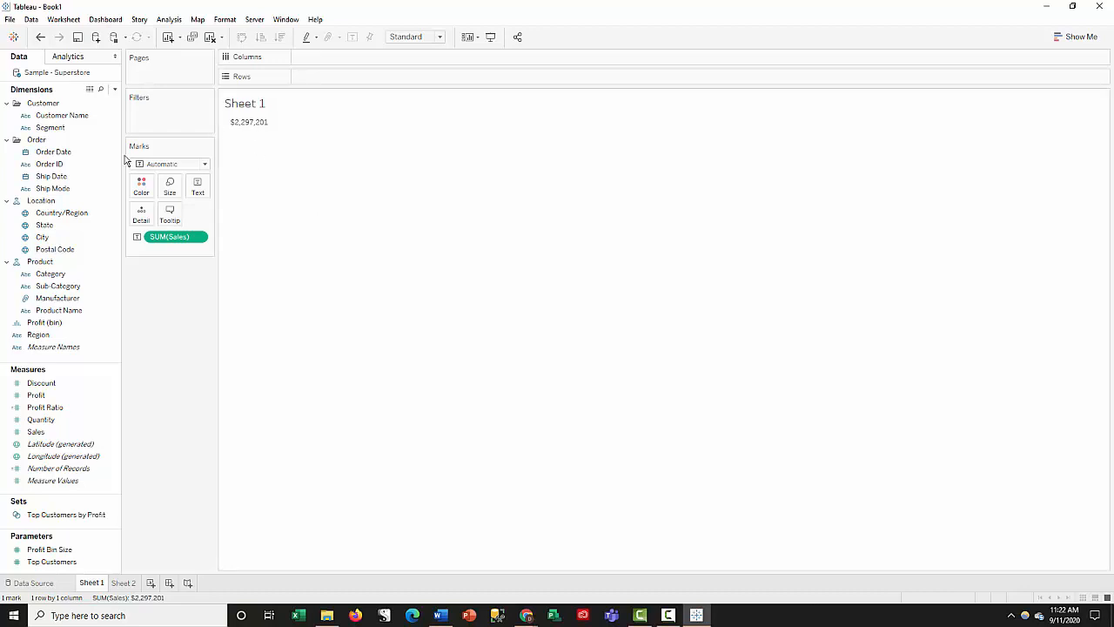
{"action": "left_click", "coordinate": [86, 157]}
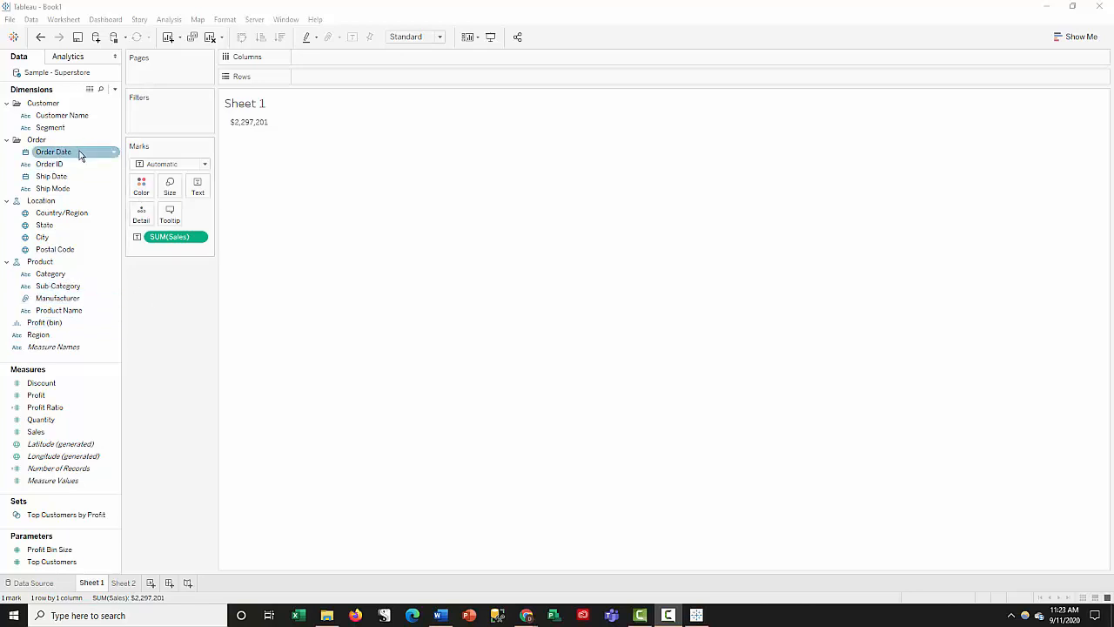
{"action": "left_click_drag", "start_coordinate": [58, 155], "coordinate": [326, 57]}
{"action": "mouse_move", "coordinate": [392, 148]}
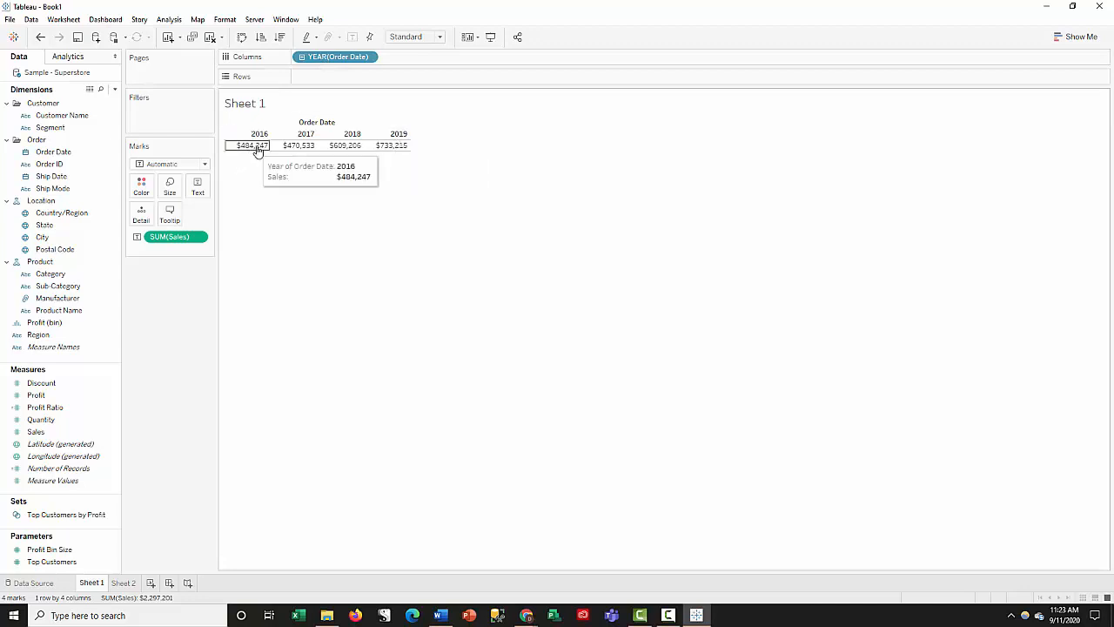
{"action": "mouse_move", "coordinate": [322, 148]}
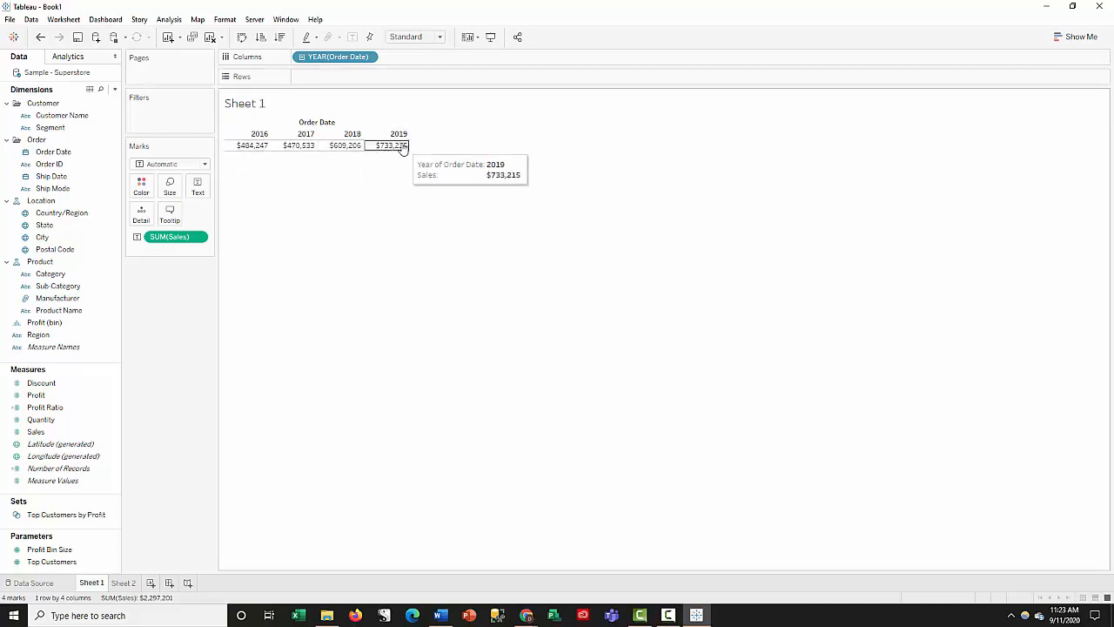
{"action": "mouse_move", "coordinate": [261, 151]}
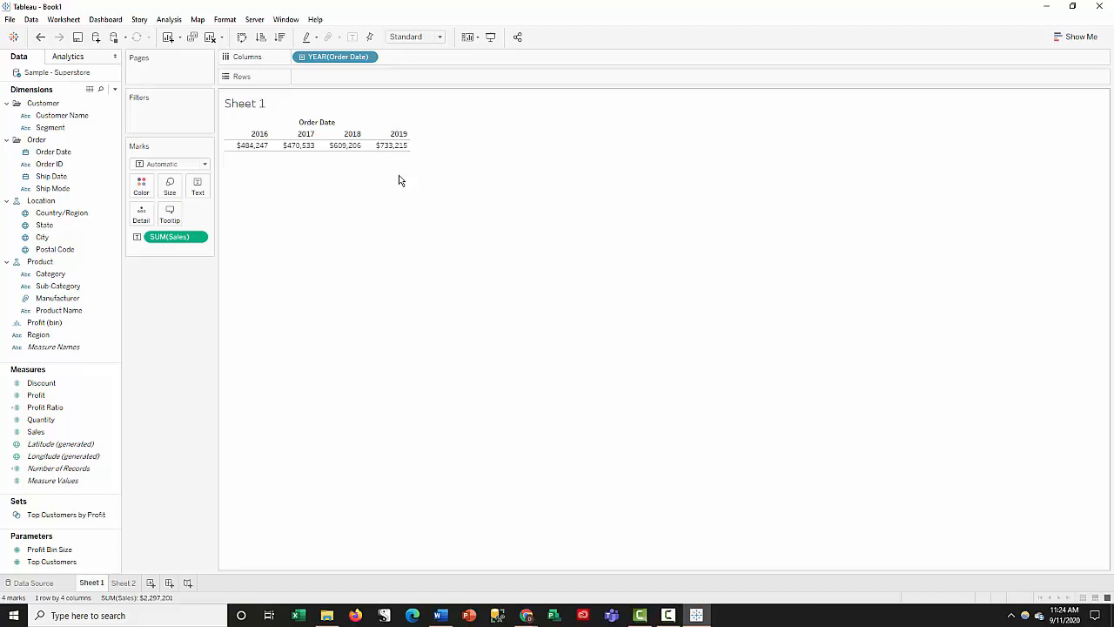
{"action": "mouse_move", "coordinate": [391, 152]}
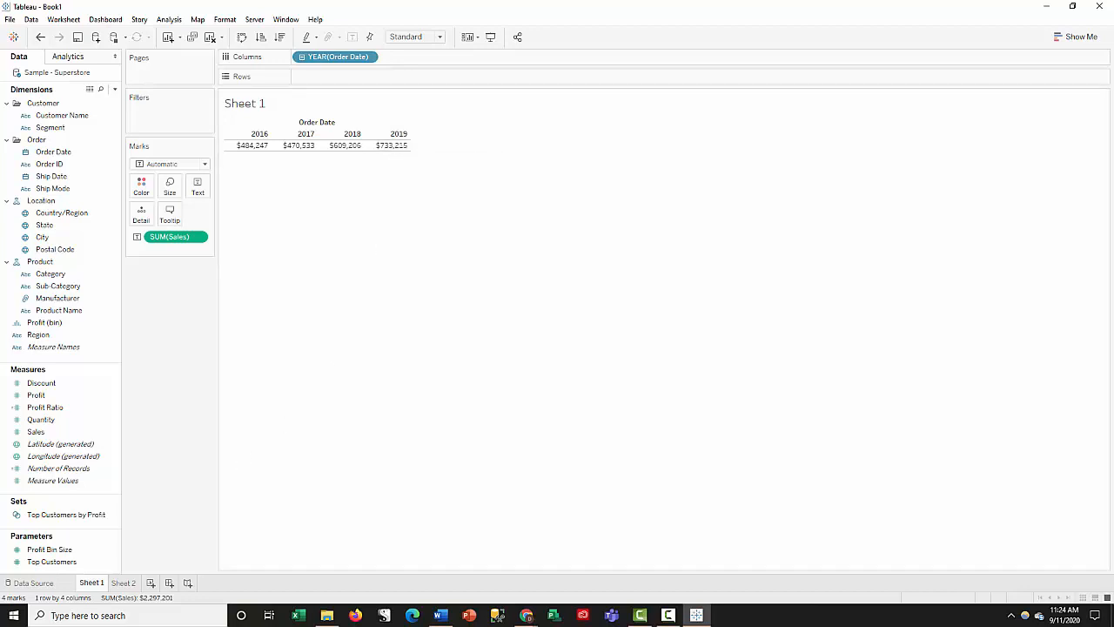
- Display the Show Me chart suggestions and add Profit as text beneath the yearly Sales values
{"action": "key", "text": "ctrl+1"}
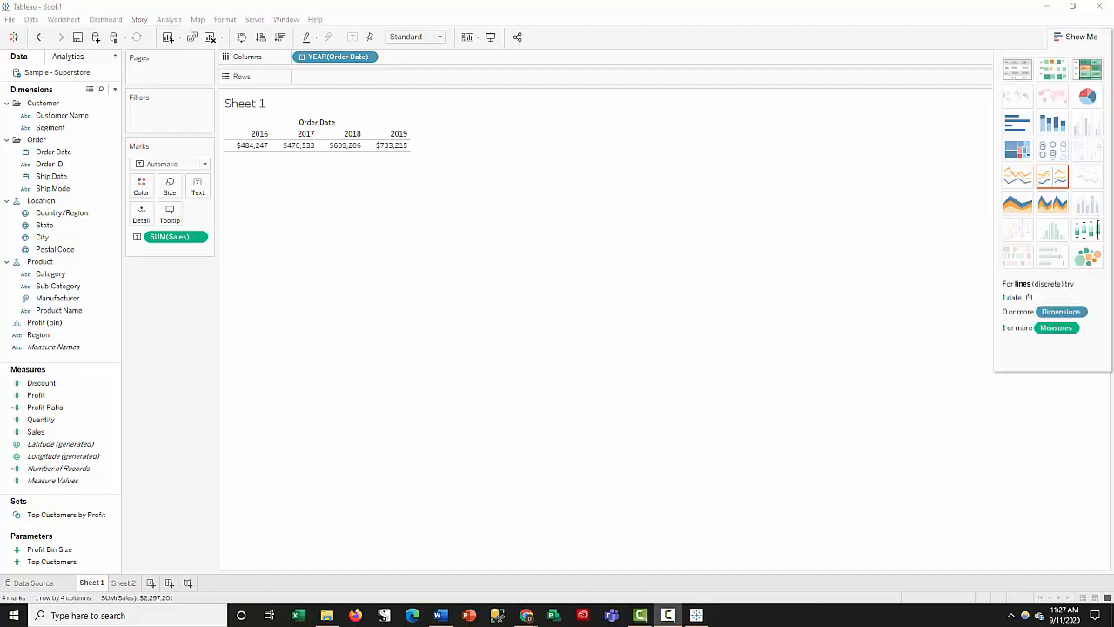
{"action": "left_click", "coordinate": [51, 396]}
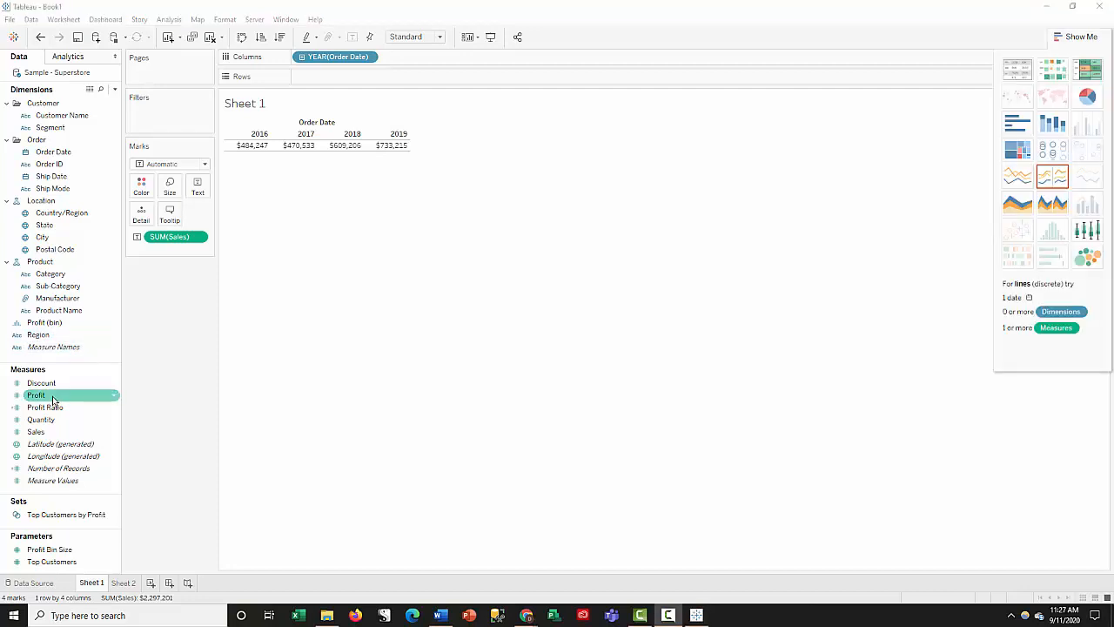
{"action": "left_click_drag", "start_coordinate": [52, 399], "coordinate": [199, 191]}
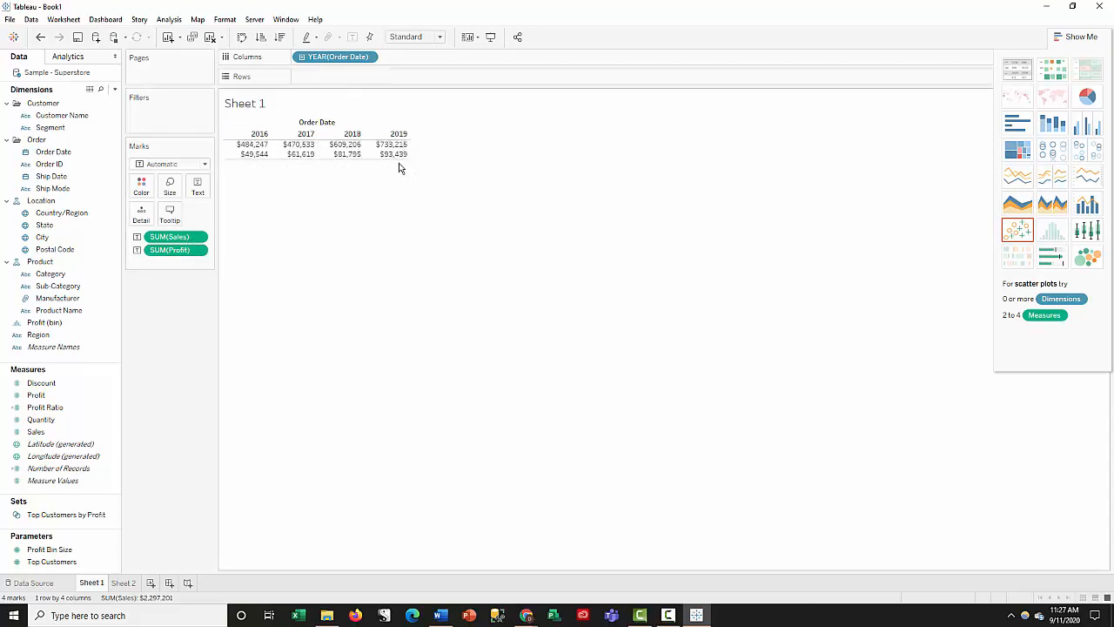
{"action": "mouse_move", "coordinate": [401, 153]}
- Take Profit out of the yearly table and add it back as a text mark alongside Sales
{"action": "left_click_drag", "start_coordinate": [180, 253], "coordinate": [199, 315]}
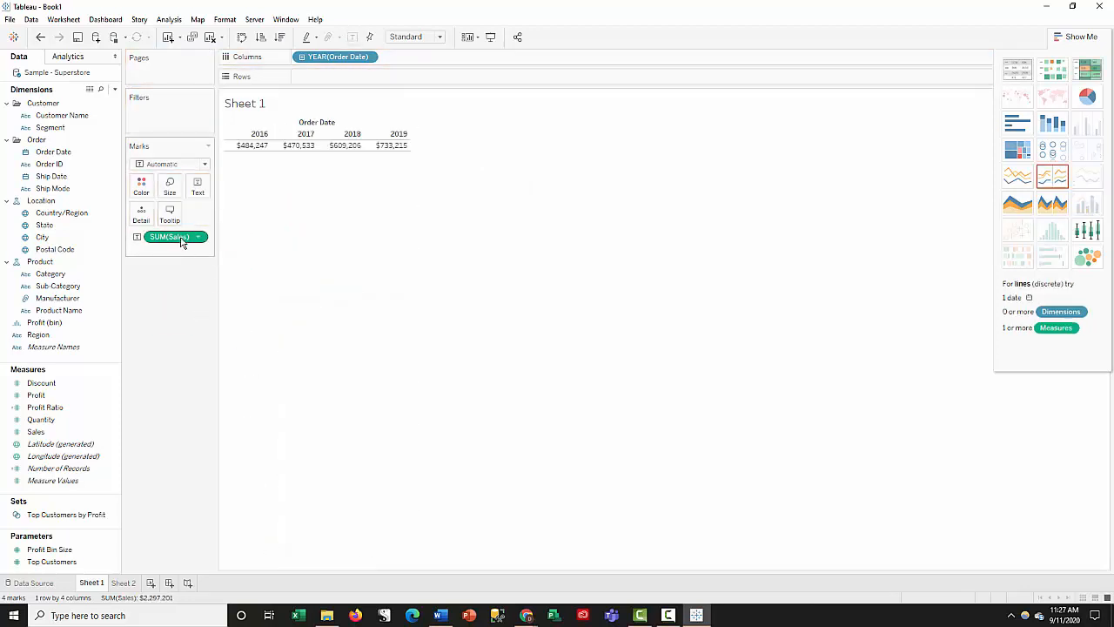
{"action": "left_click_drag", "start_coordinate": [36, 399], "coordinate": [176, 322]}
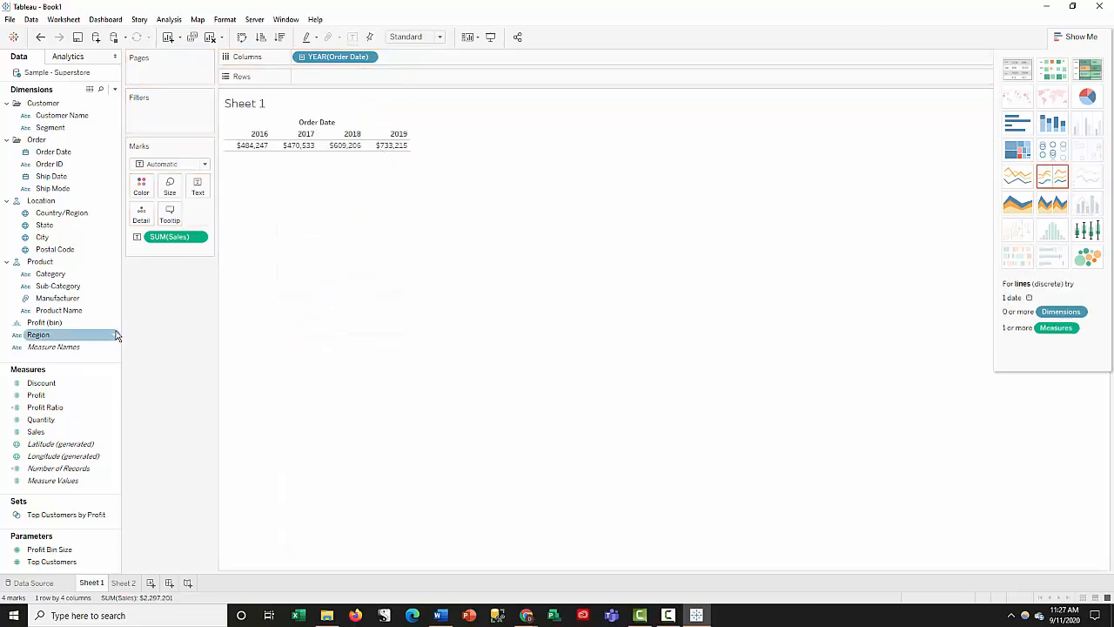
{"action": "left_click", "coordinate": [52, 397]}
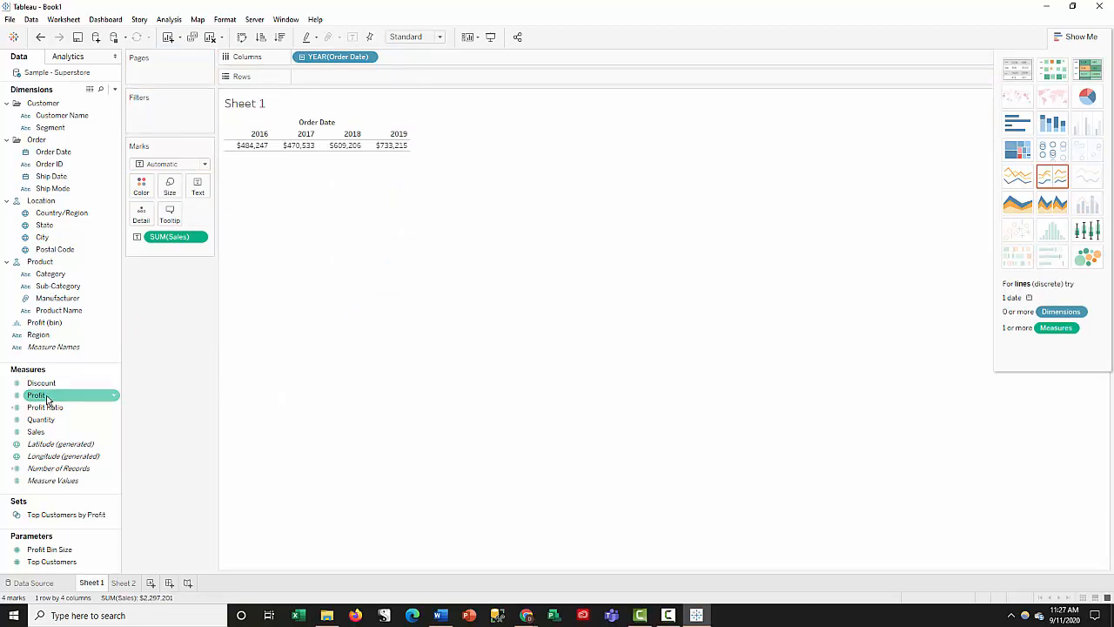
{"action": "left_click_drag", "start_coordinate": [40, 393], "coordinate": [201, 188]}
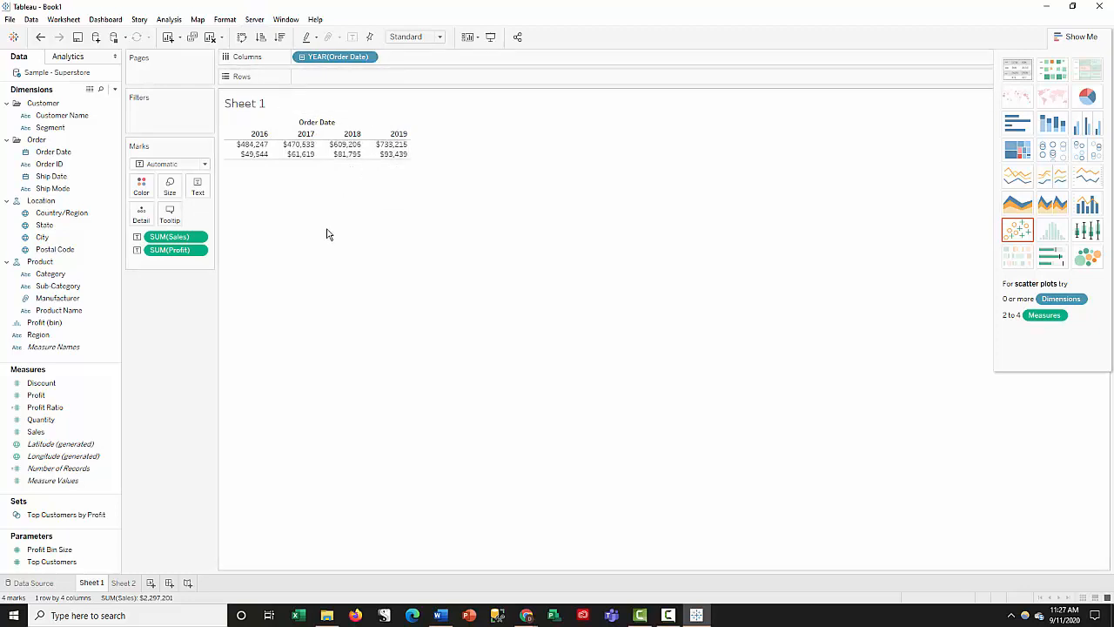
{"action": "mouse_move", "coordinate": [391, 150]}
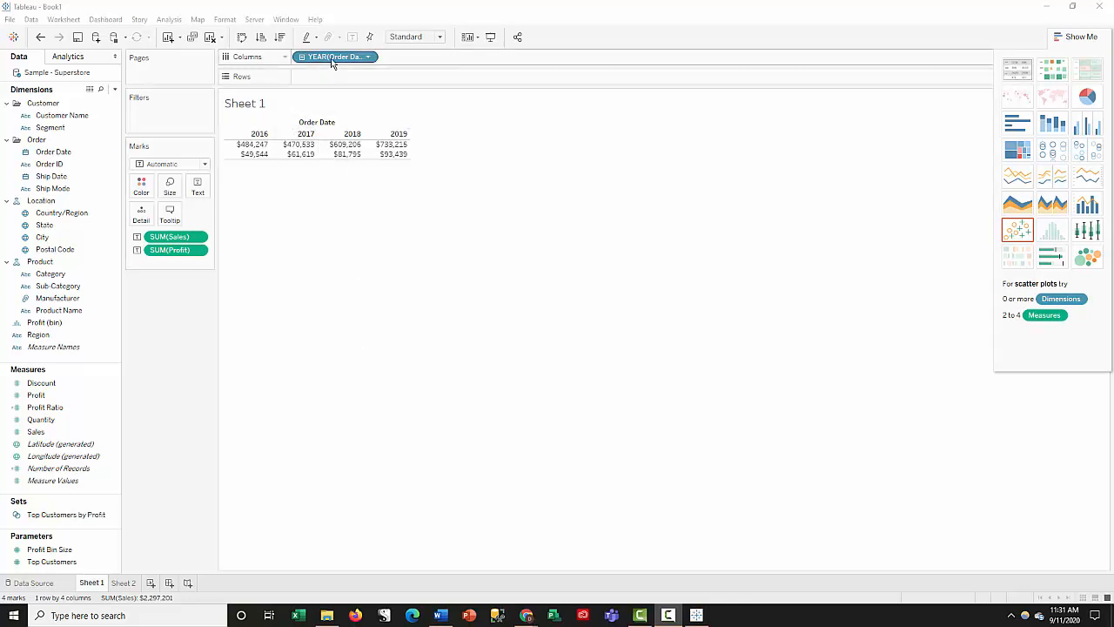
- Empty the worksheet by removing the Order Date year from Columns and both Profit and Sales from the marks
{"action": "left_click_drag", "start_coordinate": [331, 63], "coordinate": [183, 353]}
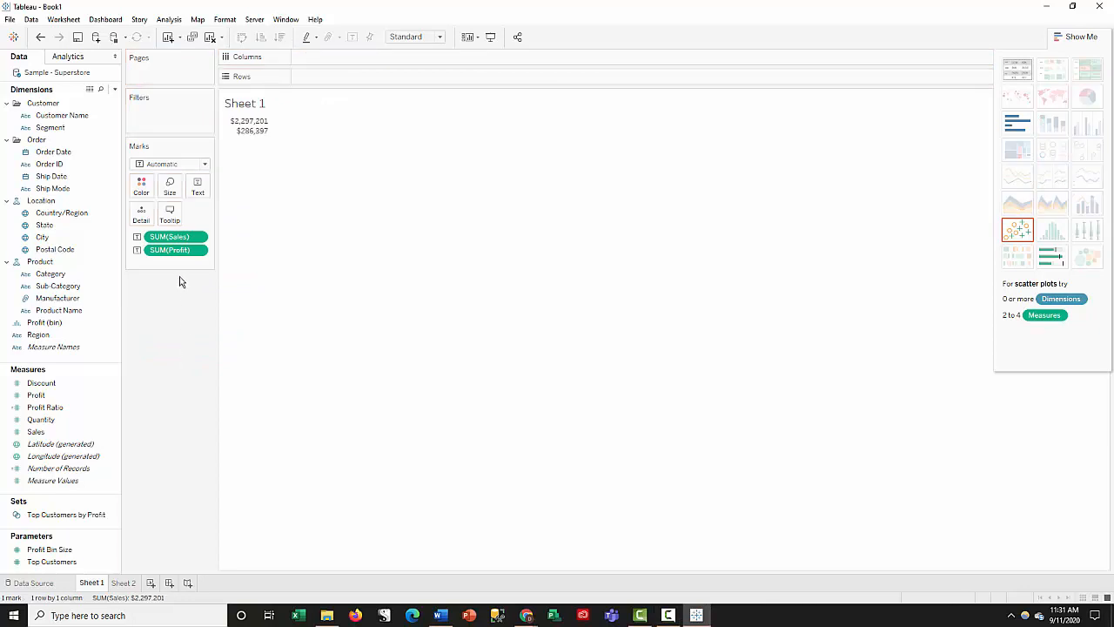
{"action": "left_click_drag", "start_coordinate": [178, 256], "coordinate": [179, 314]}
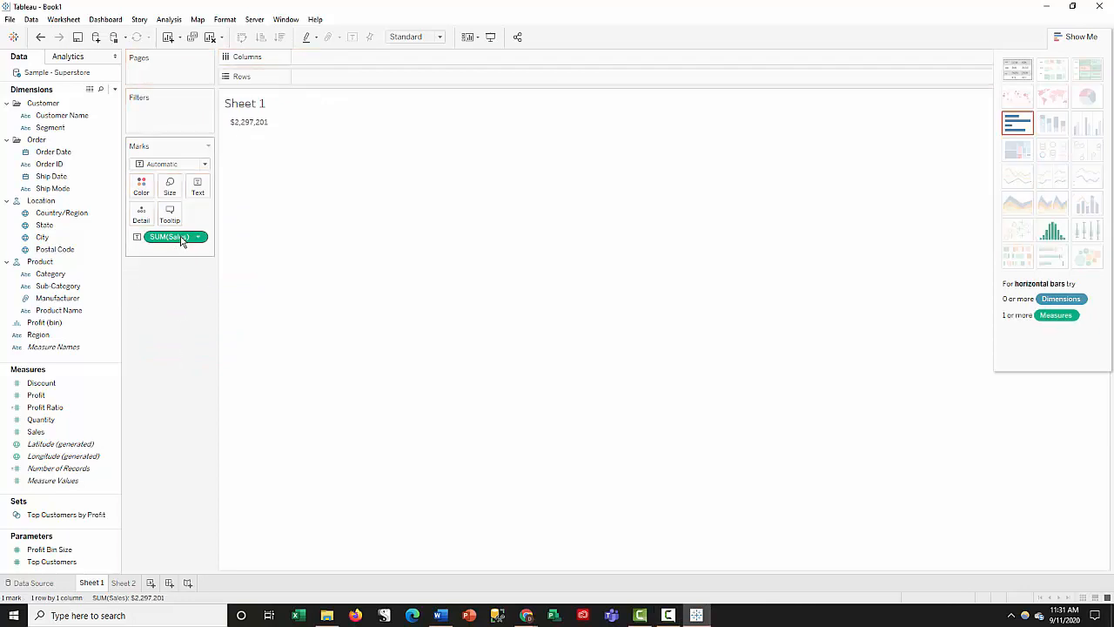
{"action": "left_click_drag", "start_coordinate": [184, 239], "coordinate": [173, 318]}
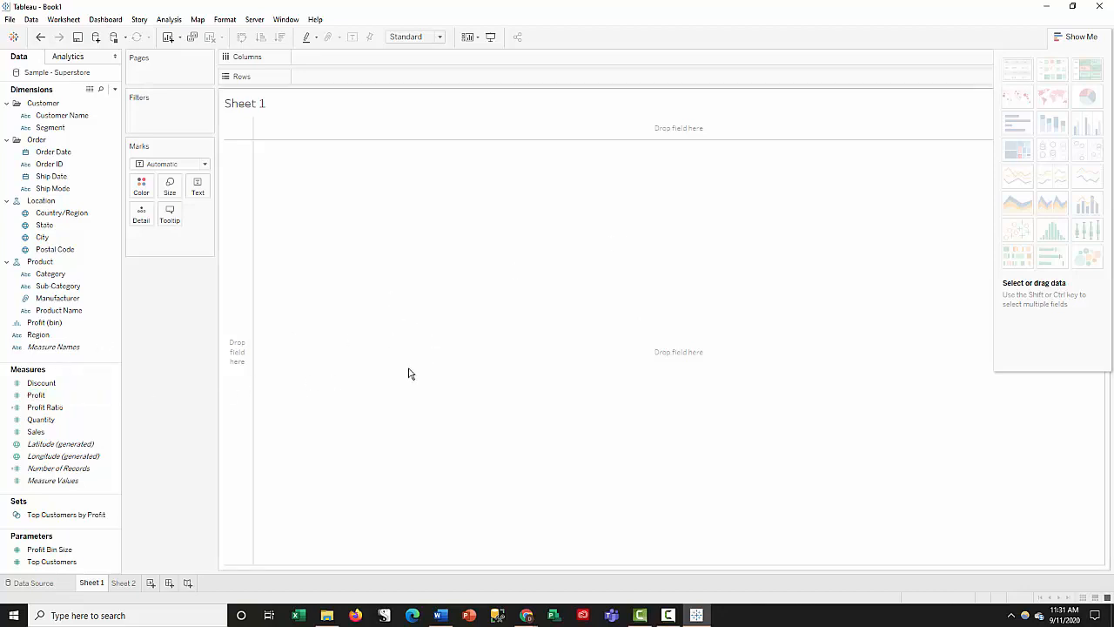
- Add the Profit measure to the empty view and move it to Columns to draw total profit as a horizontal bar
{"action": "left_click", "coordinate": [51, 398]}
{"action": "left_click_drag", "start_coordinate": [50, 398], "coordinate": [346, 192]}
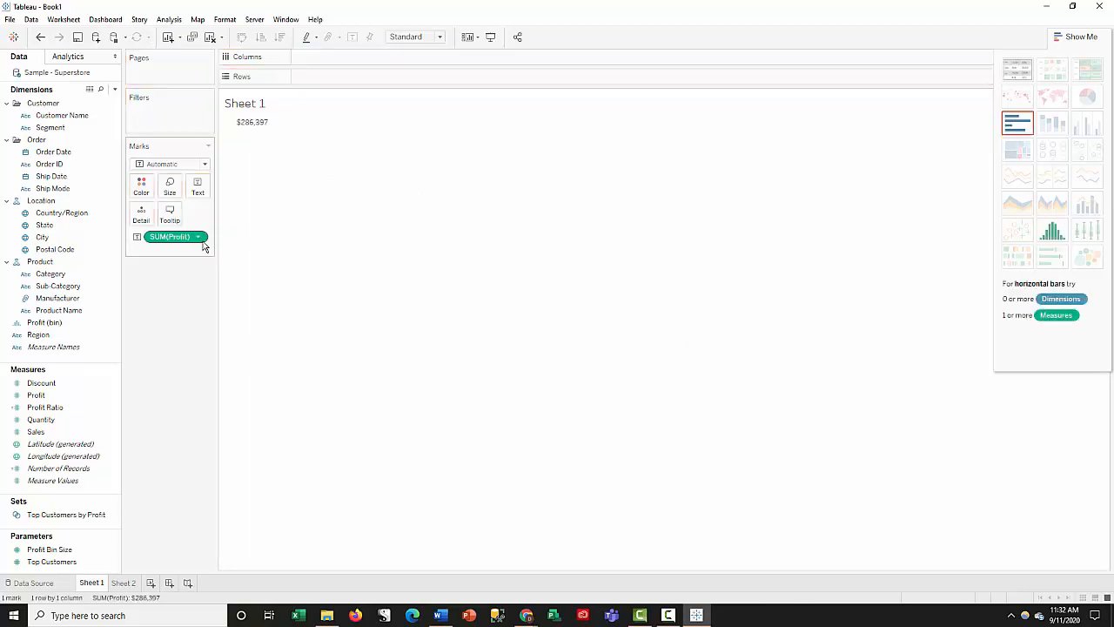
{"action": "left_click_drag", "start_coordinate": [180, 236], "coordinate": [334, 55]}
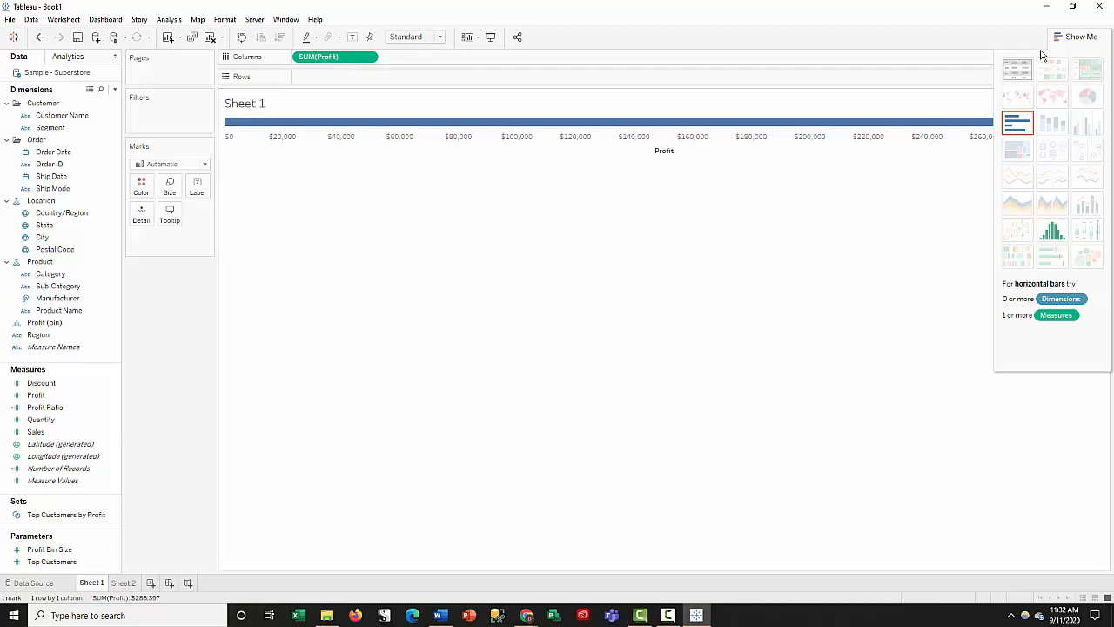
- Hide the Show Me chart suggestions and change the aggregation of Profit in Columns to Average
{"action": "left_click", "coordinate": [1066, 36]}
{"action": "mouse_move", "coordinate": [1063, 128]}
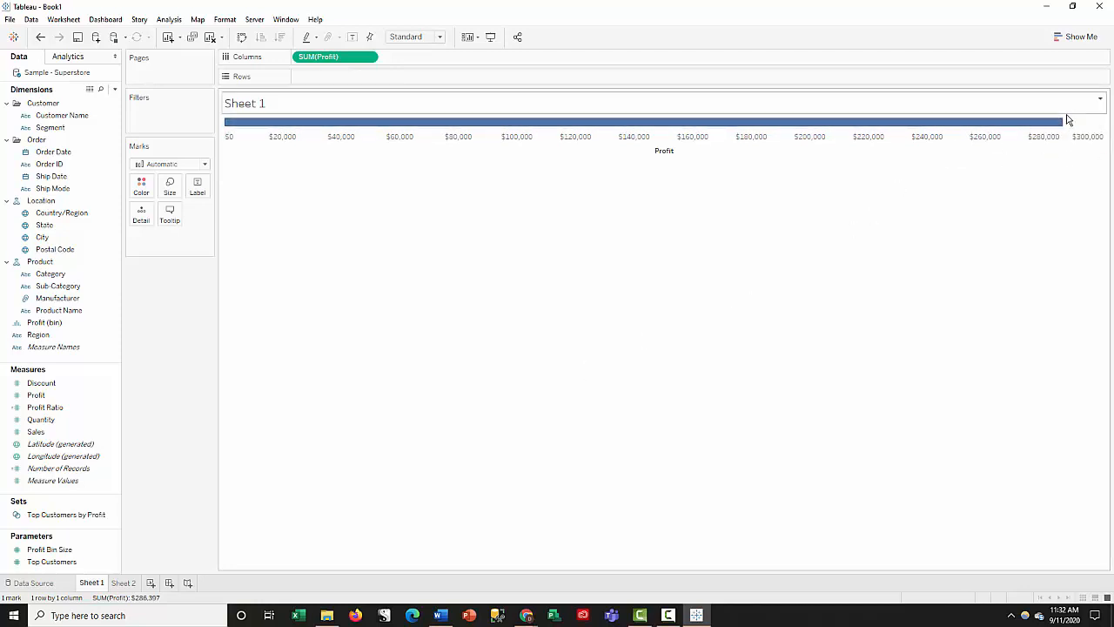
{"action": "left_click", "coordinate": [370, 58]}
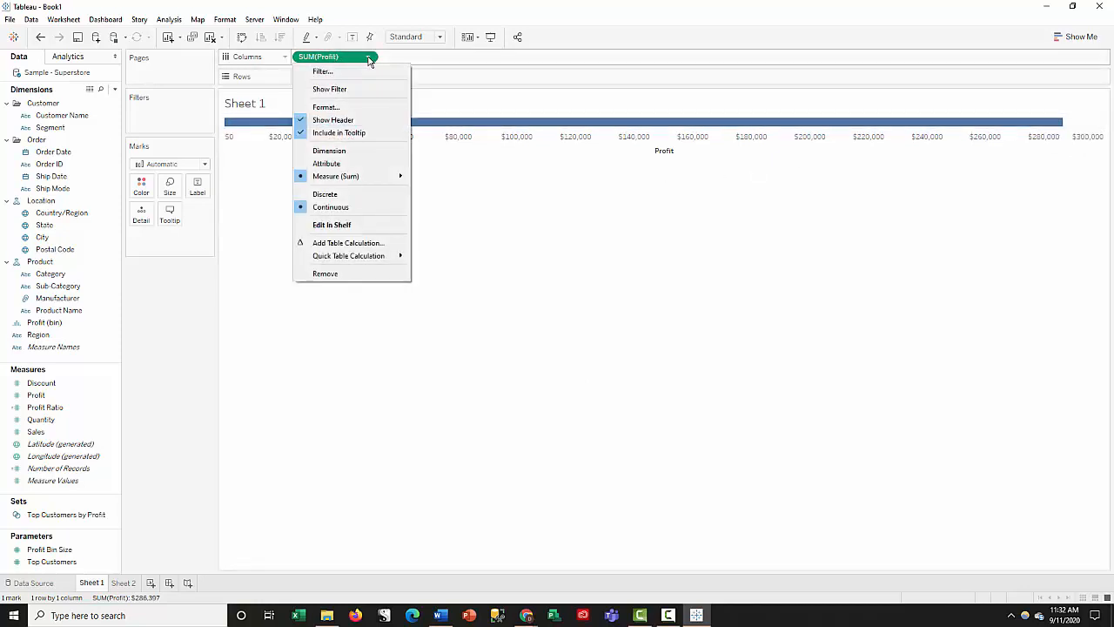
{"action": "mouse_move", "coordinate": [376, 178]}
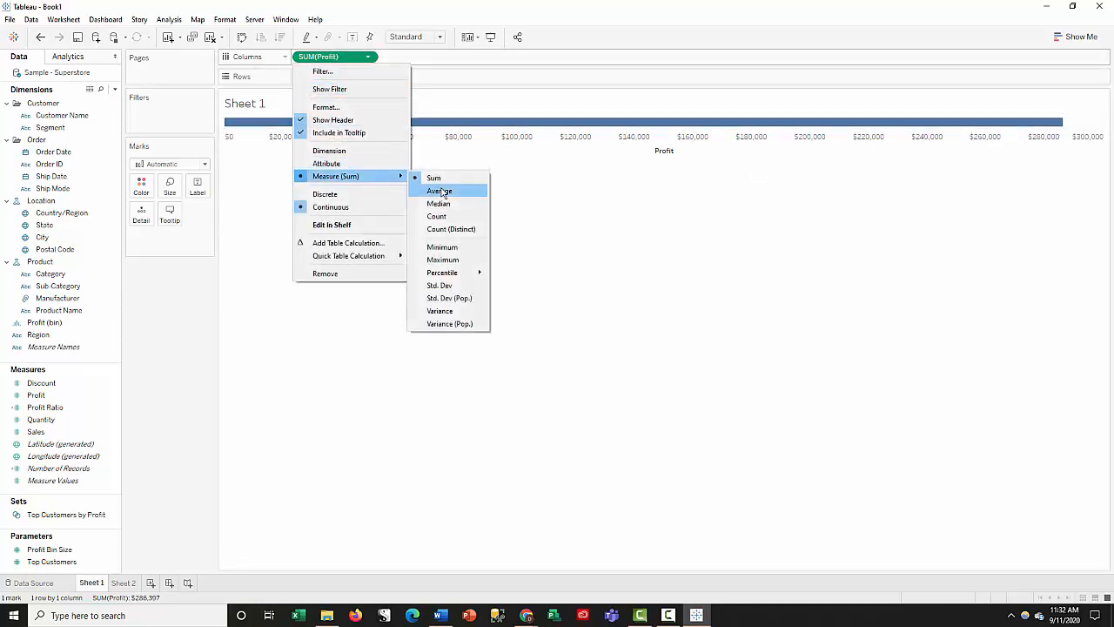
{"action": "left_click", "coordinate": [444, 192]}
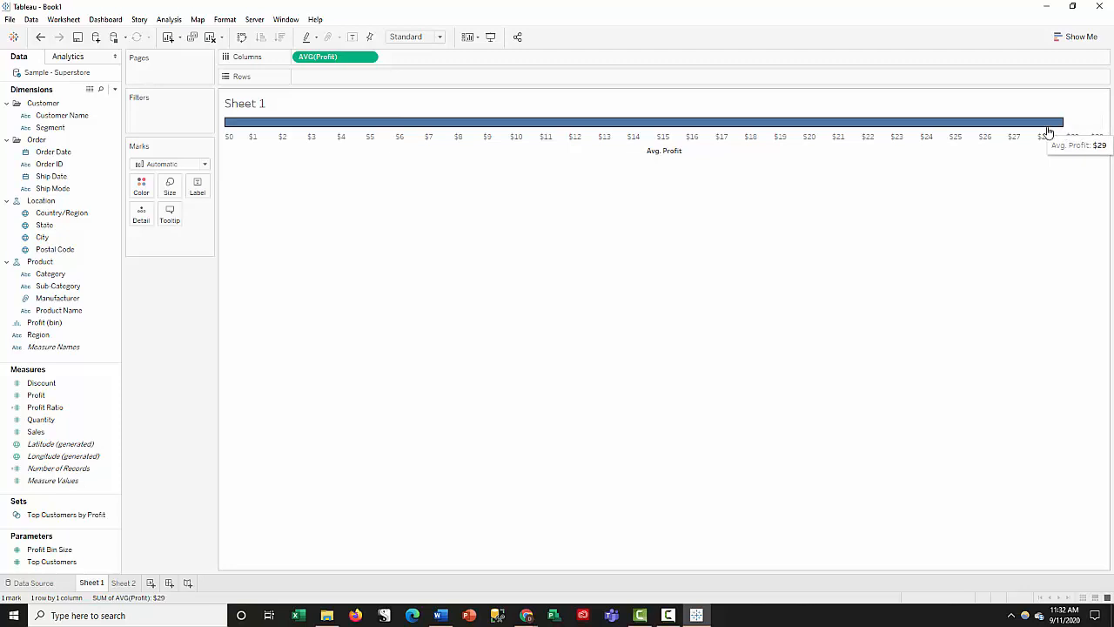
- Switch the Profit aggregation to Sum, check the total on the bar, and set it back to Average
{"action": "left_click", "coordinate": [367, 58]}
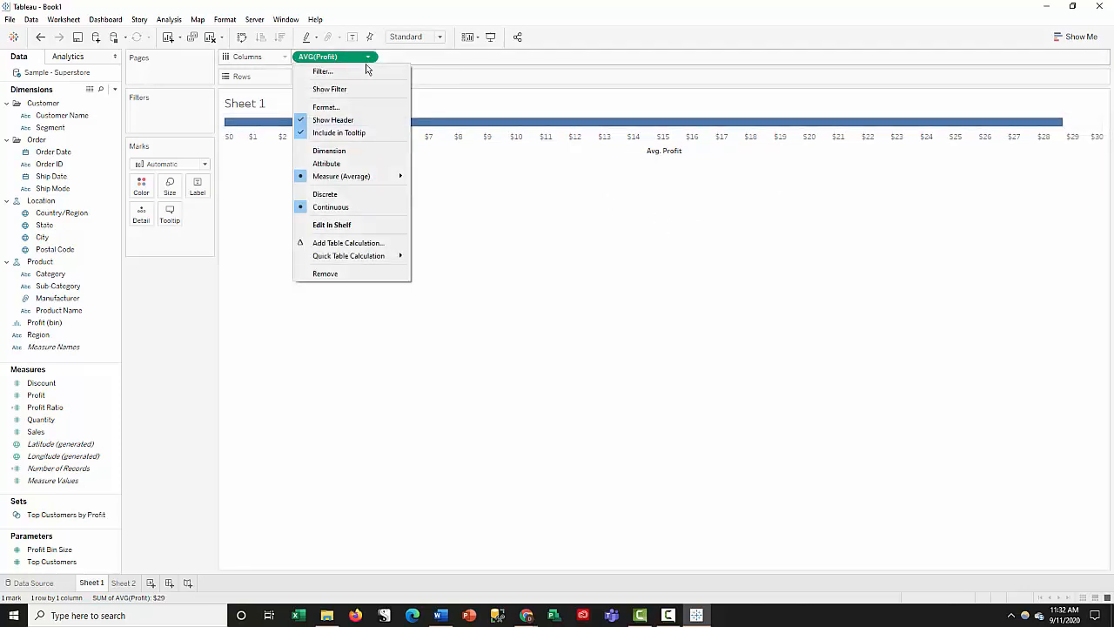
{"action": "mouse_move", "coordinate": [376, 182]}
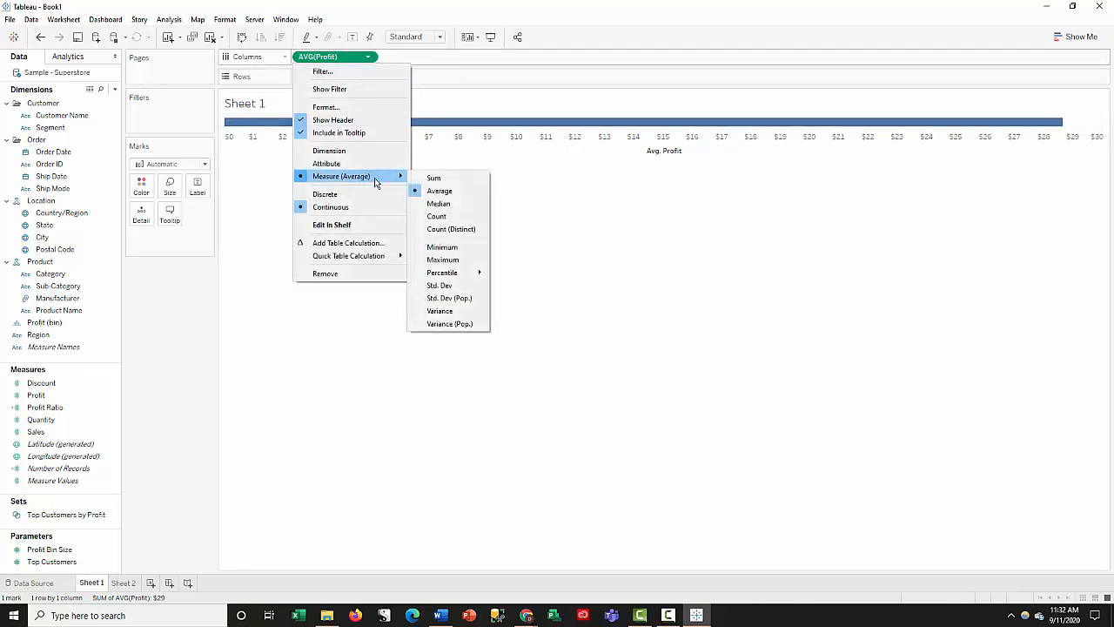
{"action": "left_click", "coordinate": [449, 180]}
{"action": "mouse_move", "coordinate": [1021, 127]}
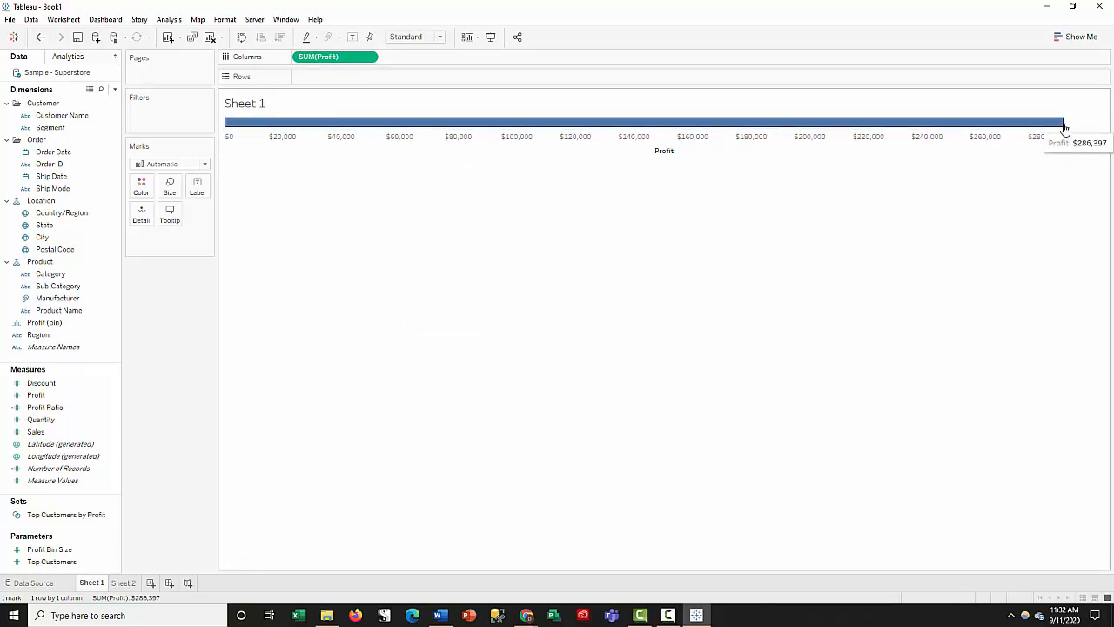
{"action": "left_click", "coordinate": [368, 57]}
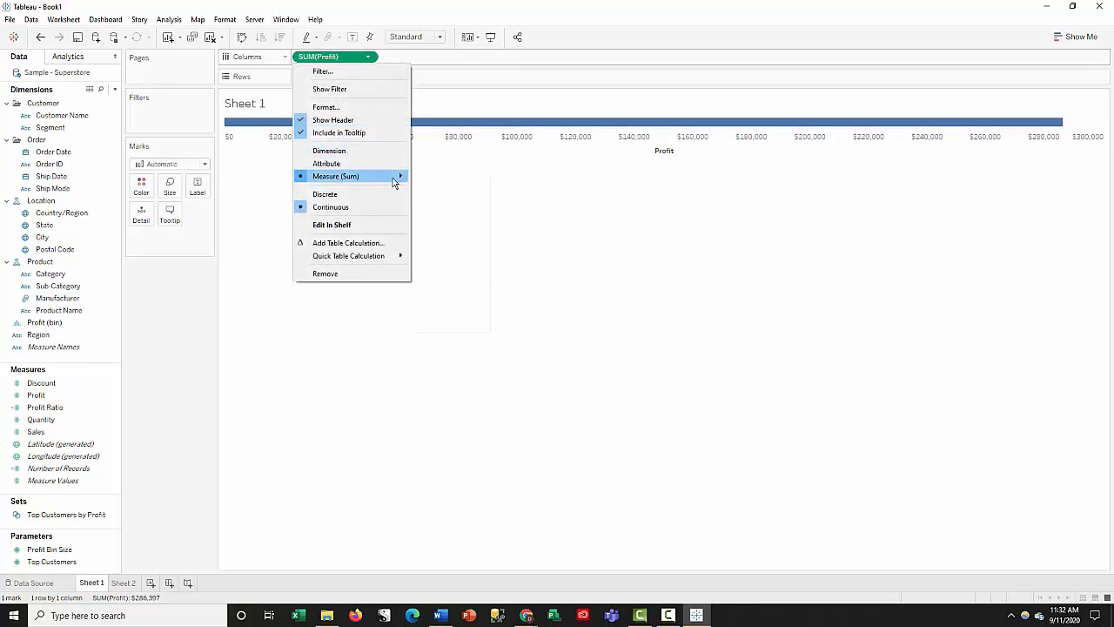
{"action": "mouse_move", "coordinate": [394, 176]}
{"action": "left_click", "coordinate": [441, 191]}
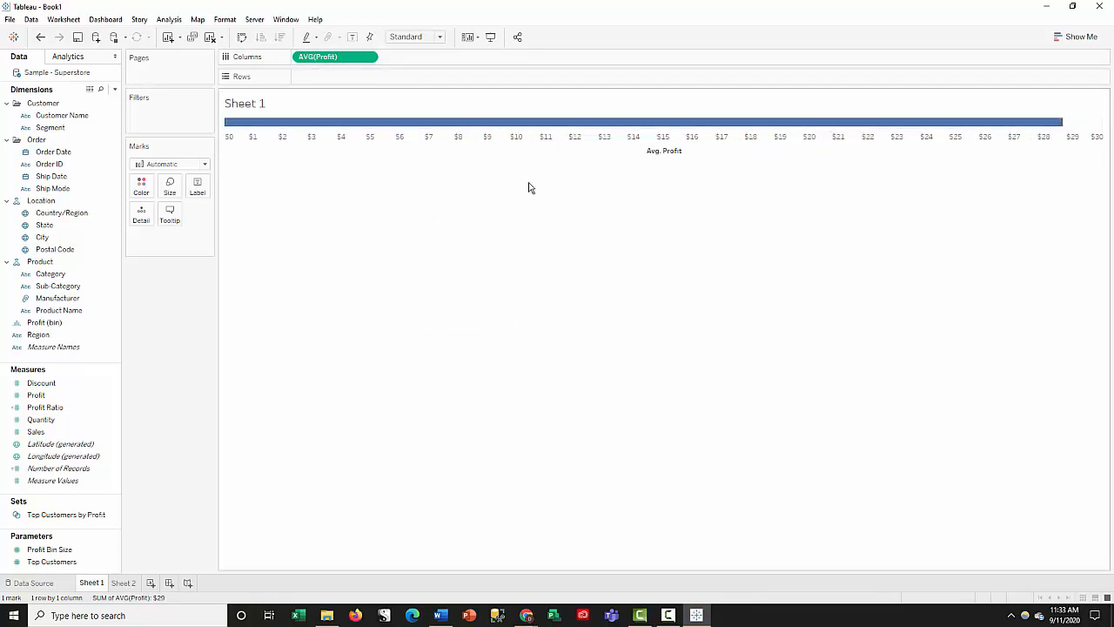
- Add Category to Rows and swap rows and columns to show average profit per category as vertical bars
{"action": "left_click", "coordinate": [64, 276]}
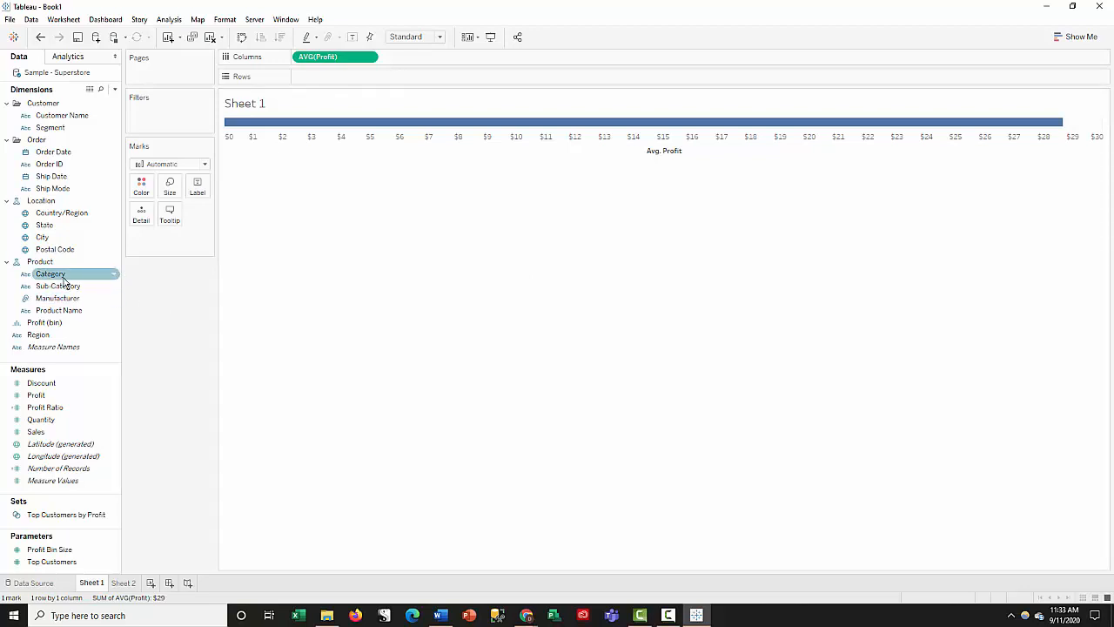
{"action": "left_click_drag", "start_coordinate": [56, 278], "coordinate": [317, 82]}
{"action": "mouse_move", "coordinate": [327, 137]}
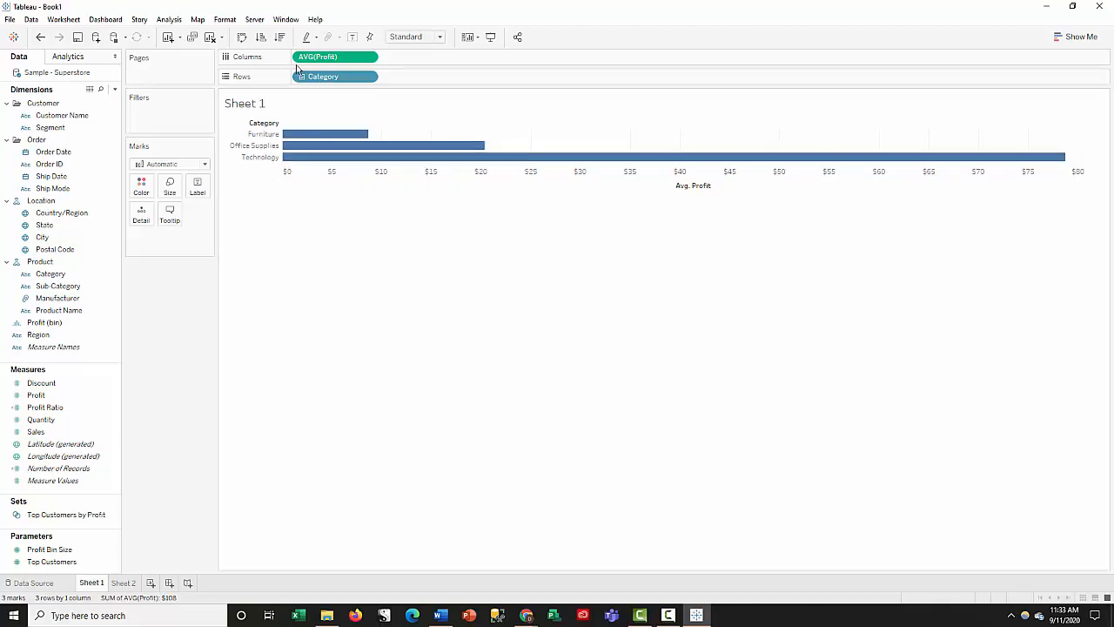
{"action": "left_click", "coordinate": [241, 38]}
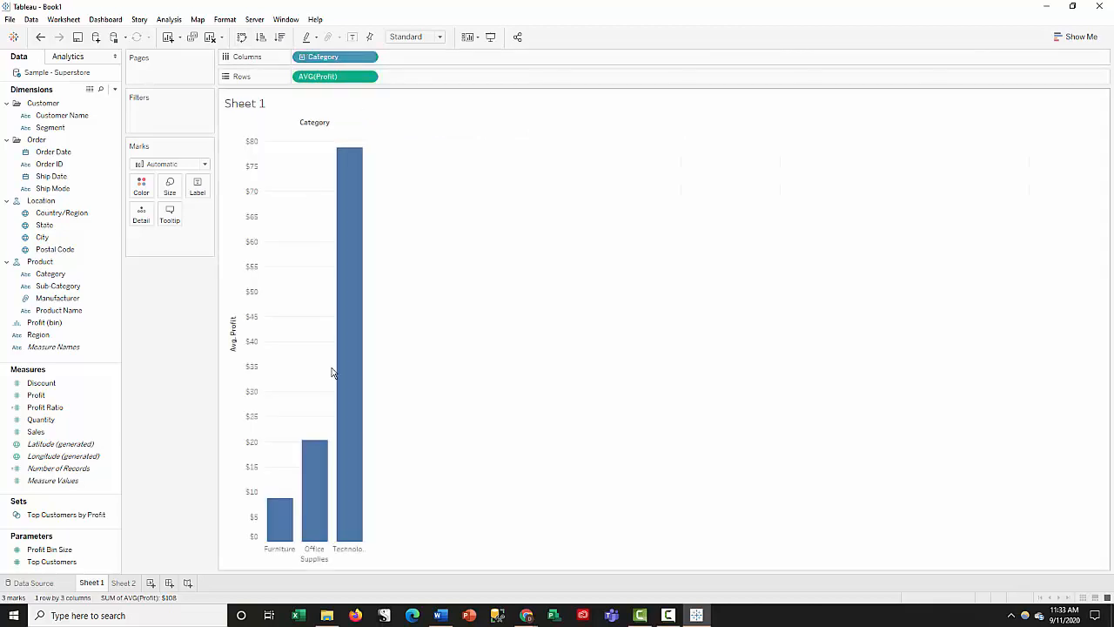
{"action": "mouse_move", "coordinate": [354, 324]}
{"action": "mouse_move", "coordinate": [290, 517]}
{"action": "mouse_move", "coordinate": [282, 540]}
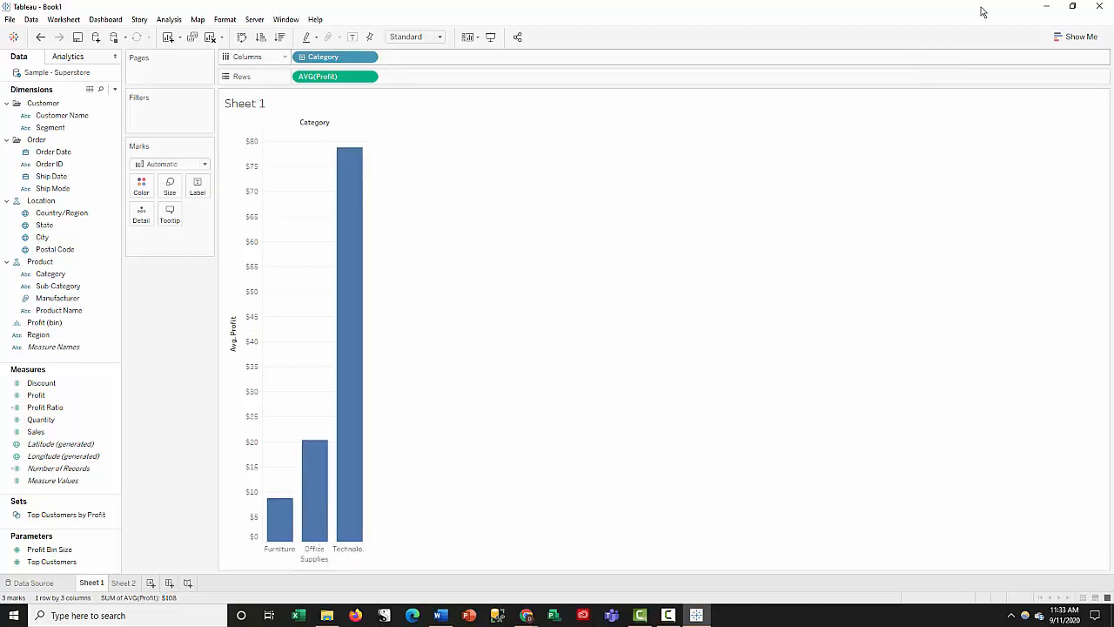
- Convert the average profit chart to a box-and-whisker plot and inspect its box values
{"action": "left_click", "coordinate": [1076, 38]}
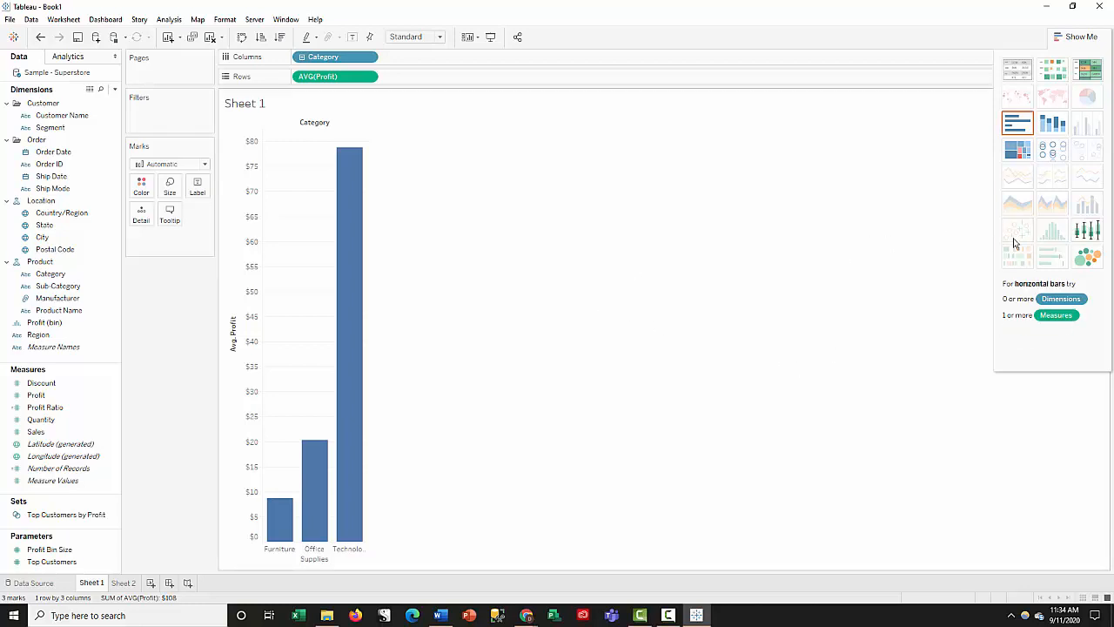
{"action": "left_click", "coordinate": [1099, 230]}
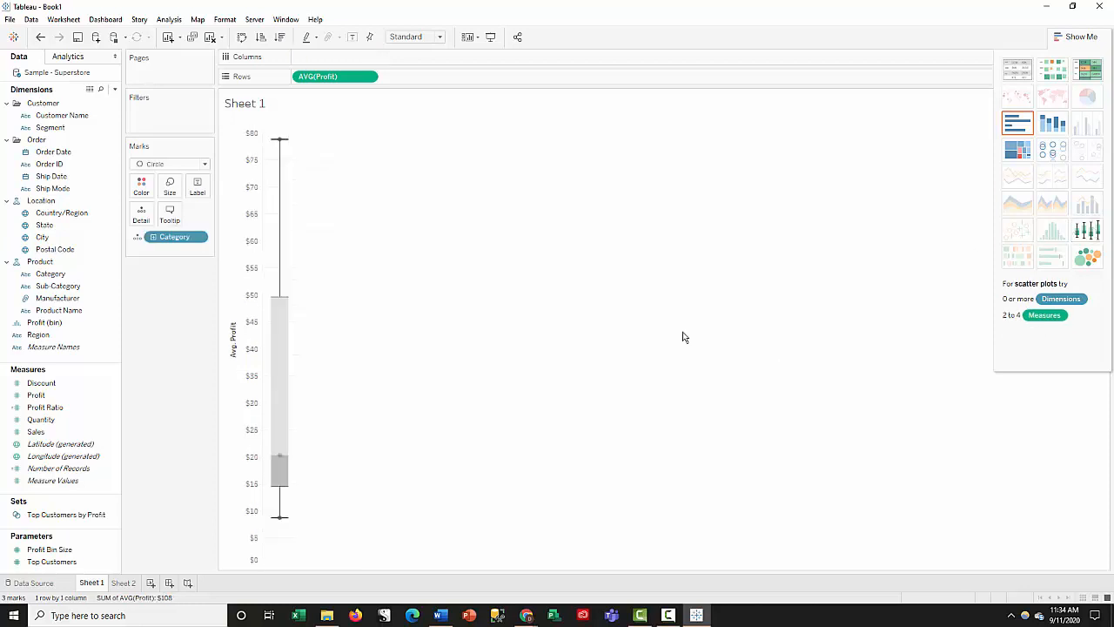
{"action": "mouse_move", "coordinate": [282, 352]}
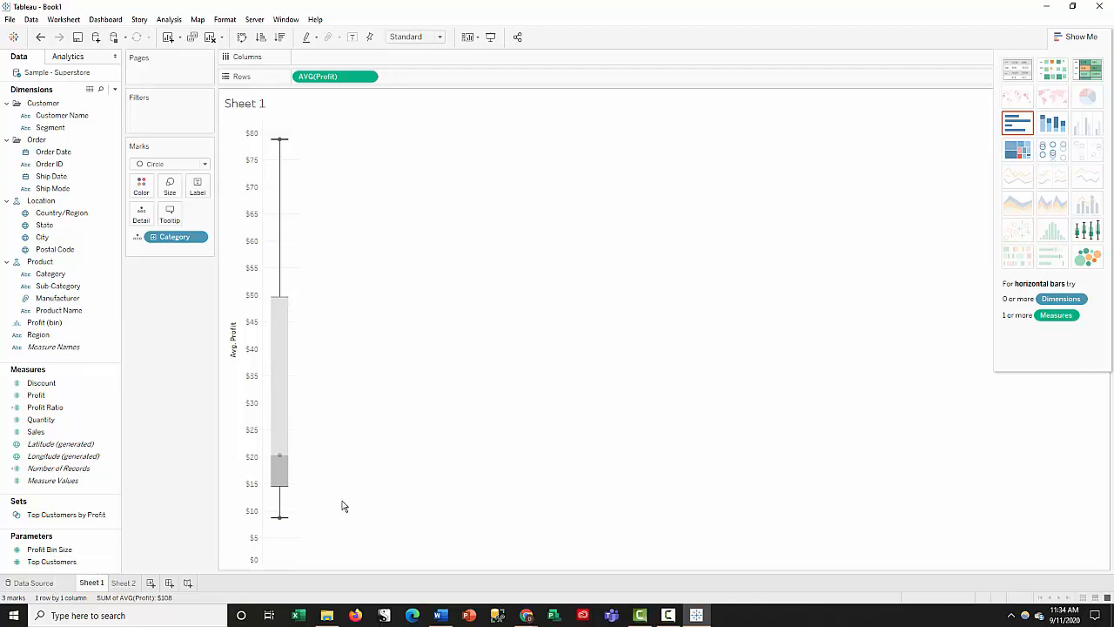
{"action": "mouse_move", "coordinate": [273, 415]}
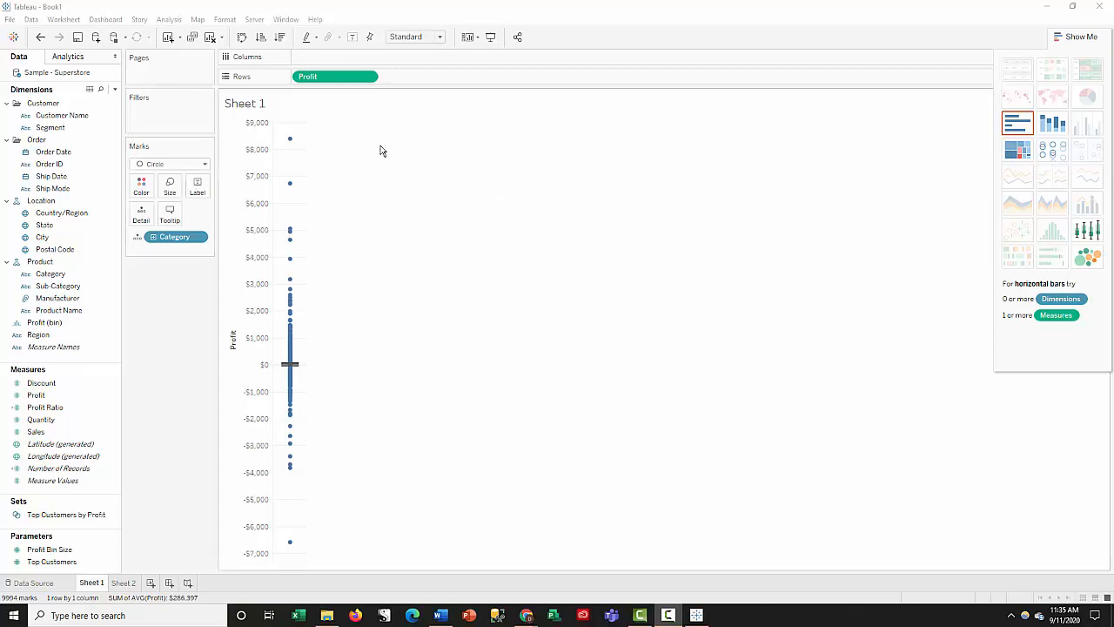
- Turn Aggregate Measures back on and add Category to Columns to split the box plot by category
{"action": "left_click", "coordinate": [170, 20]}
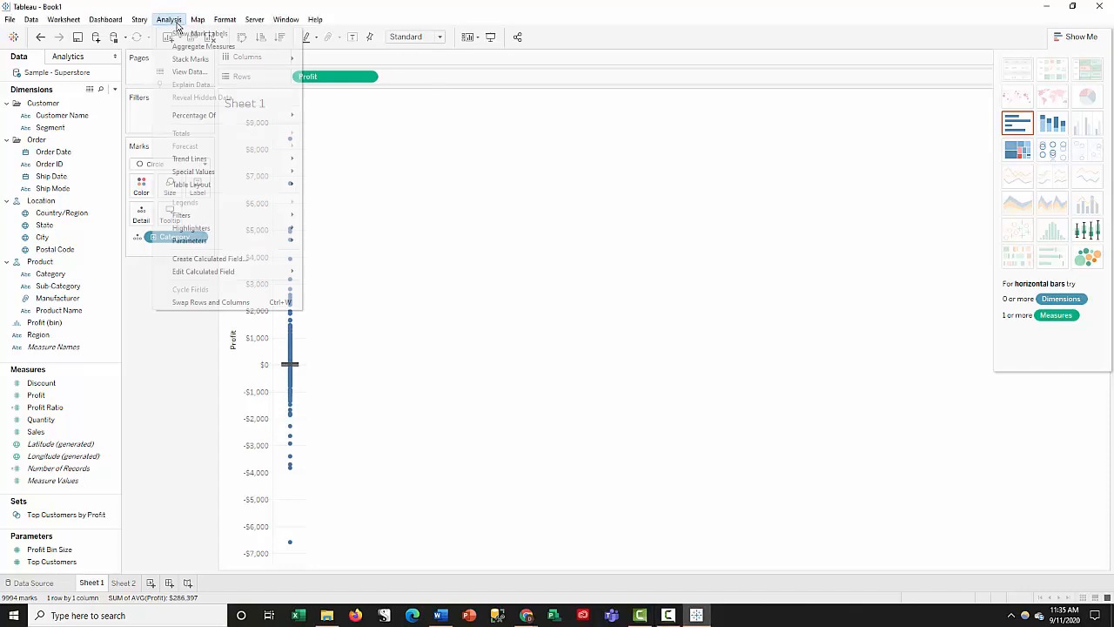
{"action": "left_click", "coordinate": [215, 48]}
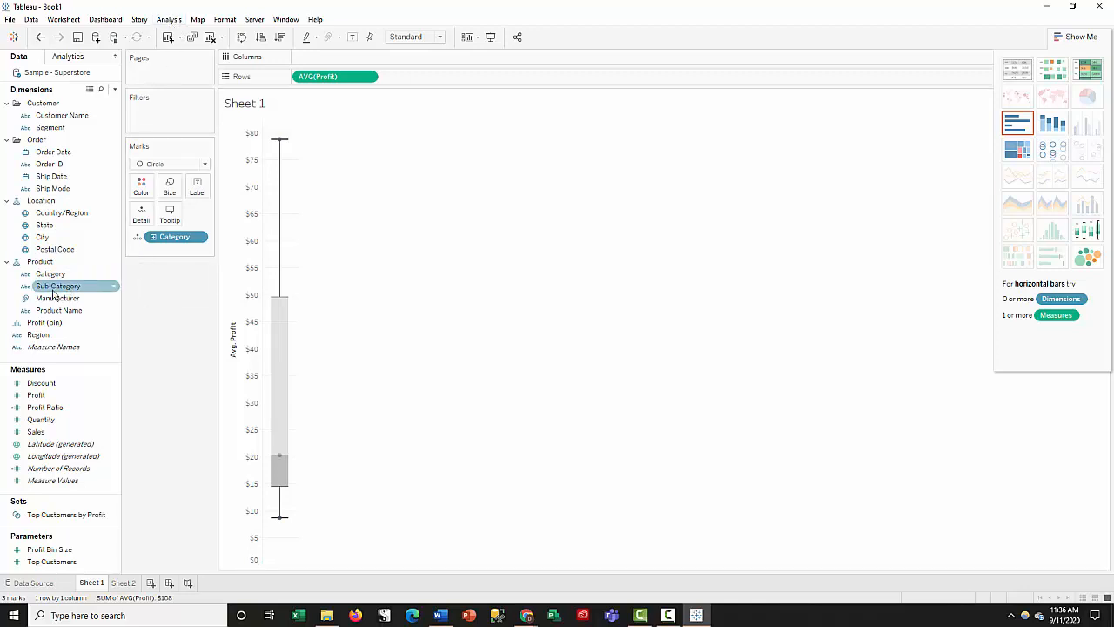
{"action": "left_click_drag", "start_coordinate": [50, 275], "coordinate": [323, 59]}
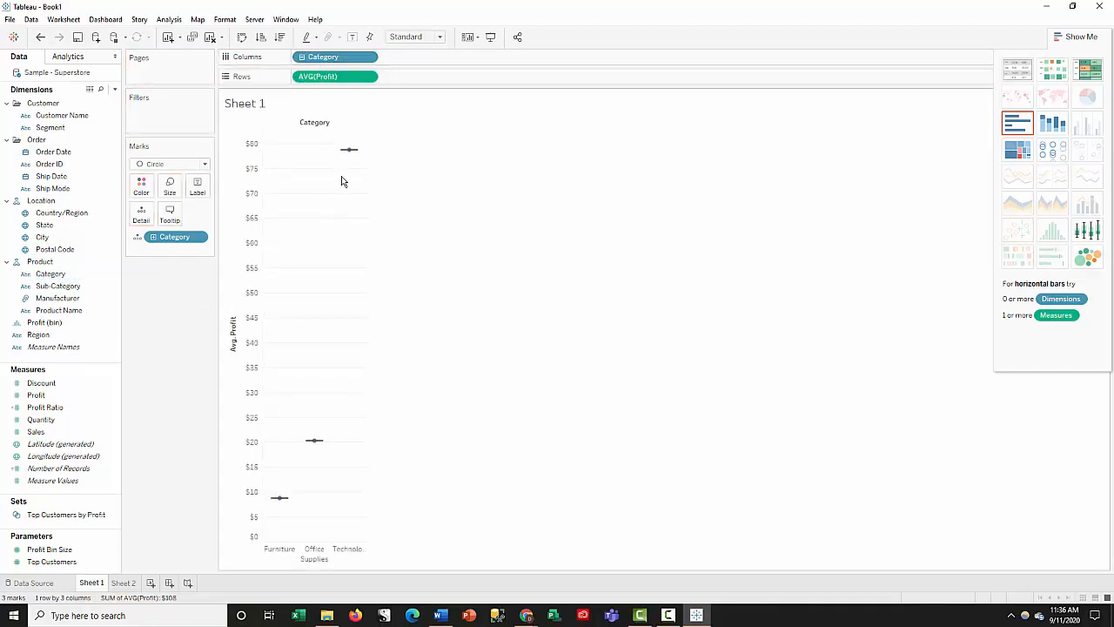
- Disaggregate the measures and examine the profit points and box-plot values of each category
{"action": "left_click", "coordinate": [168, 19]}
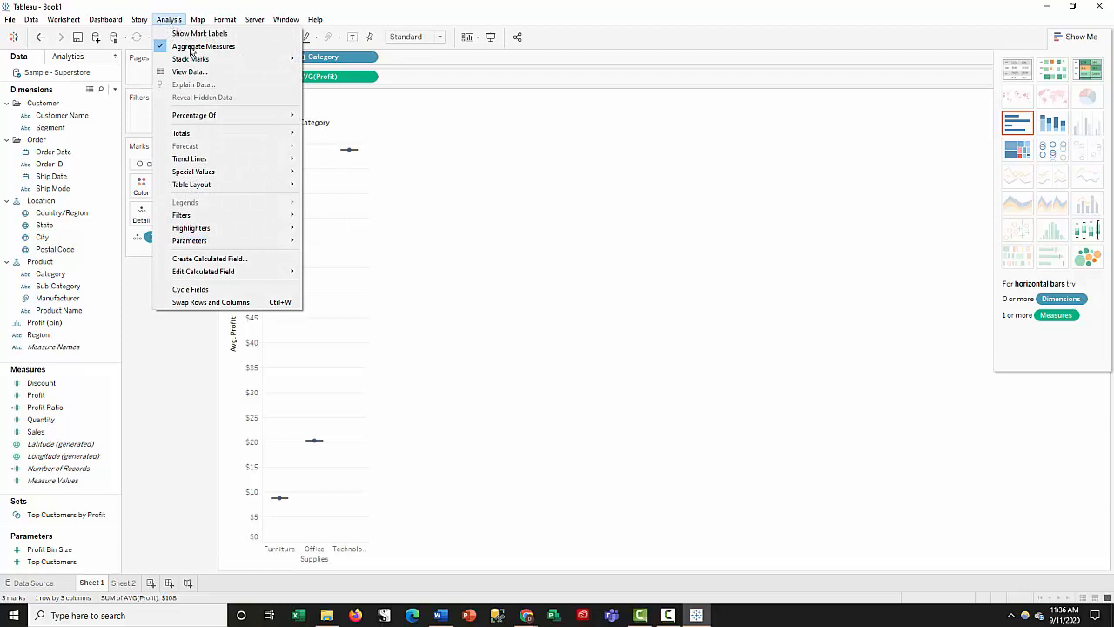
{"action": "left_click", "coordinate": [191, 46]}
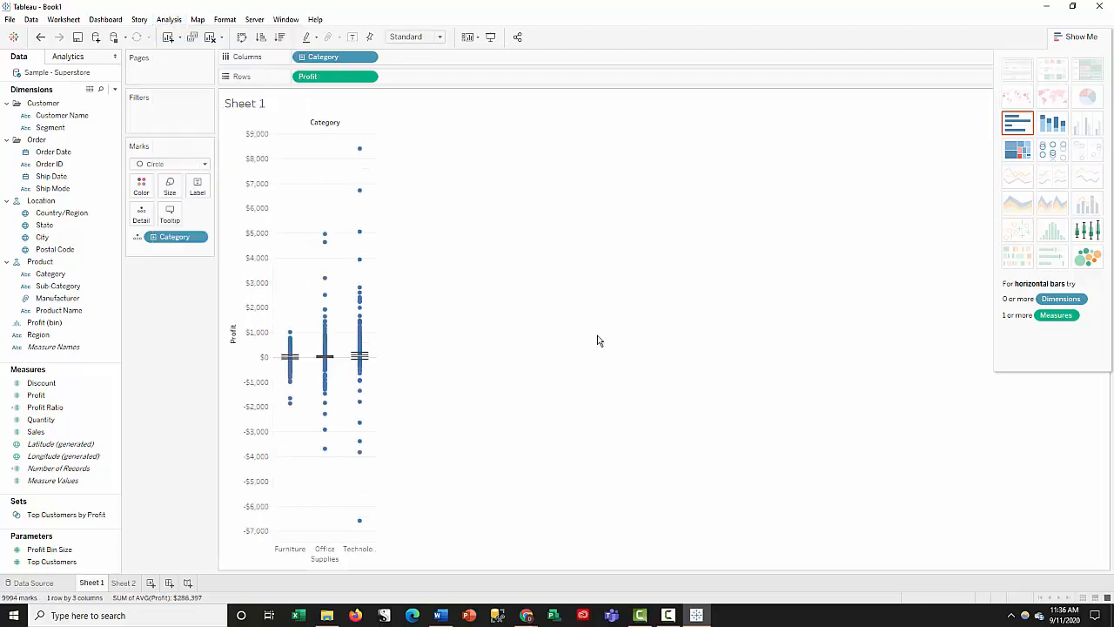
{"action": "mouse_move", "coordinate": [362, 301]}
{"action": "mouse_move", "coordinate": [356, 146]}
{"action": "mouse_move", "coordinate": [361, 395]}
{"action": "mouse_move", "coordinate": [291, 366]}
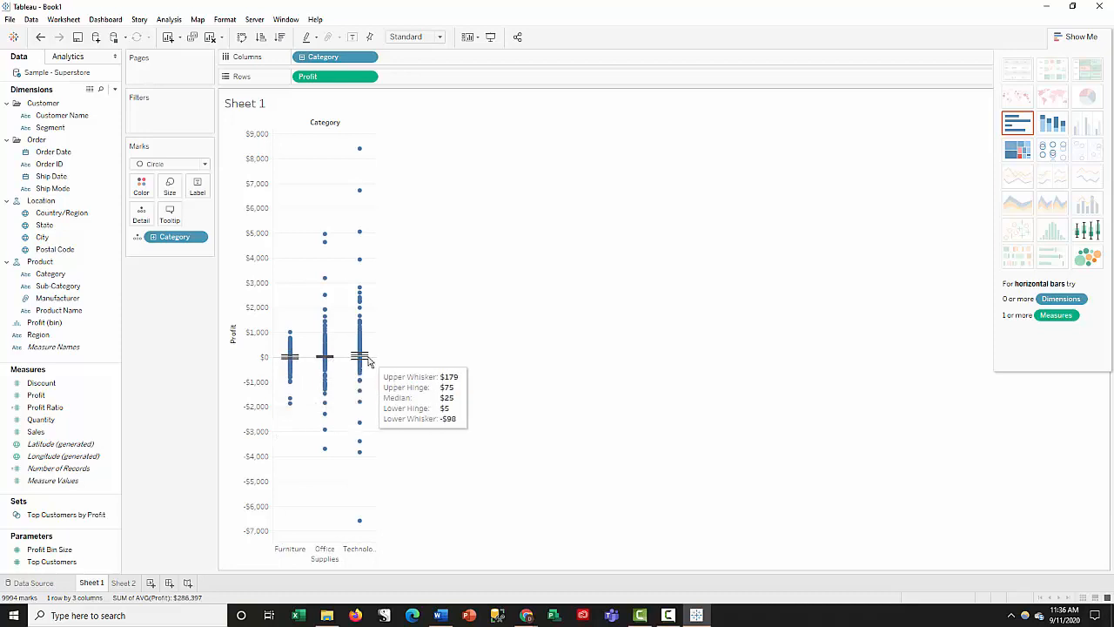
{"action": "mouse_move", "coordinate": [360, 364]}
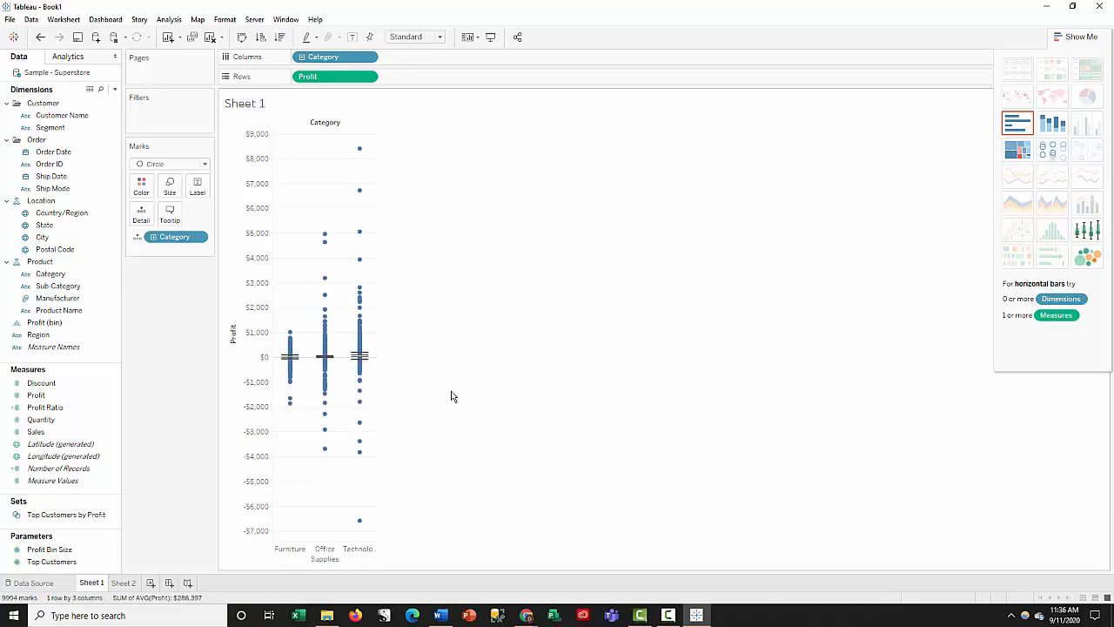
- Save the workbook as a Tableau Packaged Workbook (*.twbx) named Replacement Exercise 12b
{"action": "left_click", "coordinate": [78, 38]}
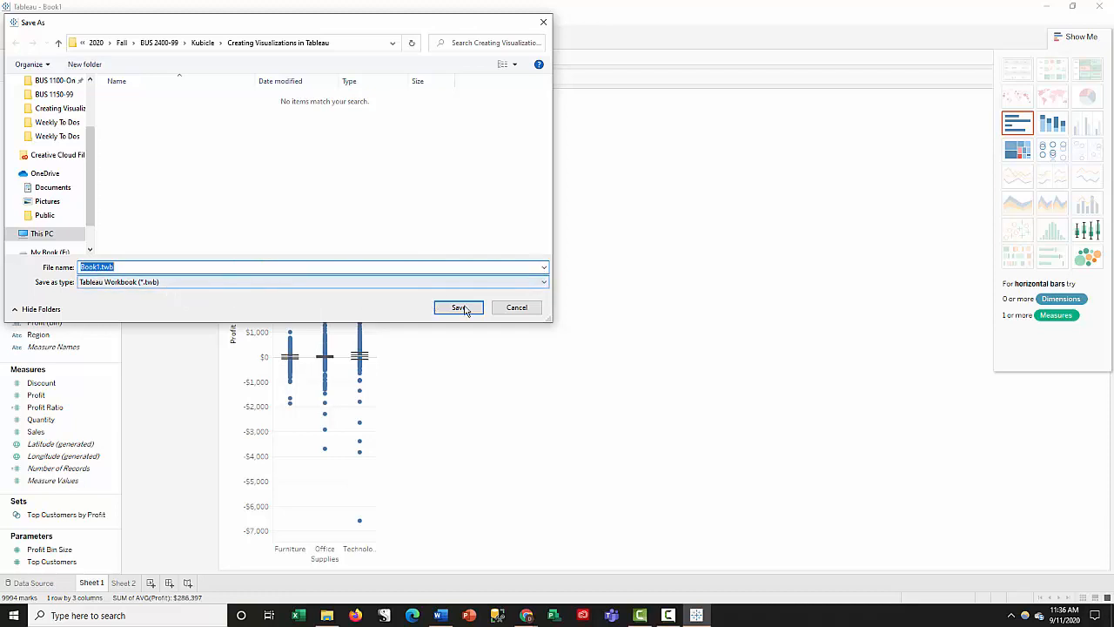
{"action": "left_click", "coordinate": [394, 282]}
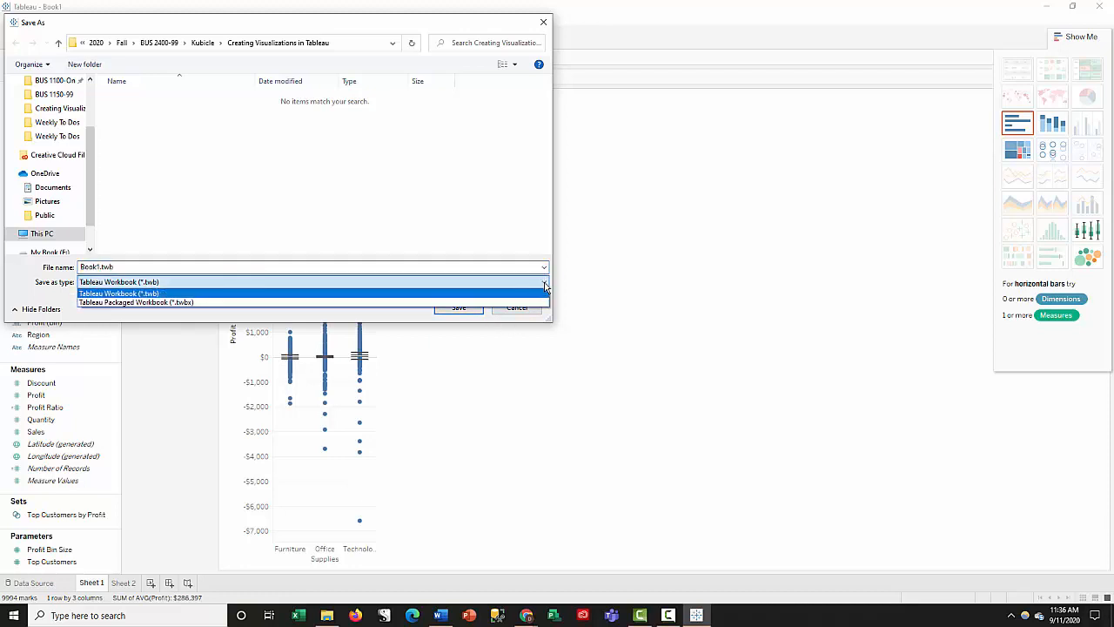
{"action": "left_click", "coordinate": [190, 303]}
{"action": "left_click", "coordinate": [193, 266]}
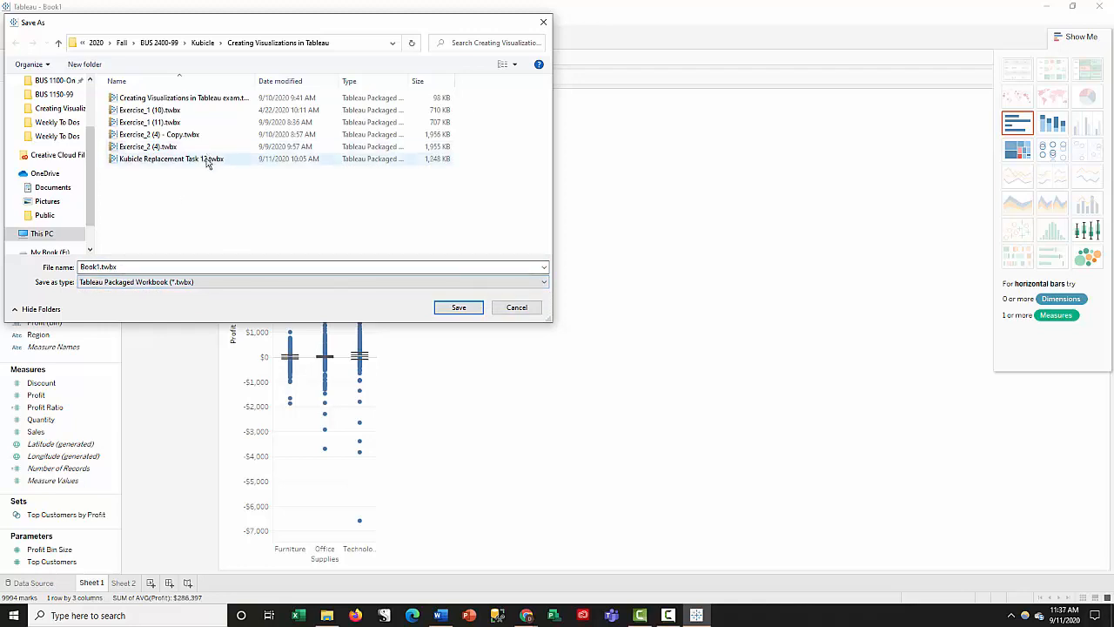
{"action": "left_click", "coordinate": [125, 266]}
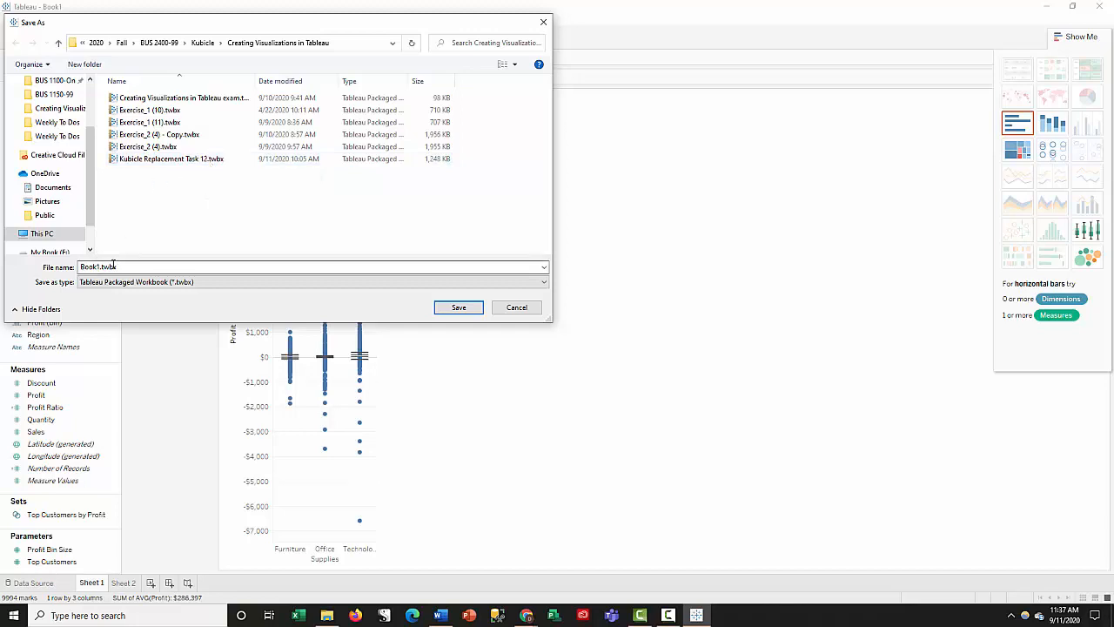
{"action": "double_click", "coordinate": [125, 266]}
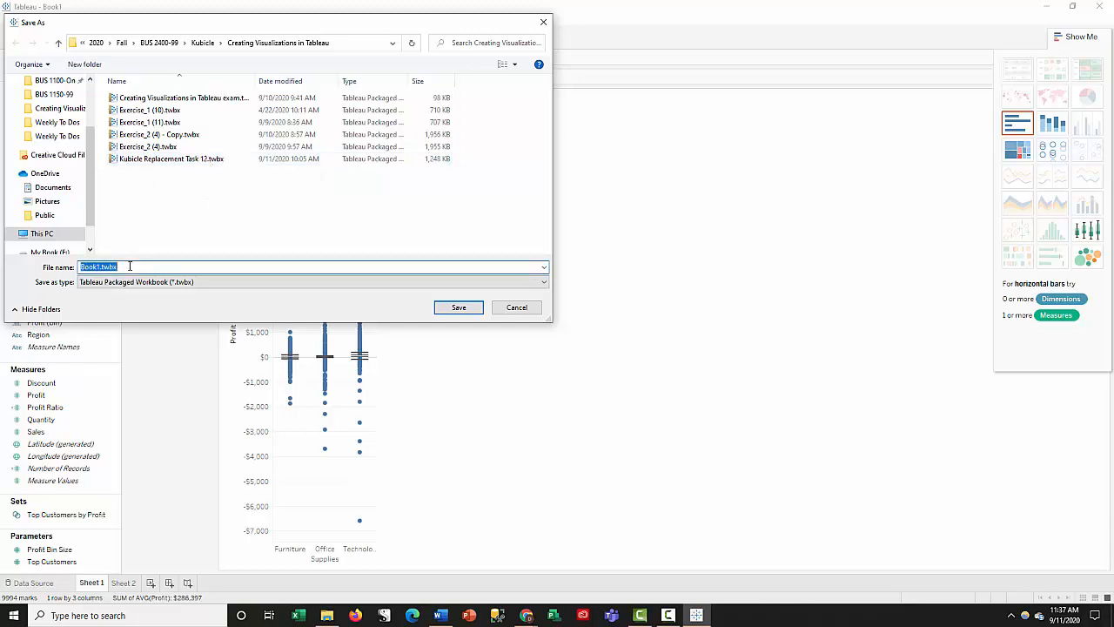
{"action": "key", "text": "BackSpace"}
{"action": "left_click", "coordinate": [454, 312]}
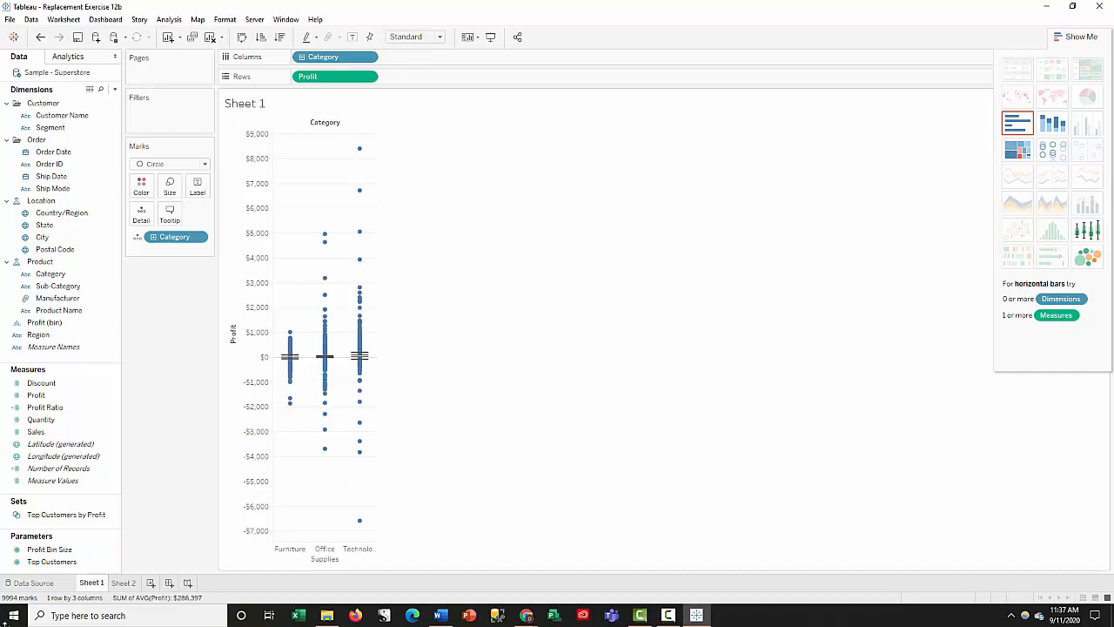
- On Sheet 2, build a bar chart with the year of Order Date in Columns and the sum of Sales in Rows
{"action": "left_click", "coordinate": [440, 616]}
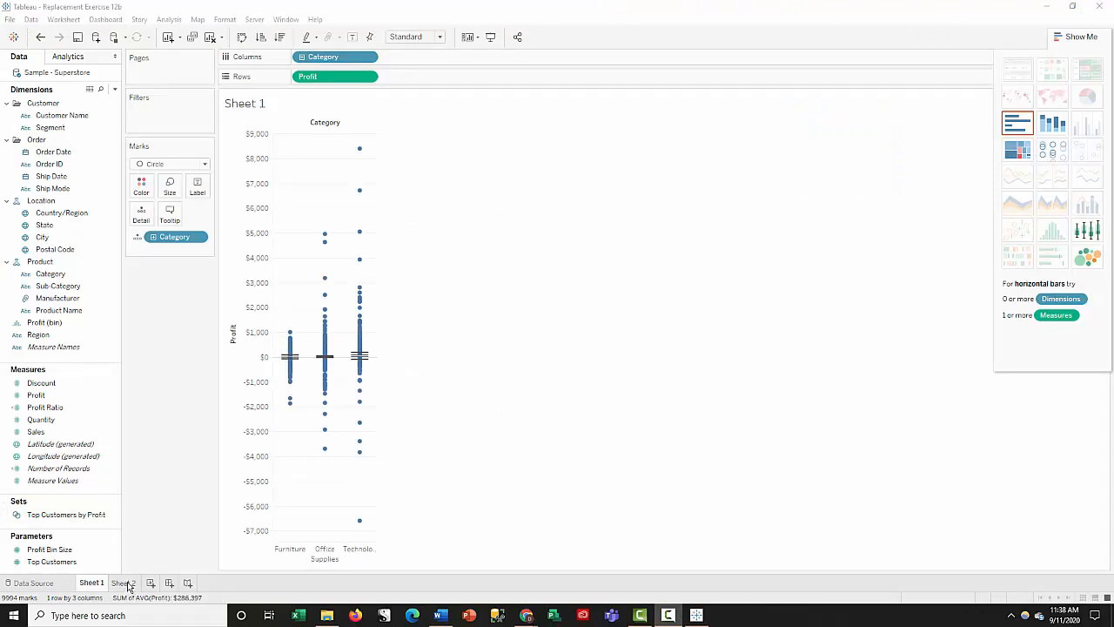
{"action": "left_click", "coordinate": [130, 583]}
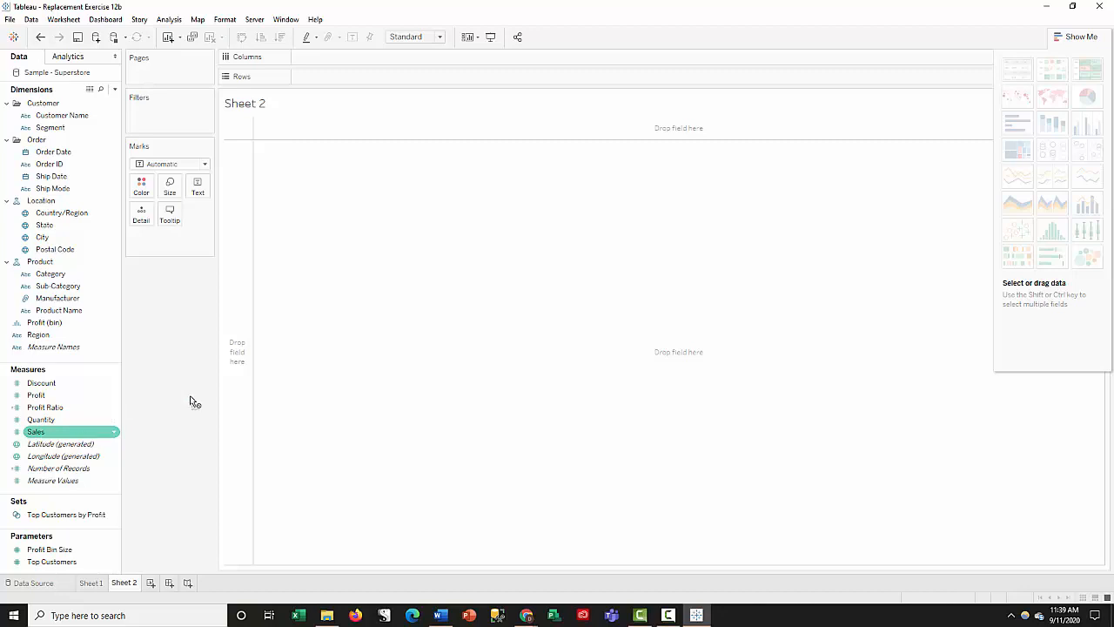
{"action": "left_click_drag", "start_coordinate": [190, 395], "coordinate": [239, 299]}
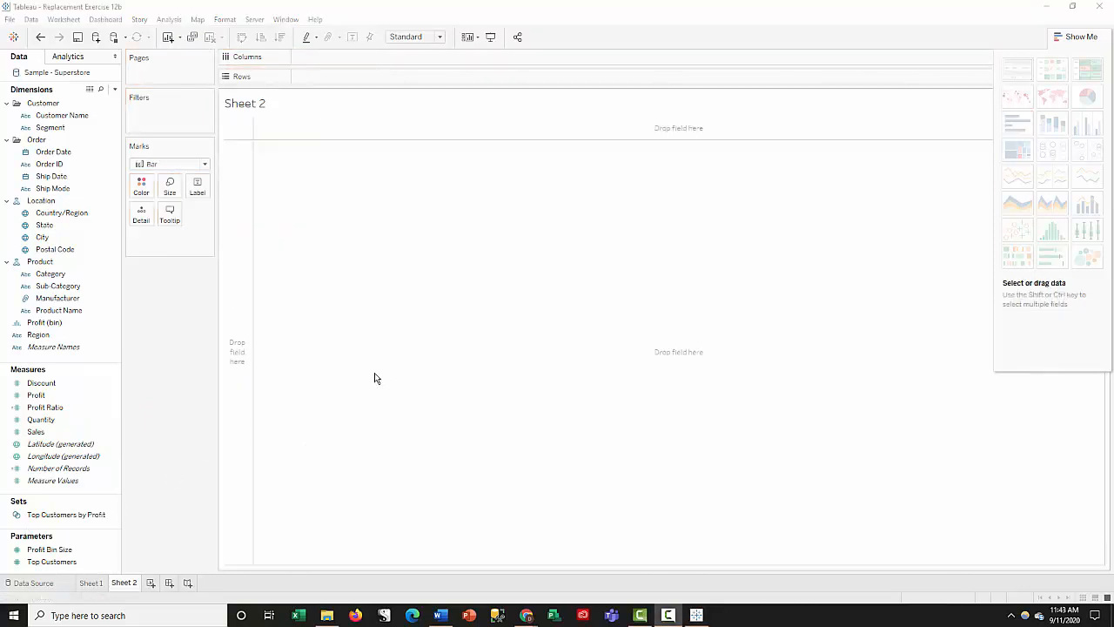
{"action": "left_click", "coordinate": [54, 384]}
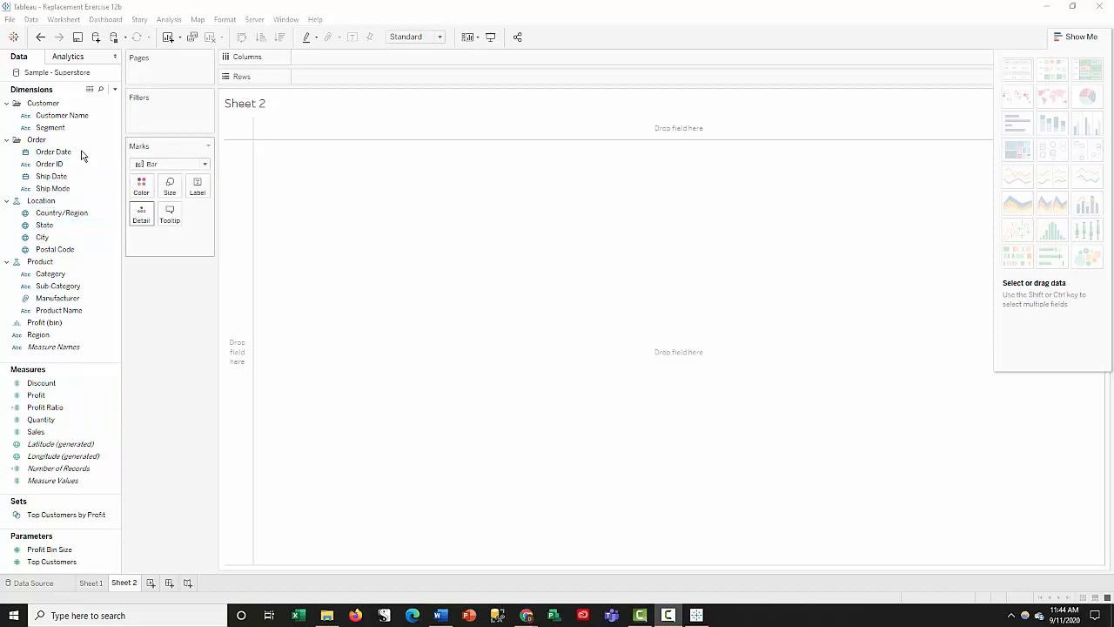
{"action": "left_click_drag", "start_coordinate": [65, 154], "coordinate": [337, 59]}
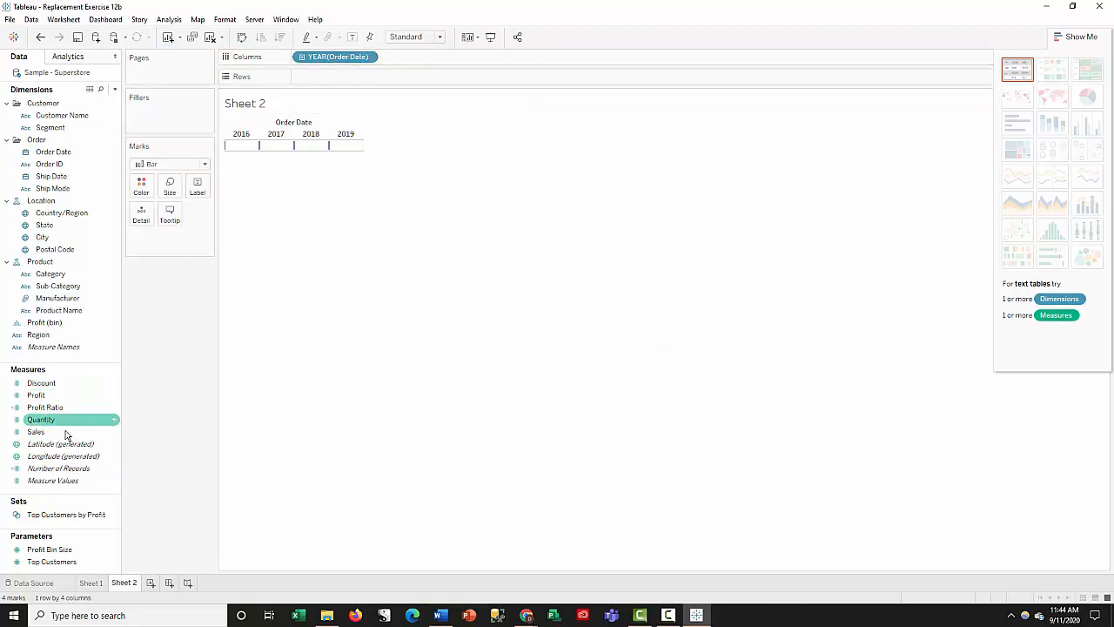
{"action": "left_click_drag", "start_coordinate": [35, 432], "coordinate": [313, 78]}
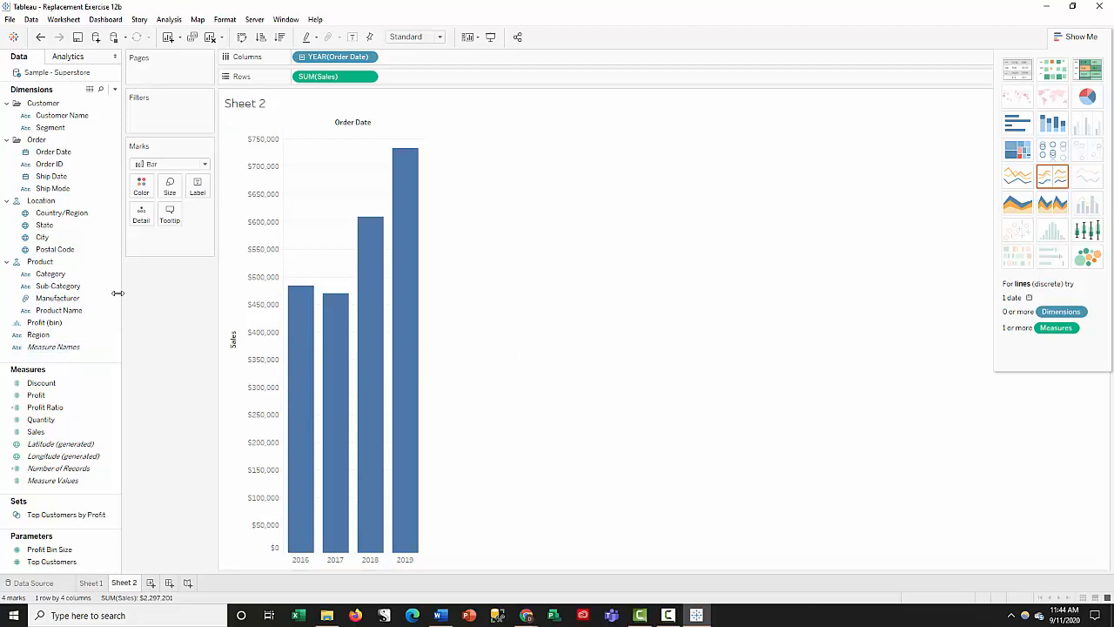
- Add Profit to the Sales bar chart as a second measure on a dual axis
{"action": "left_click", "coordinate": [39, 397]}
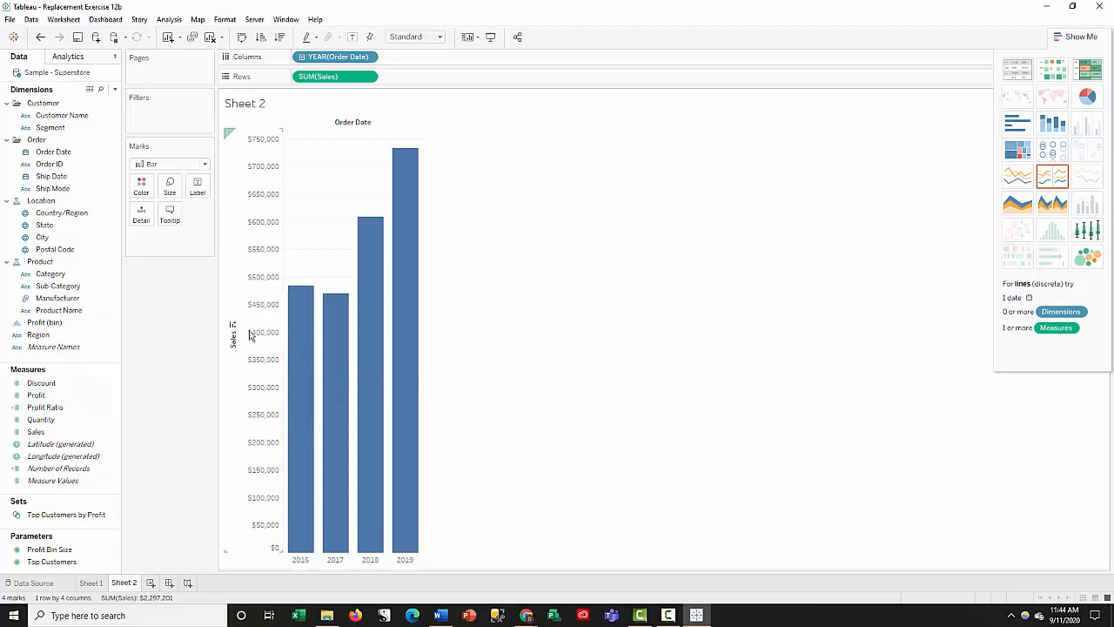
{"action": "left_click", "coordinate": [67, 422]}
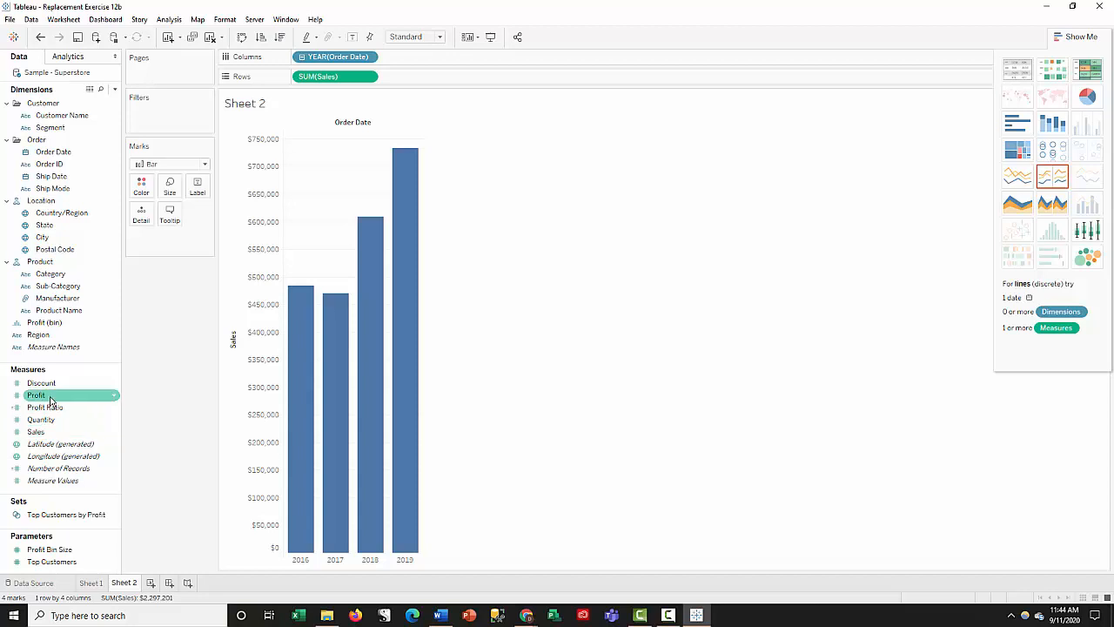
{"action": "left_click_drag", "start_coordinate": [51, 400], "coordinate": [426, 350]}
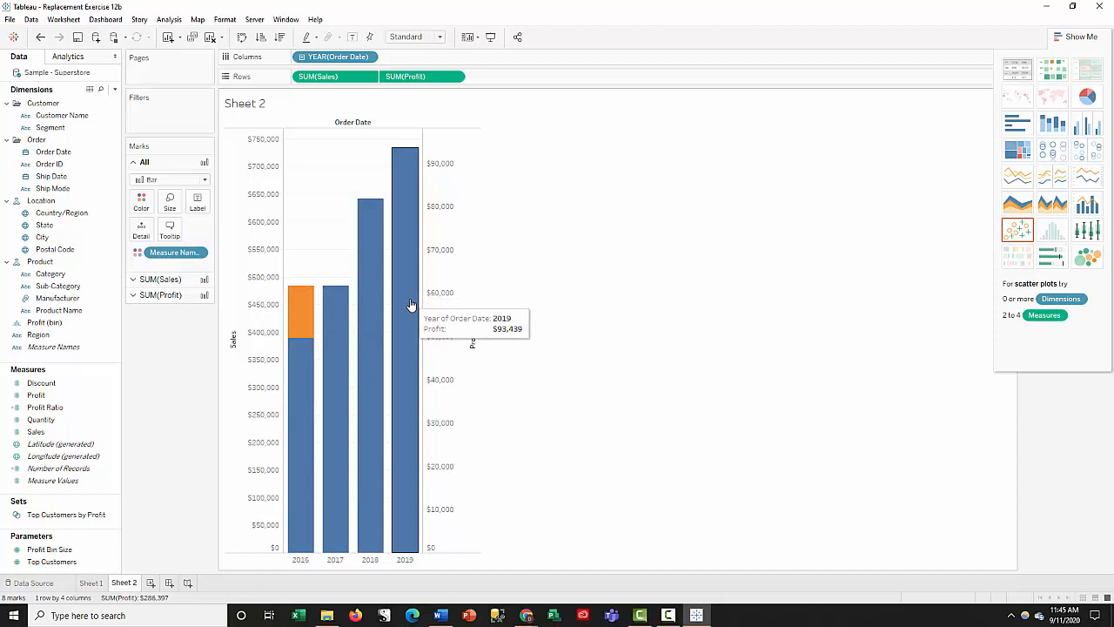
- Change the Profit mark type to Circle so it overlays the Sales bars, and inspect the dual-axis chart
{"action": "left_click", "coordinate": [133, 296]}
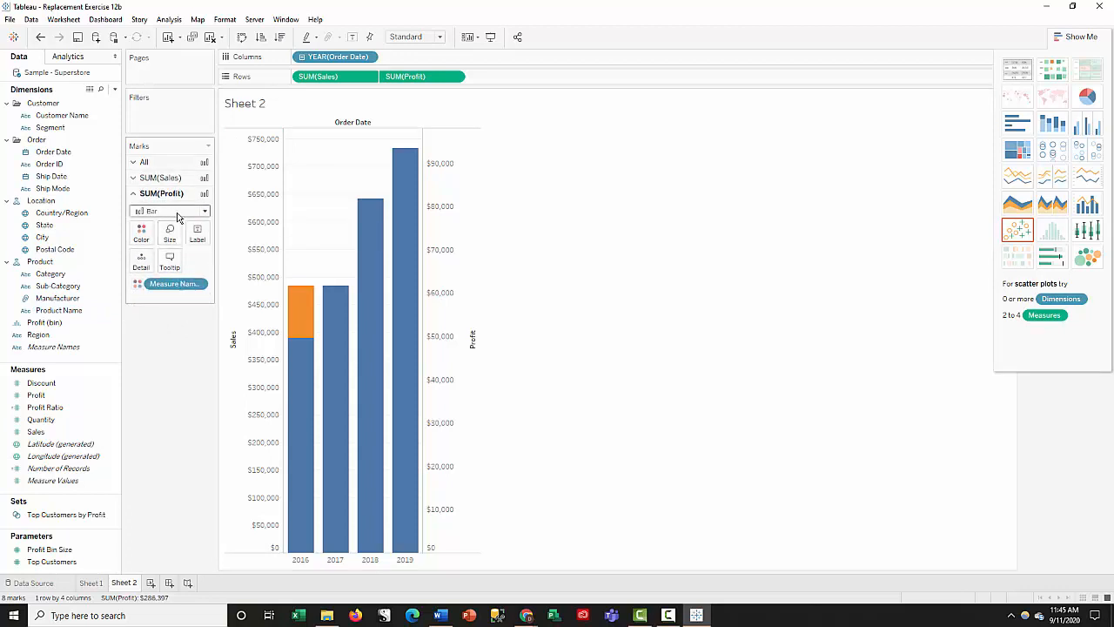
{"action": "left_click", "coordinate": [205, 213]}
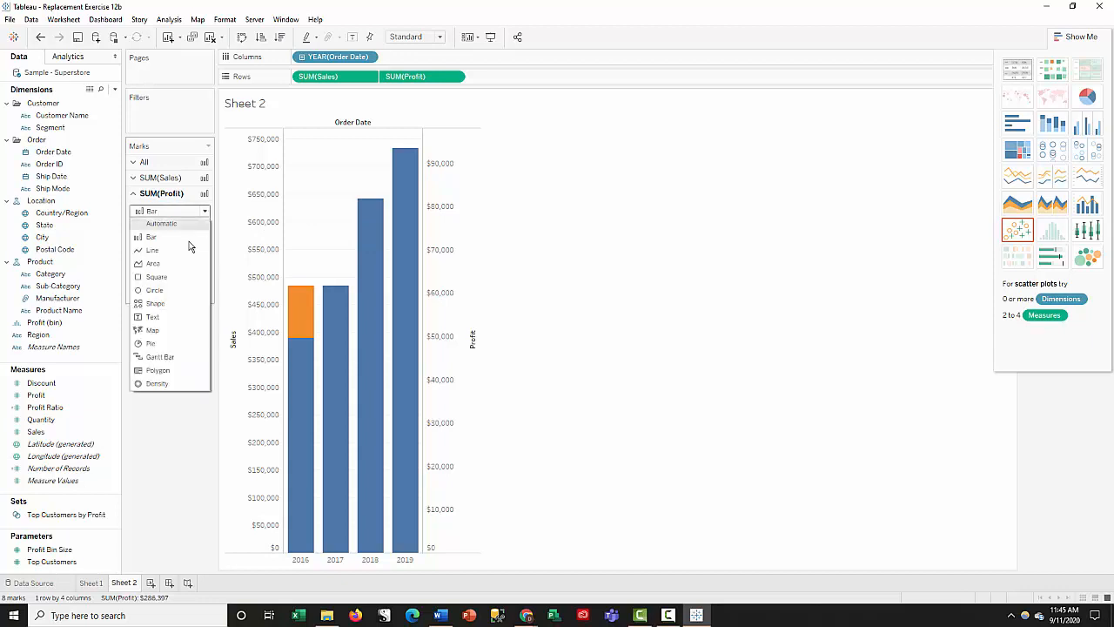
{"action": "left_click", "coordinate": [162, 290]}
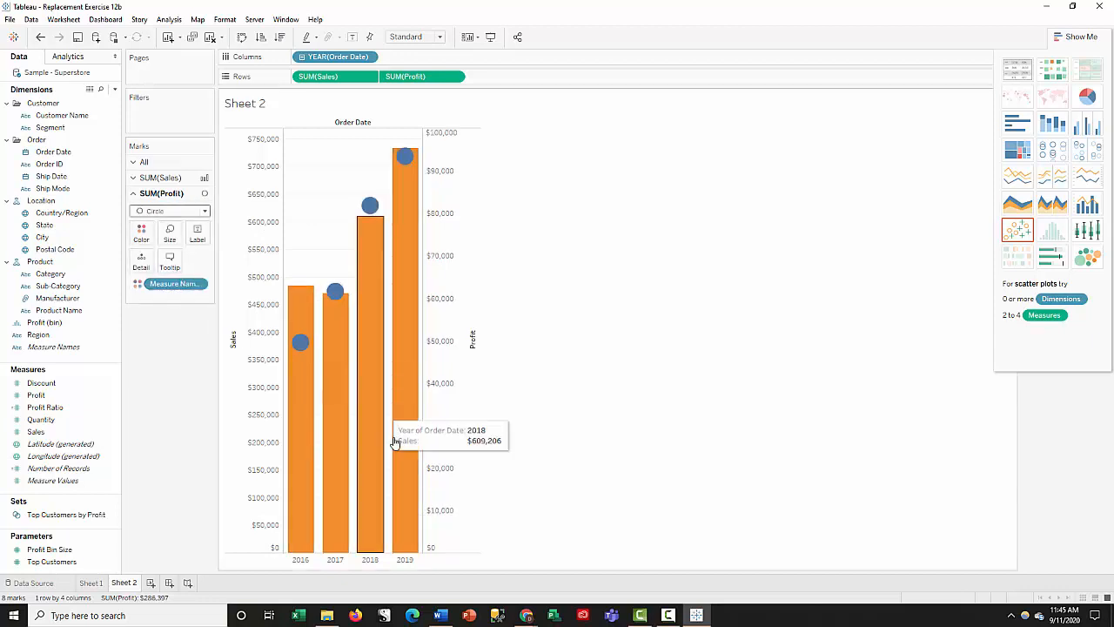
{"action": "mouse_move", "coordinate": [396, 465]}
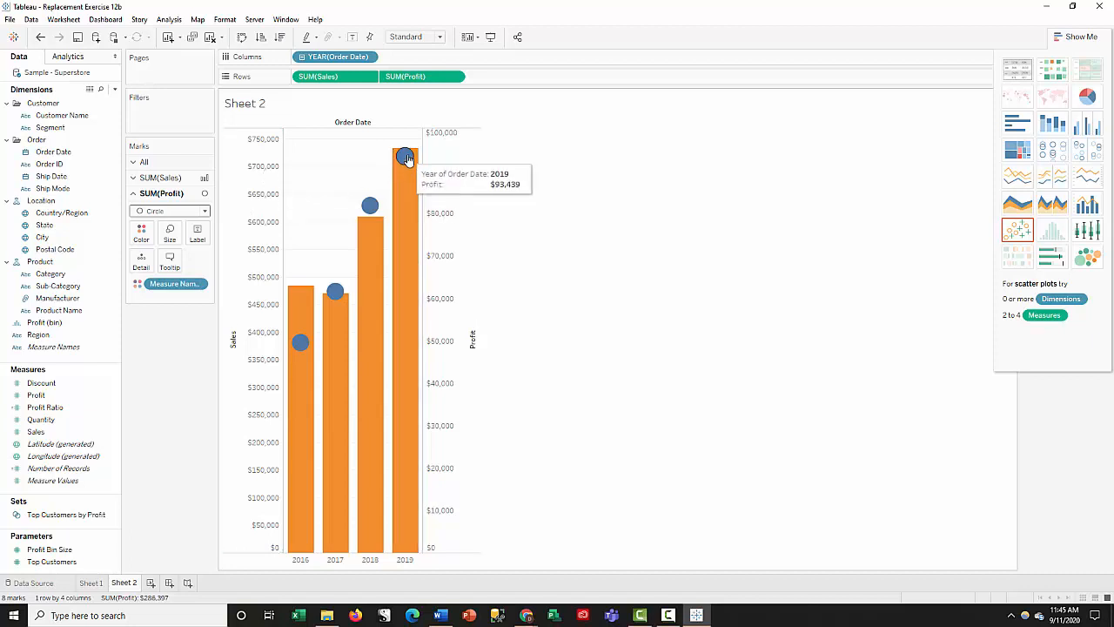
{"action": "right_click", "coordinate": [447, 284]}
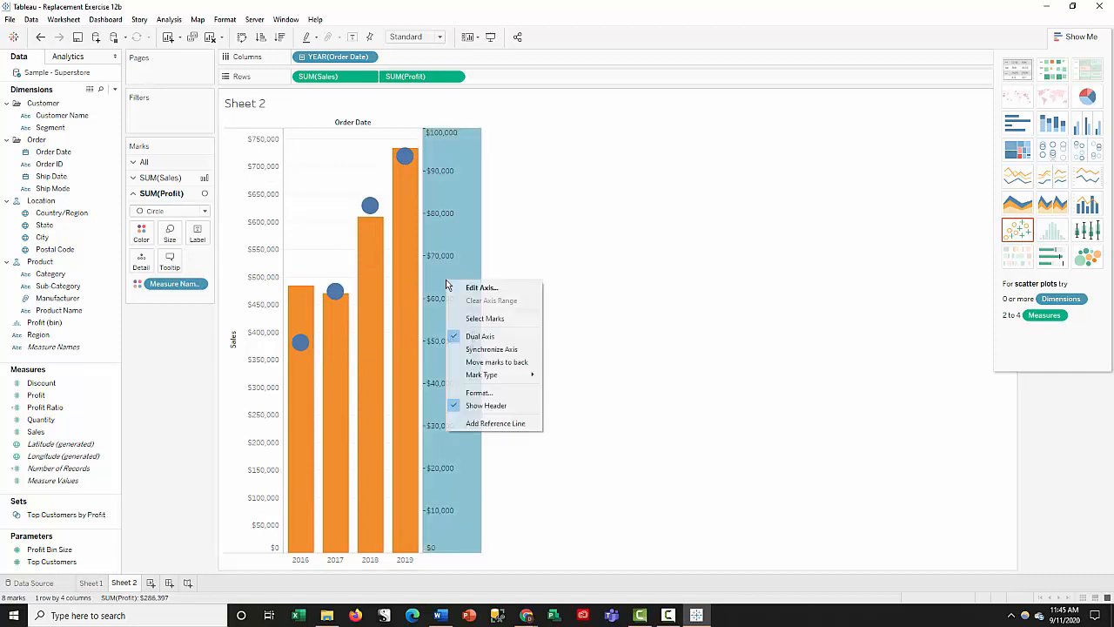
{"action": "left_click", "coordinate": [672, 250]}
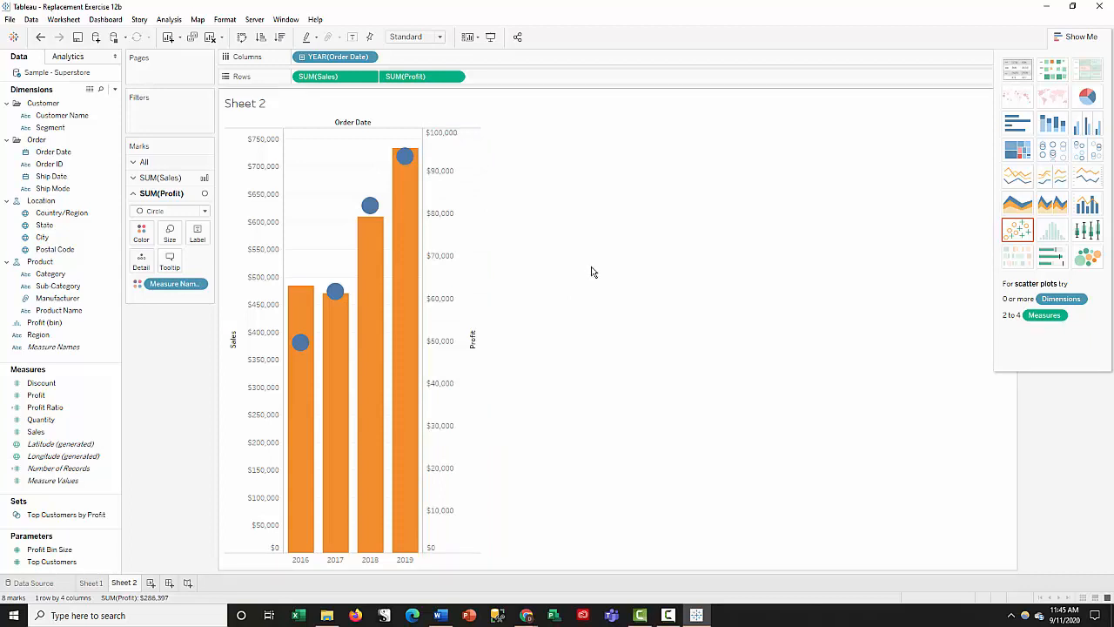
{"action": "mouse_move", "coordinate": [372, 436]}
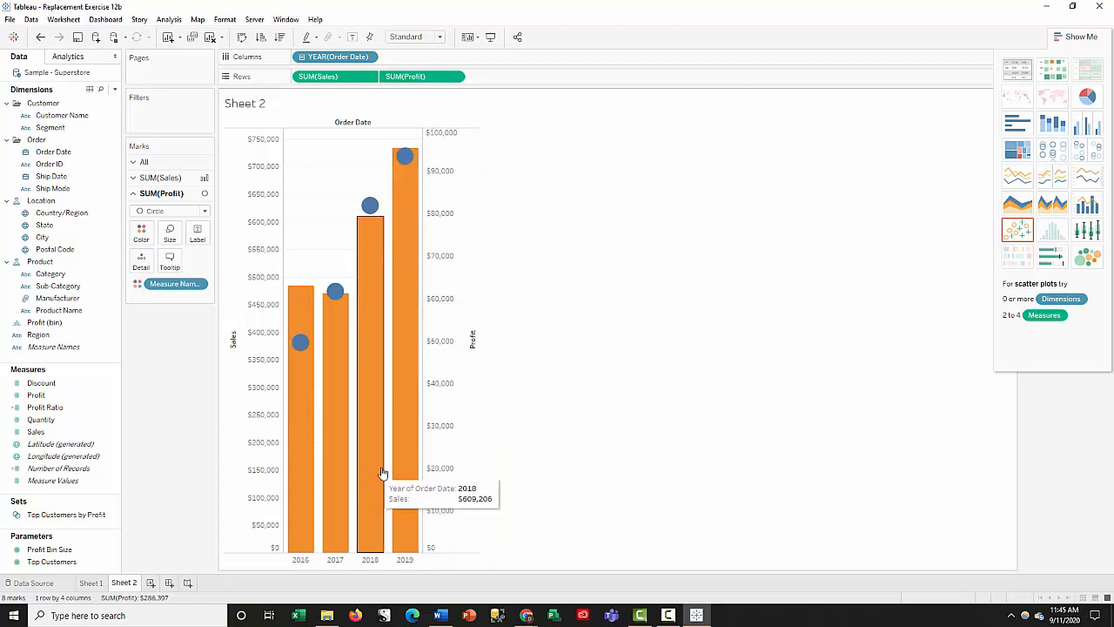
- Check the Sheet 1 box plots against the Sheet 2 dual-axis chart and save the workbook
{"action": "left_click", "coordinate": [91, 583]}
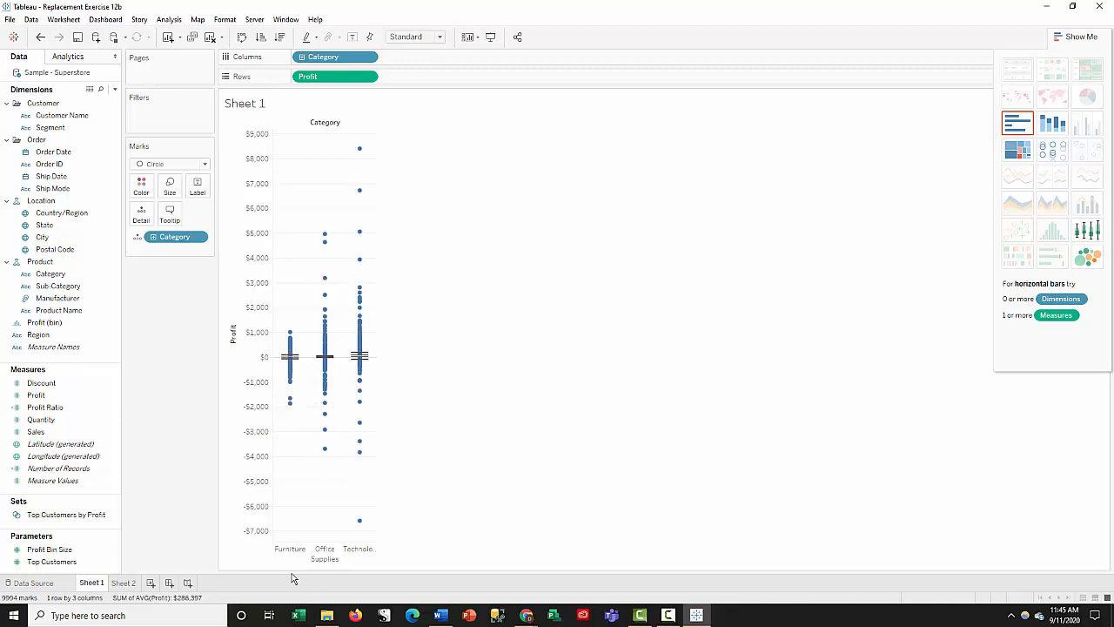
{"action": "left_click", "coordinate": [123, 582]}
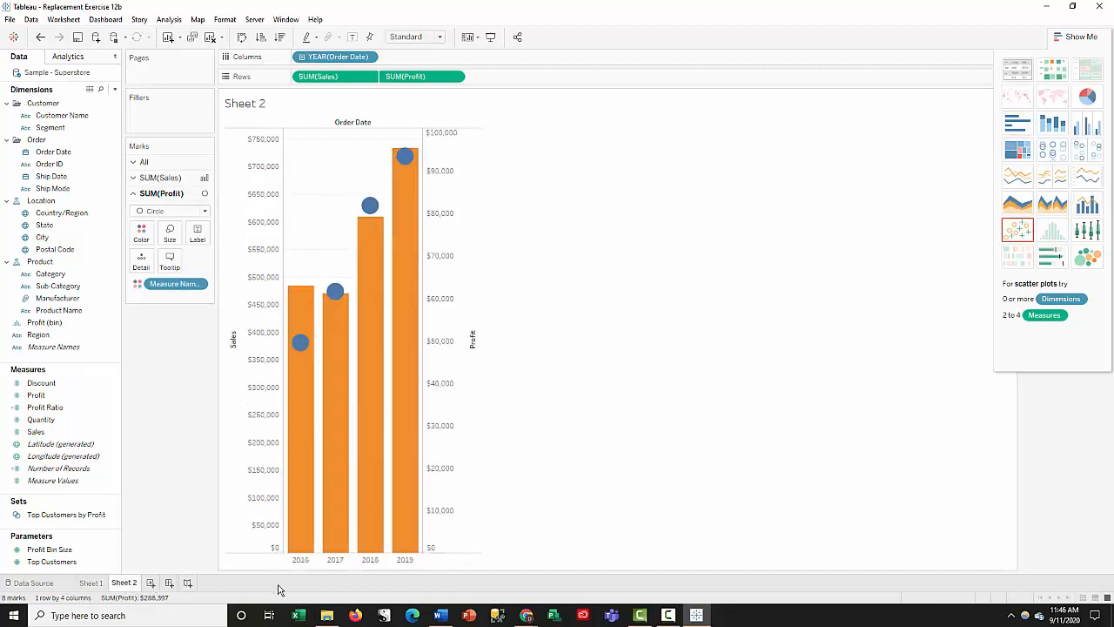
{"action": "left_click", "coordinate": [91, 582]}
{"action": "right_click", "coordinate": [93, 582]}
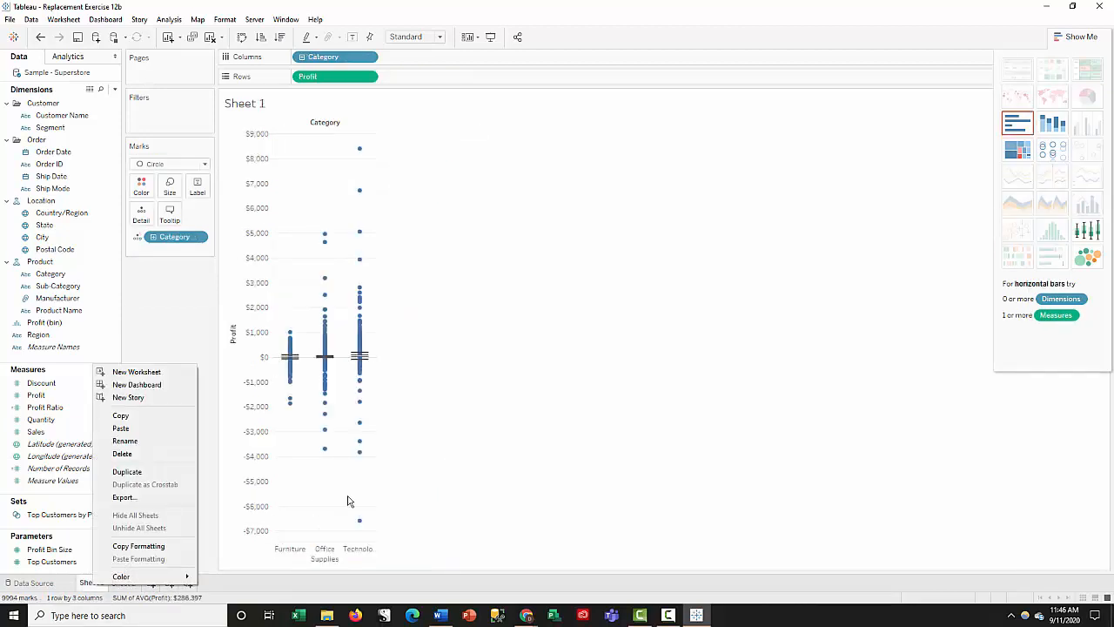
{"action": "left_click", "coordinate": [533, 448]}
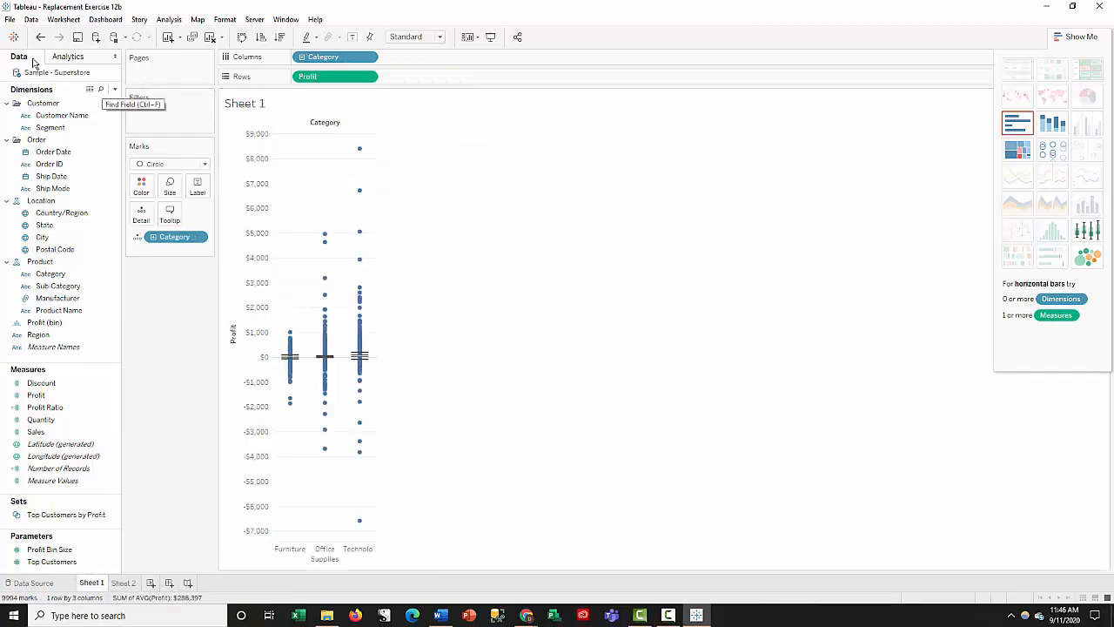
{"action": "left_click", "coordinate": [79, 40]}
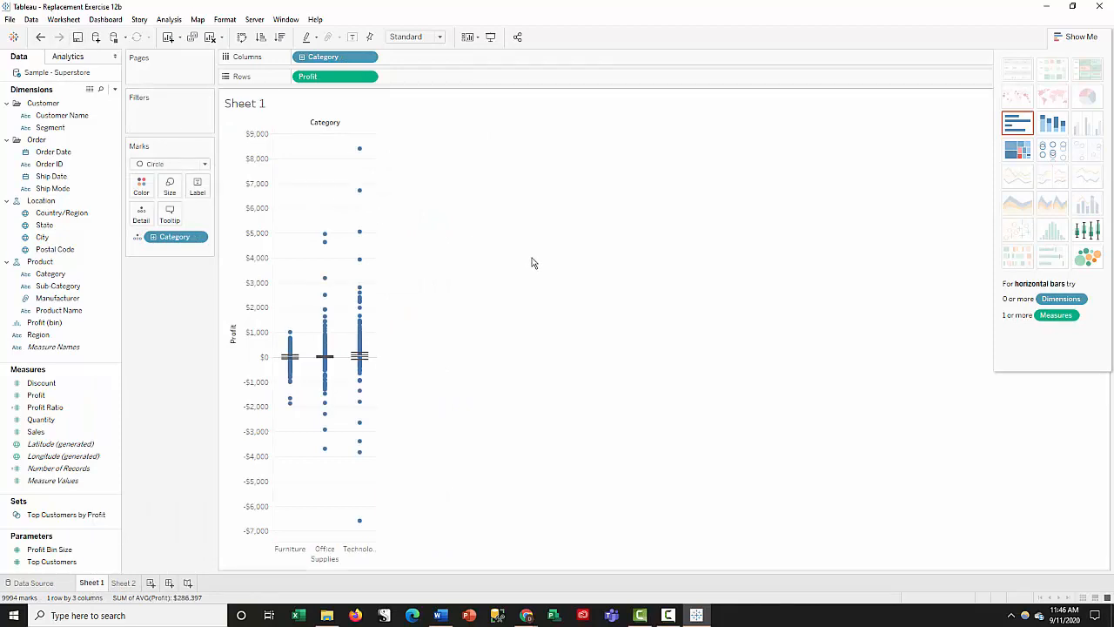
- Review both sheets again and check the file types offered for saving the workbook, leaving without saving a copy
{"action": "left_click", "coordinate": [125, 583]}
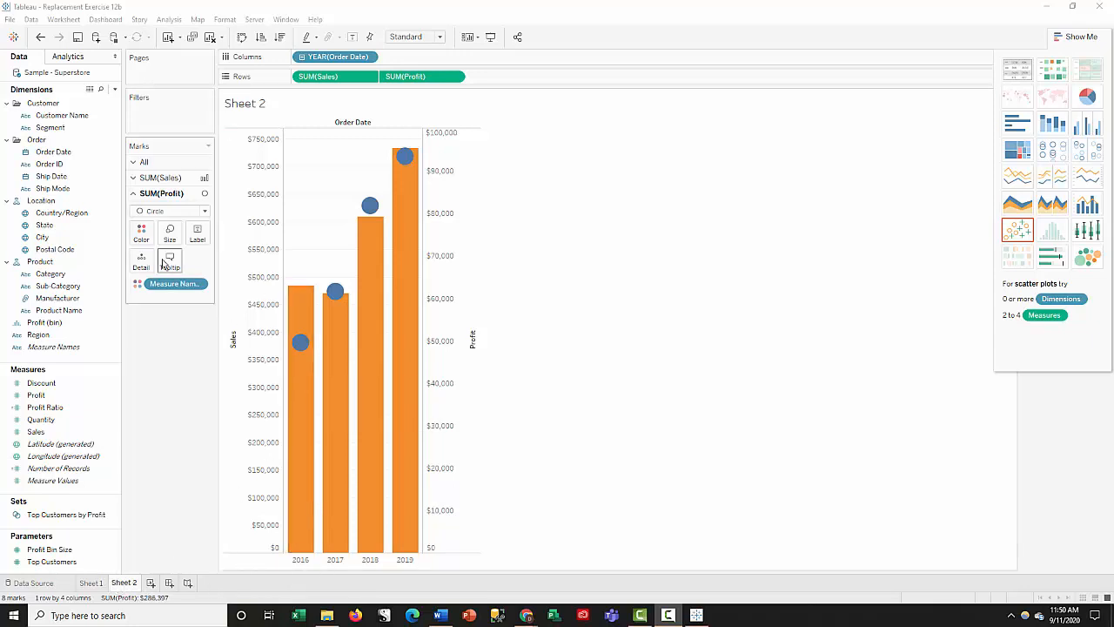
{"action": "left_click", "coordinate": [91, 583]}
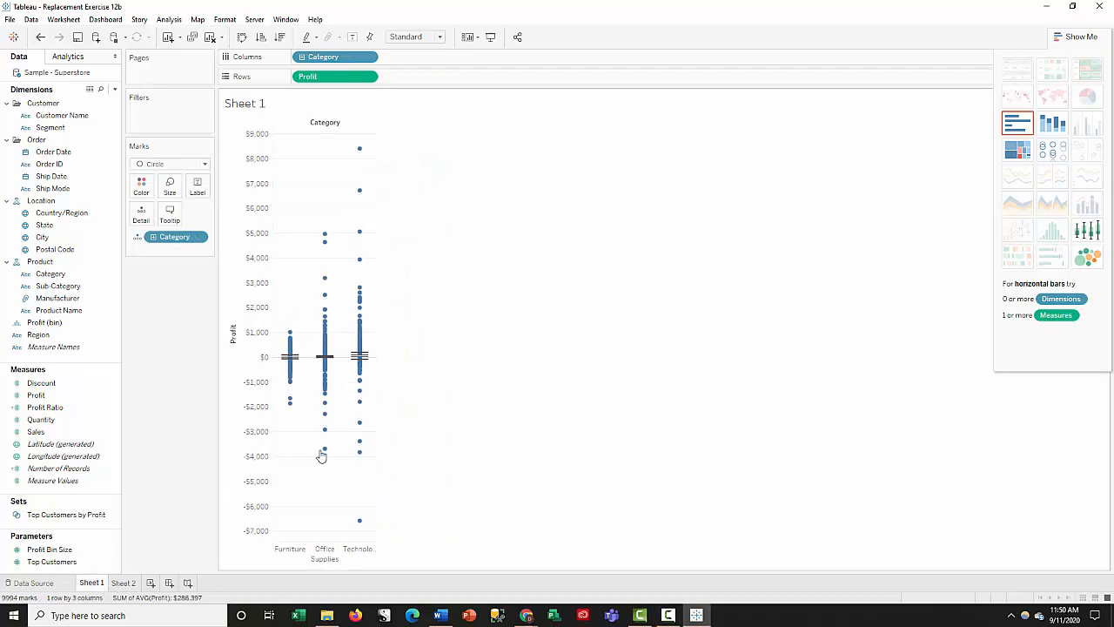
{"action": "left_click", "coordinate": [124, 585]}
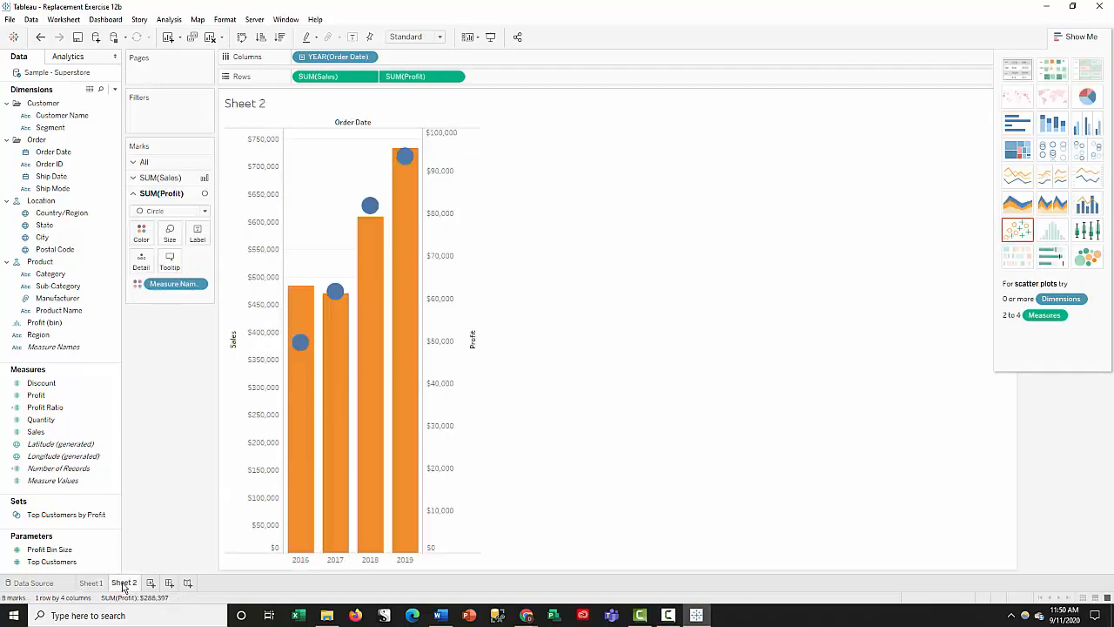
{"action": "left_click", "coordinate": [10, 20]}
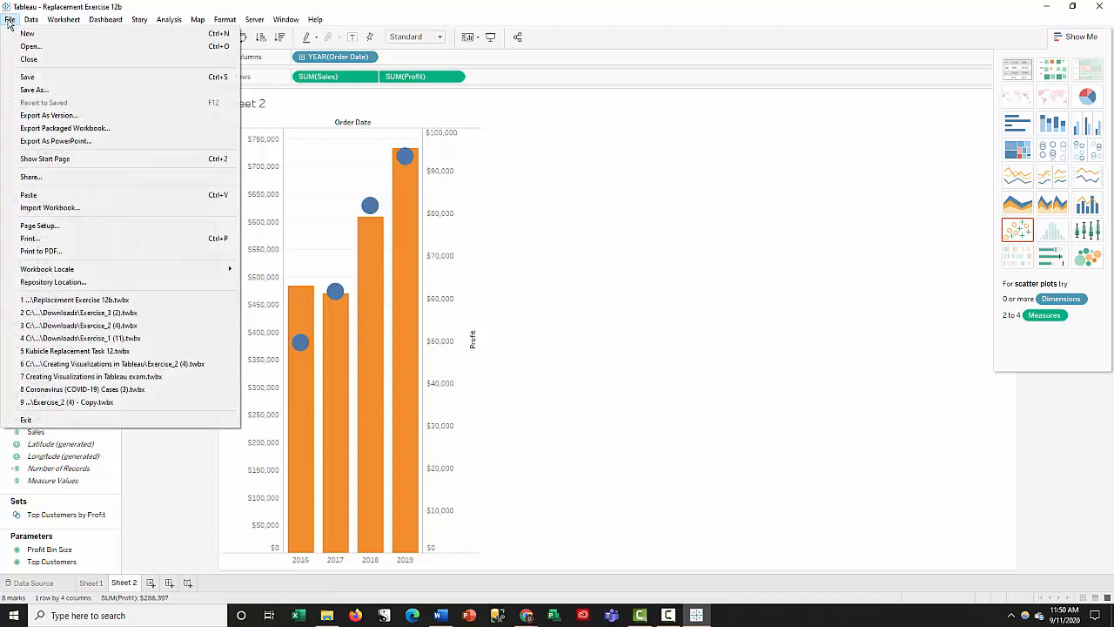
{"action": "left_click", "coordinate": [43, 91]}
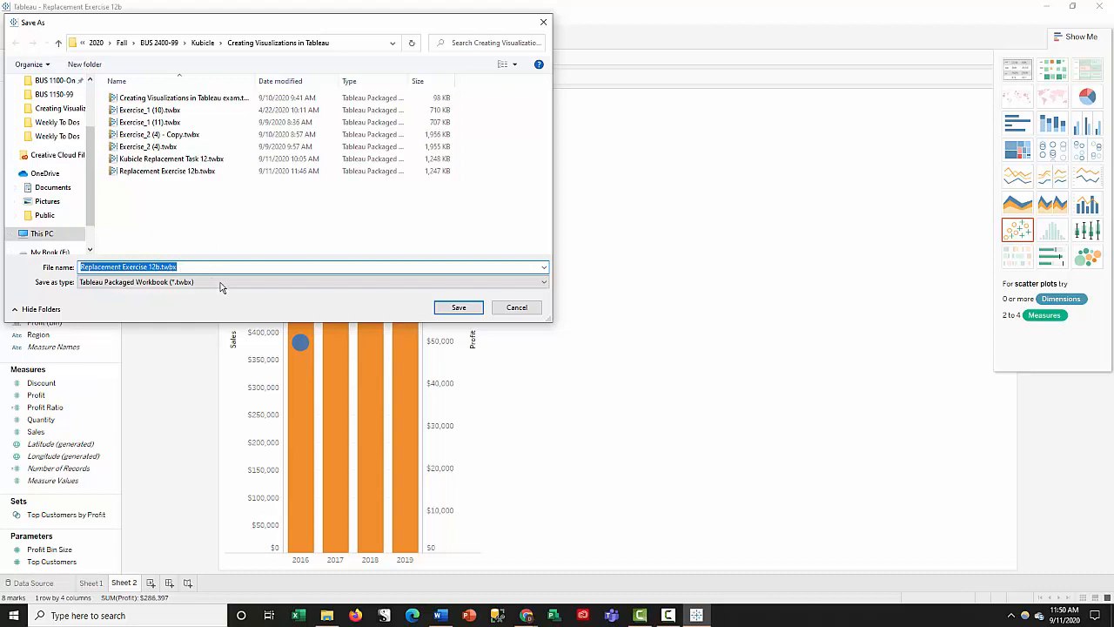
{"action": "left_click", "coordinate": [545, 285]}
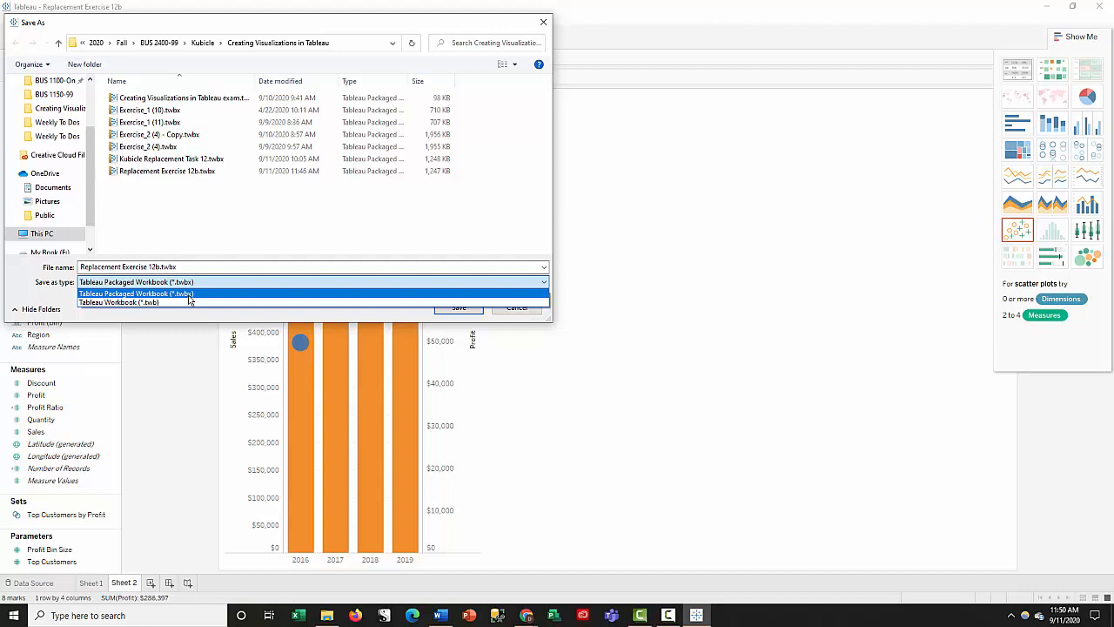
{"action": "left_click", "coordinate": [299, 217]}
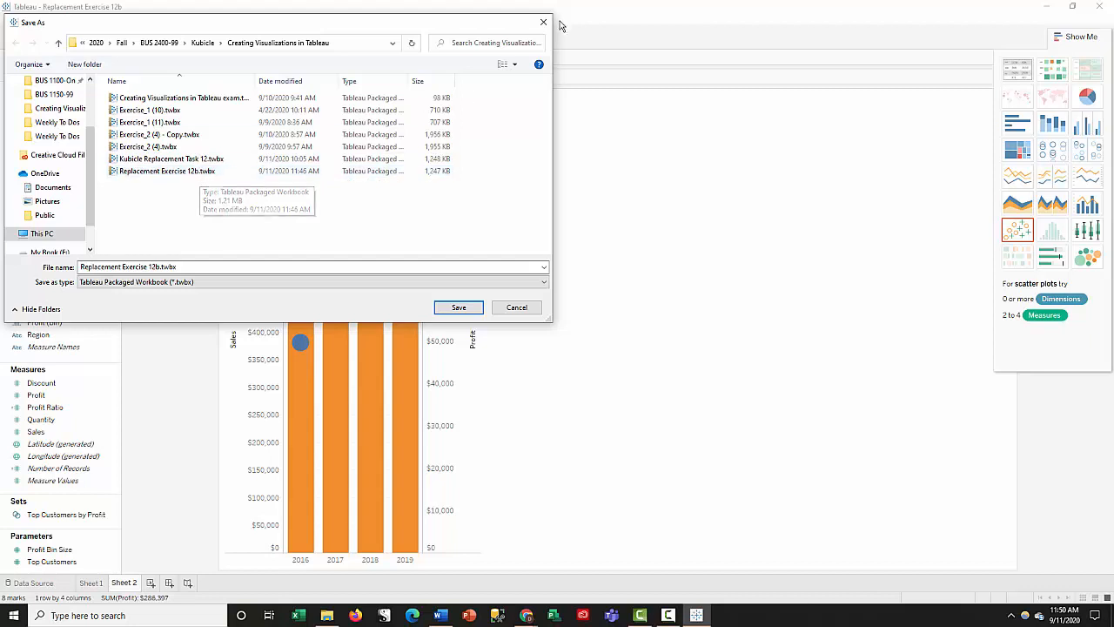
{"action": "left_click", "coordinate": [521, 308]}
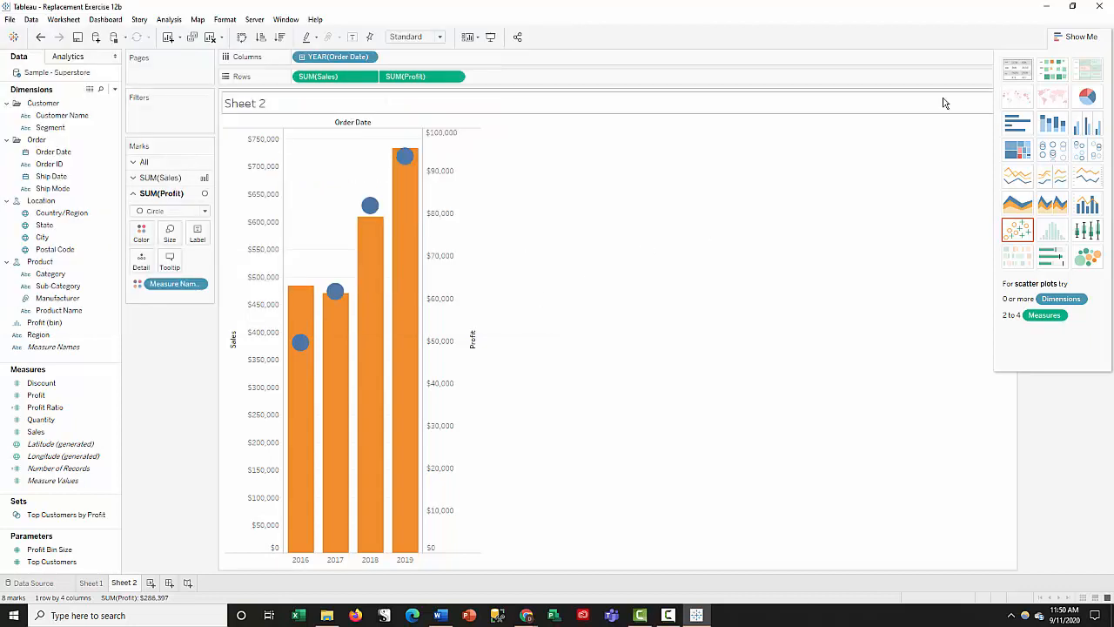
- Switch to the course site in Chrome and view the file upload sources of the Replacement for Task 12 assignment
{"action": "left_click", "coordinate": [1047, 7]}
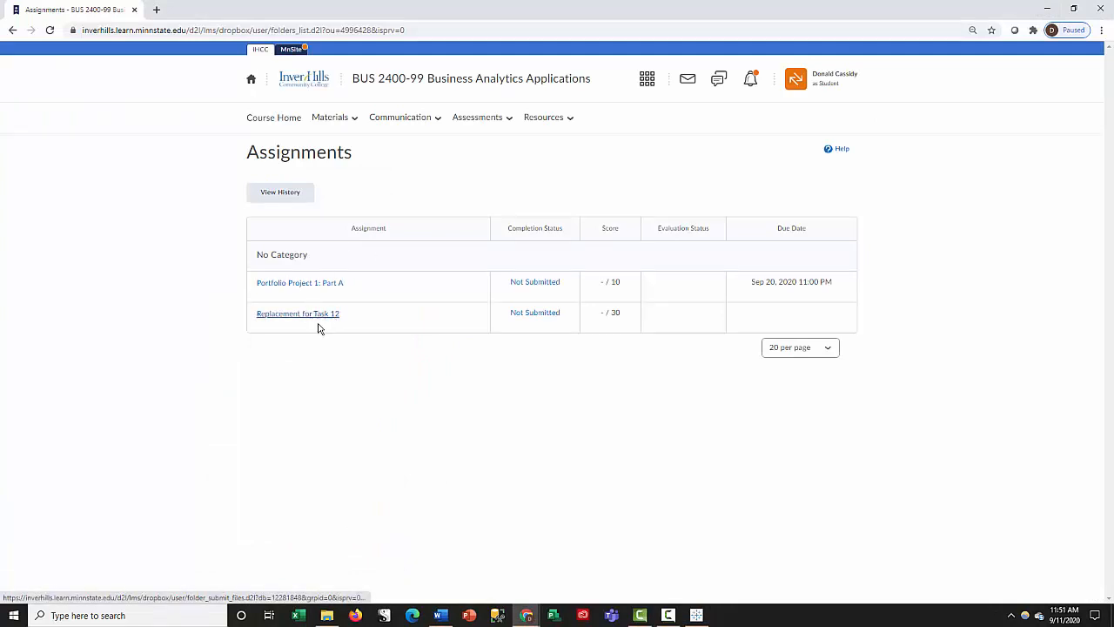
{"action": "left_click", "coordinate": [478, 119]}
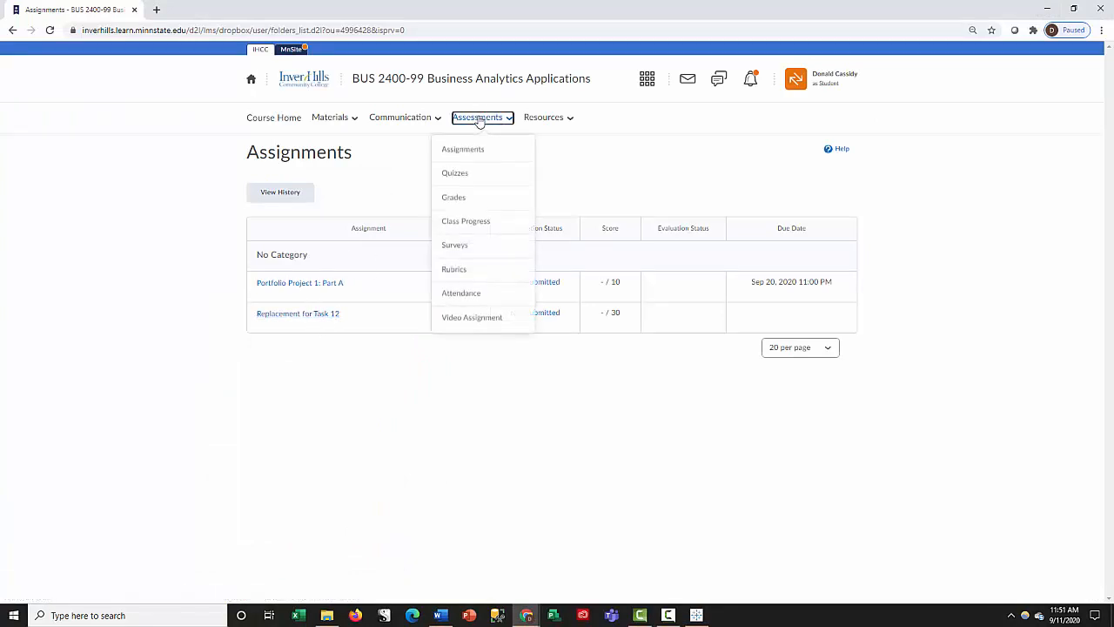
{"action": "left_click", "coordinate": [463, 150]}
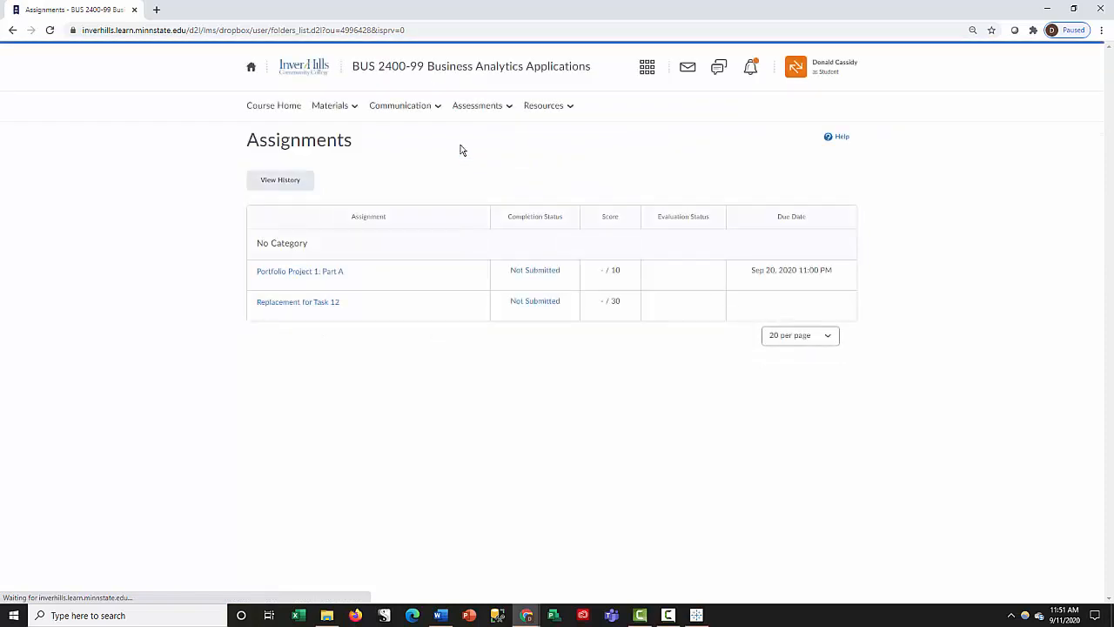
{"action": "left_click", "coordinate": [287, 306]}
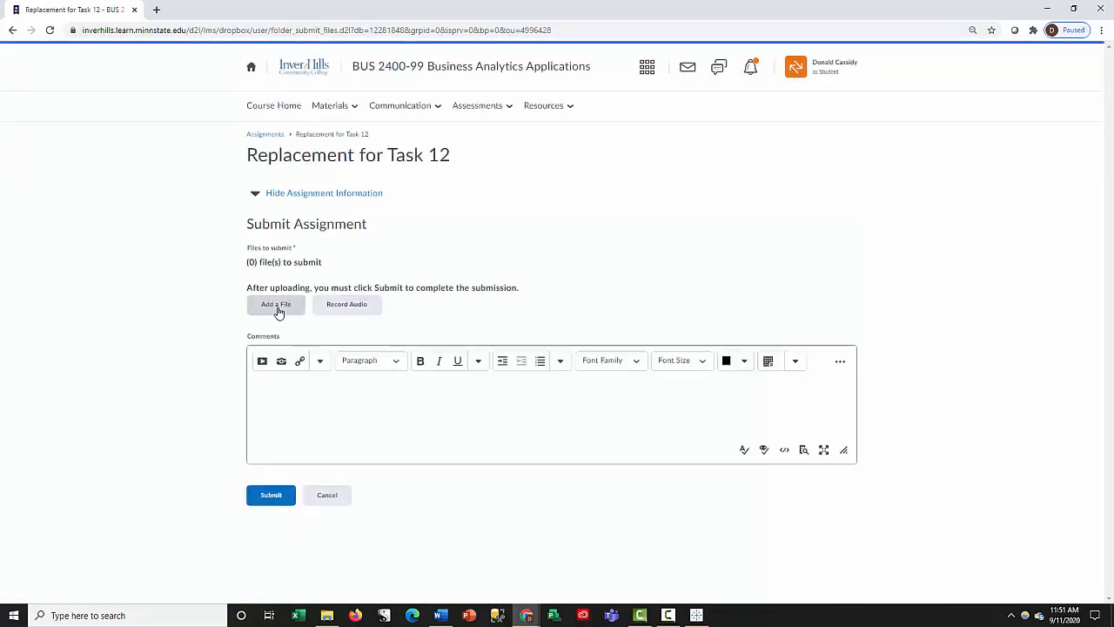
{"action": "left_click", "coordinate": [278, 309]}
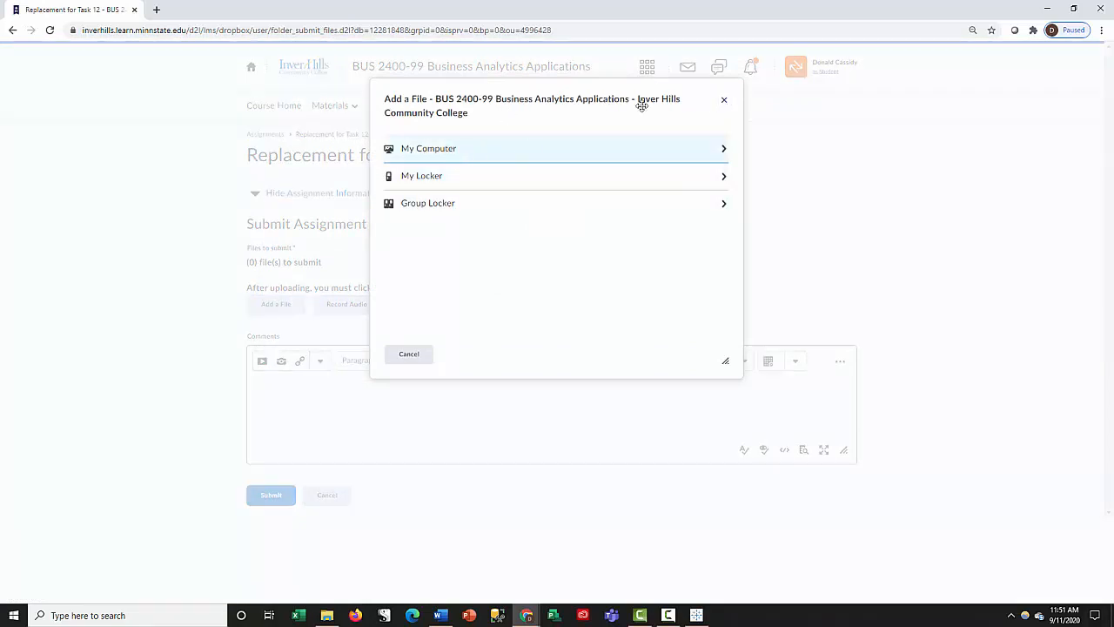
{"action": "left_click", "coordinate": [727, 101]}
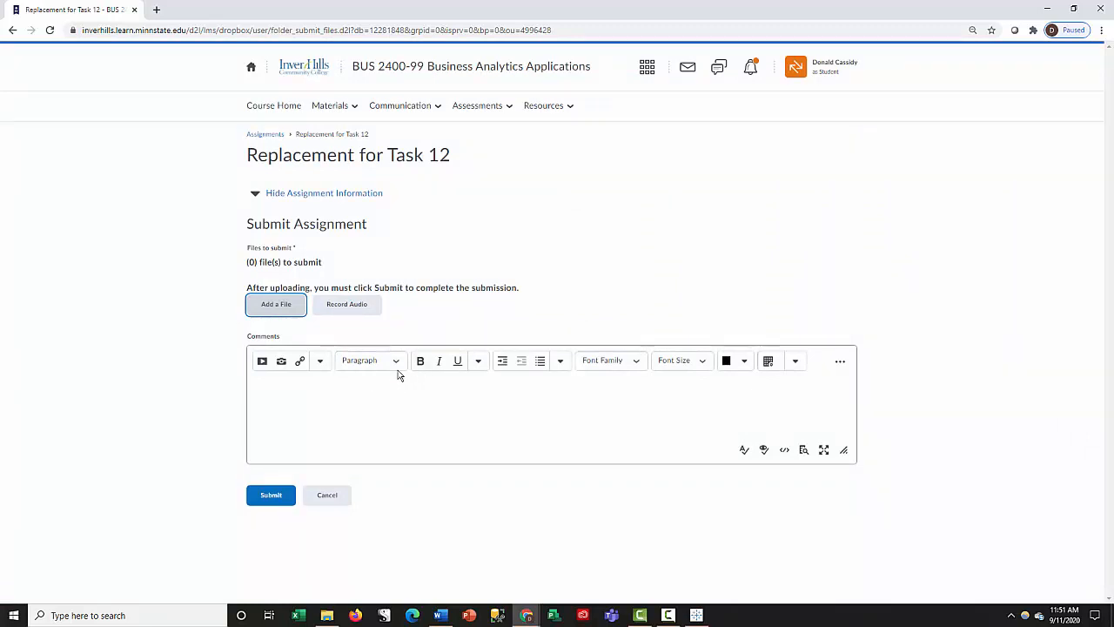
- Review and close the replacement exam instructions in Word, and cancel the Replacement for Task 12 submission
{"action": "scroll", "coordinate": [398, 376], "scroll_direction": "up", "scroll_amount": 1}
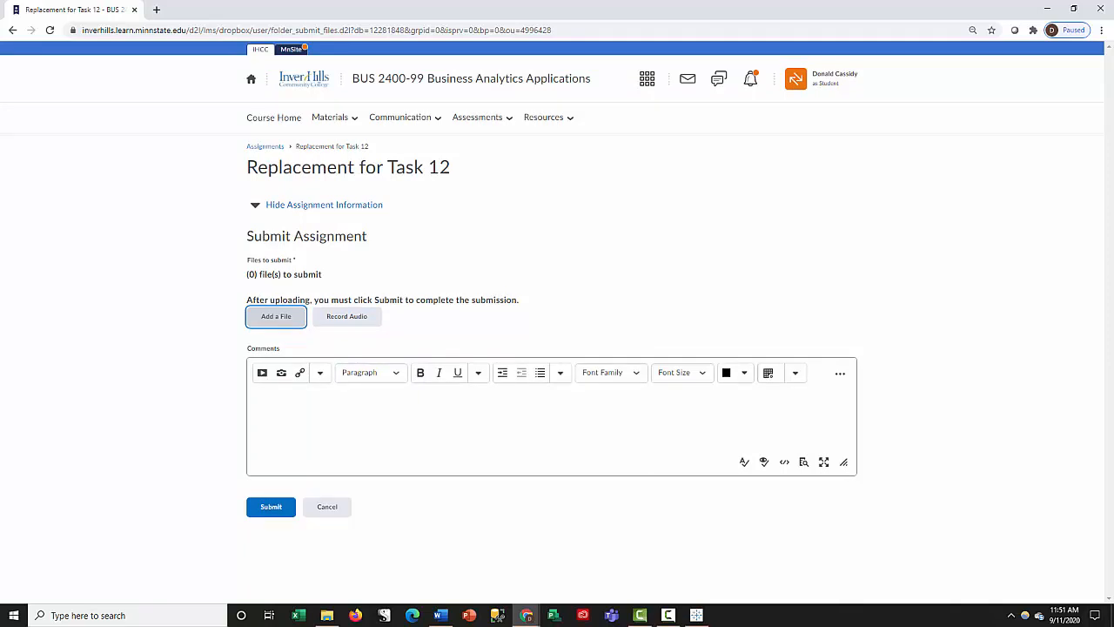
{"action": "left_click_drag", "start_coordinate": [0, 53], "coordinate": [427, 35]}
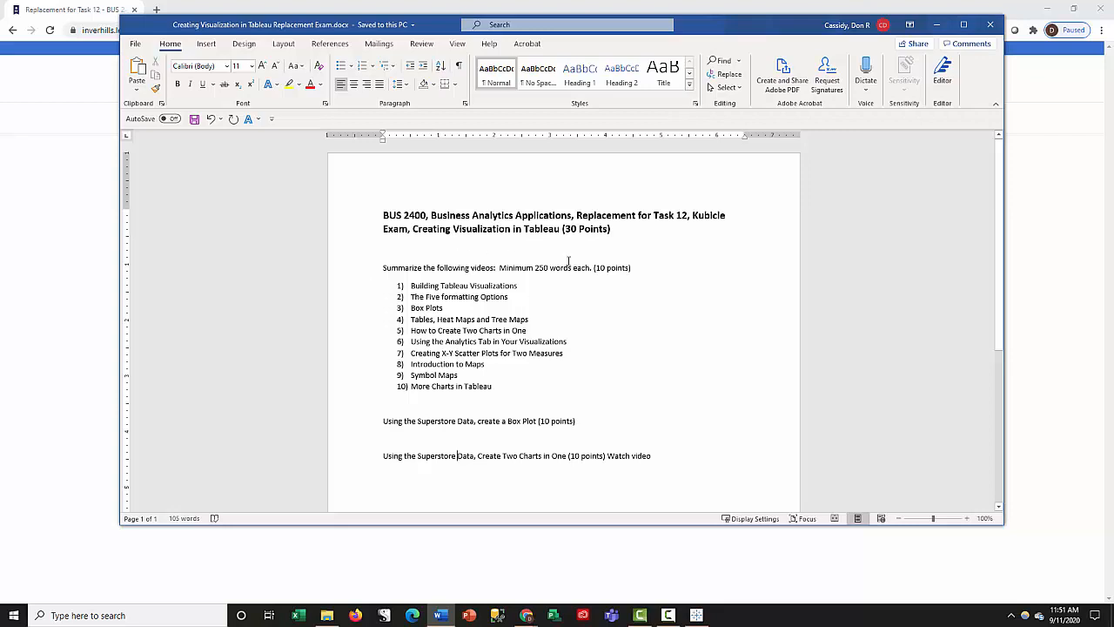
{"action": "left_click", "coordinate": [993, 28]}
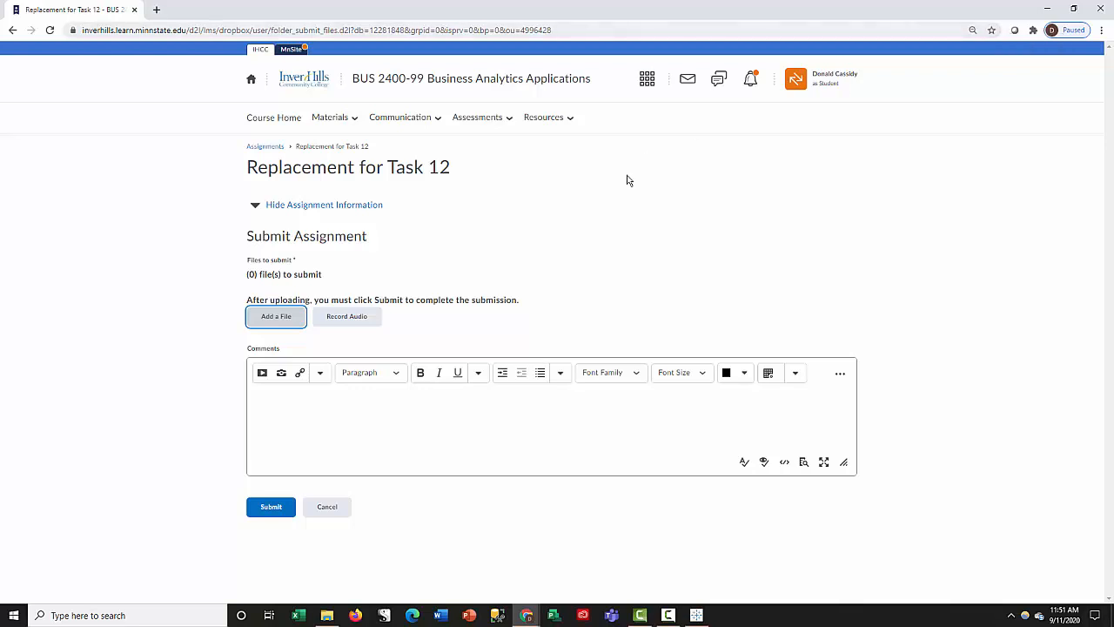
{"action": "left_click", "coordinate": [336, 509]}
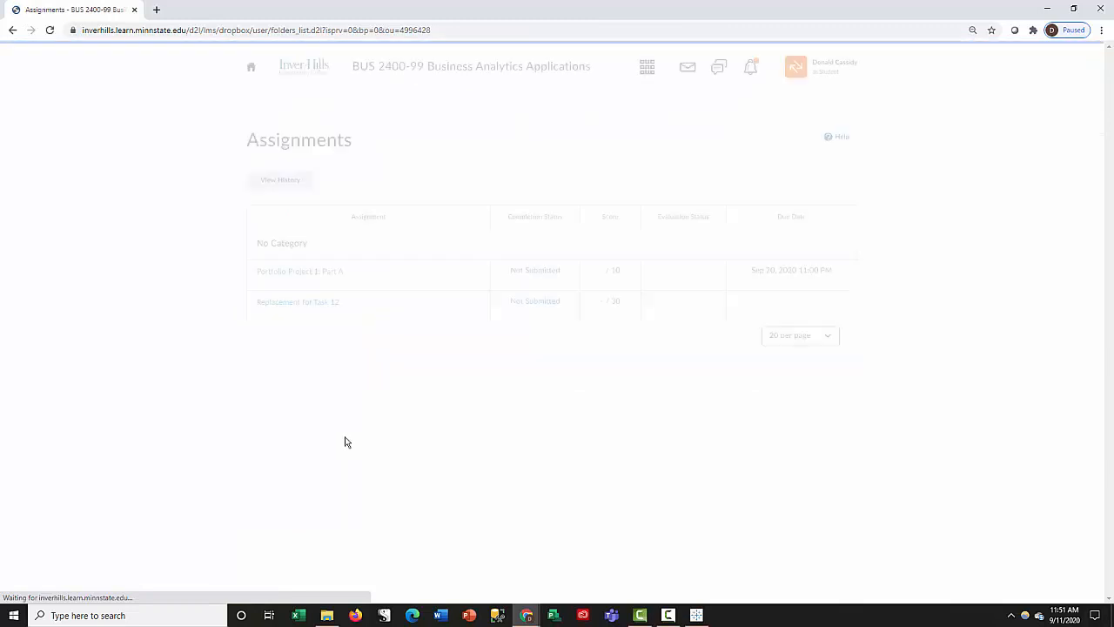